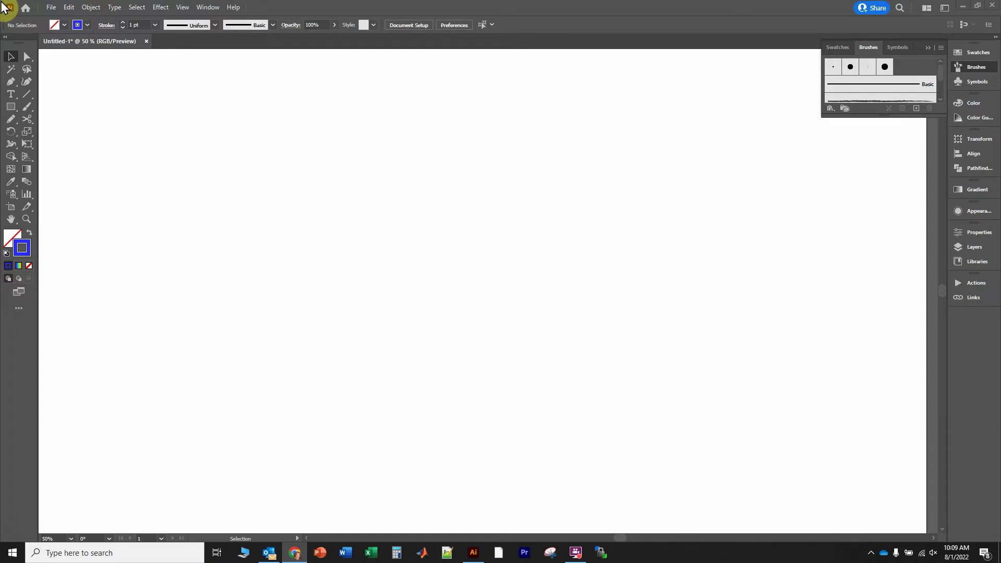
# Step: Switch to the Chrome browser and copy the Amazon rainbow cutout picture from the rainbow image search results
pyautogui.moveTo(1000, 152); pyautogui.dragTo(543, 134)
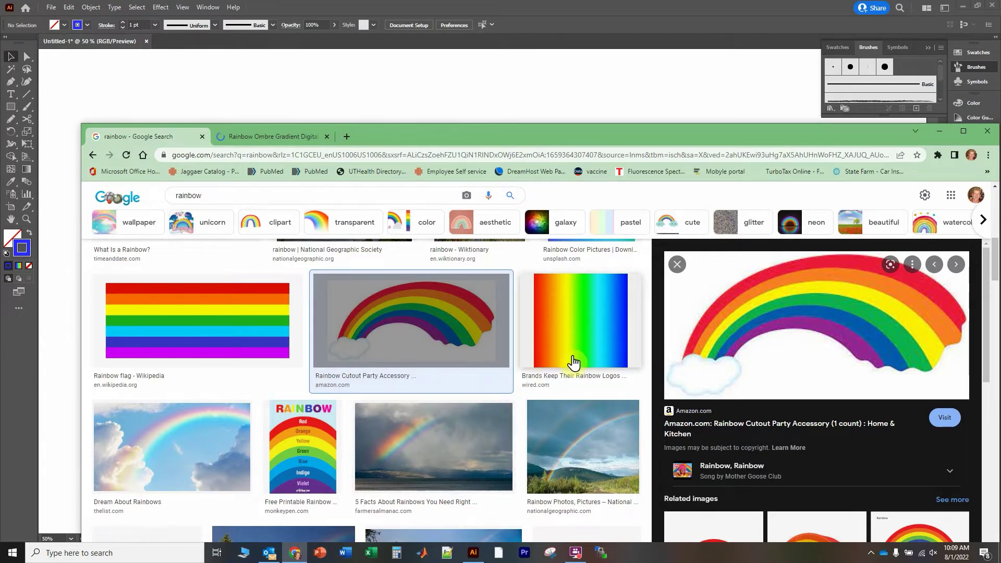
pyautogui.scroll(4, 377, 388)
pyautogui.scroll(5, 377, 388)
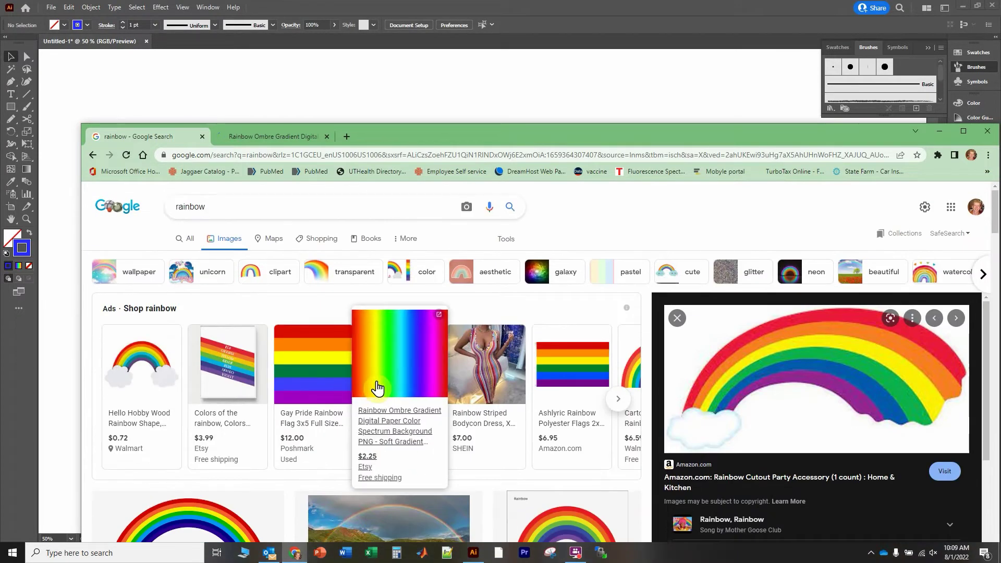
pyautogui.moveTo(401, 393)
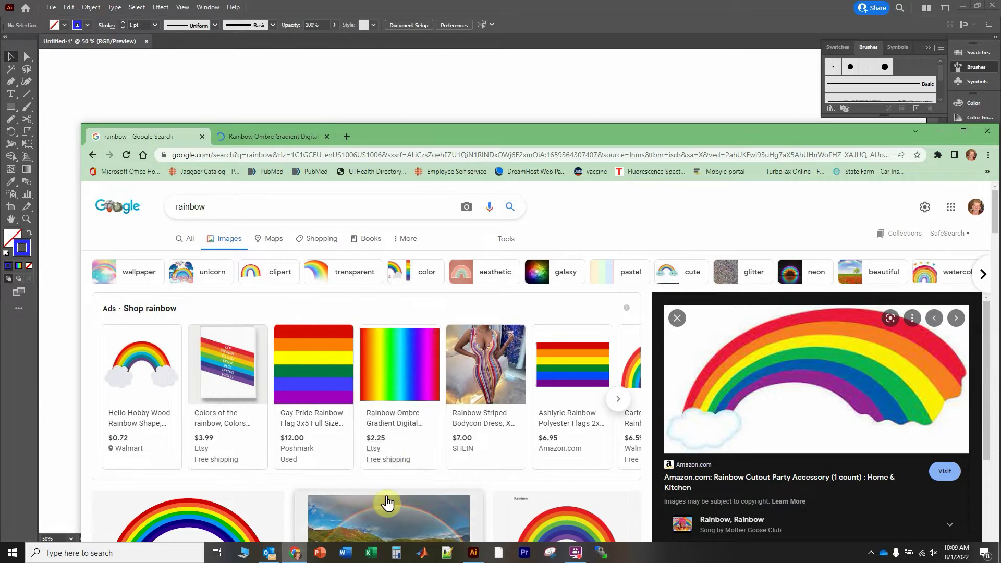
pyautogui.scroll(-7, 384, 503)
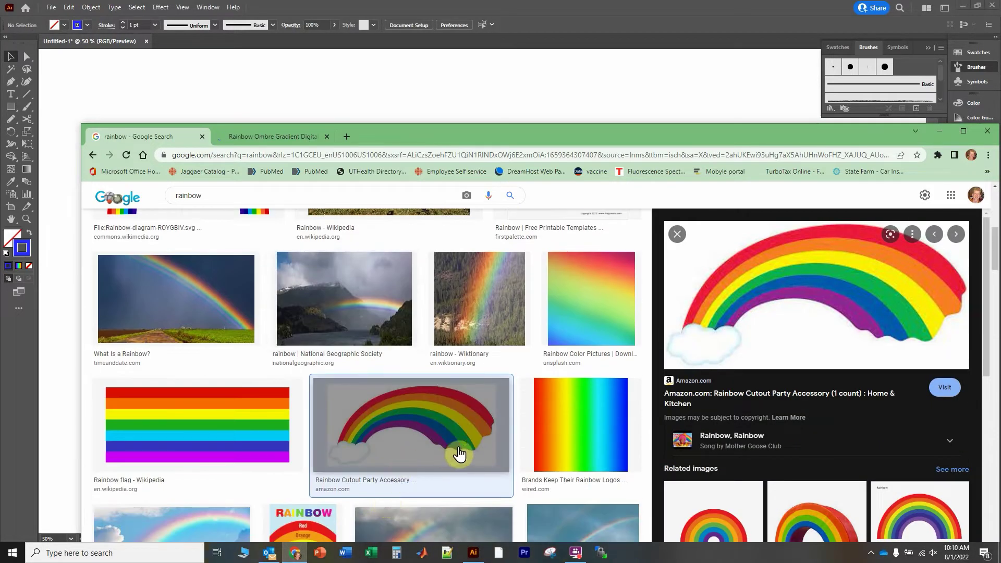
pyautogui.scroll(-2, 448, 453)
pyautogui.rightClick(775, 280)
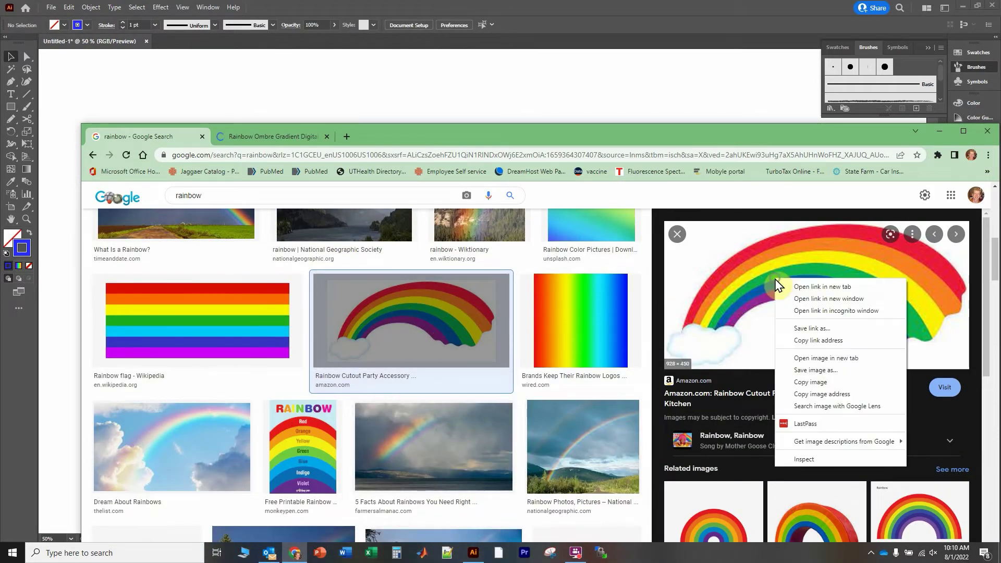
pyautogui.rightClick(771, 274)
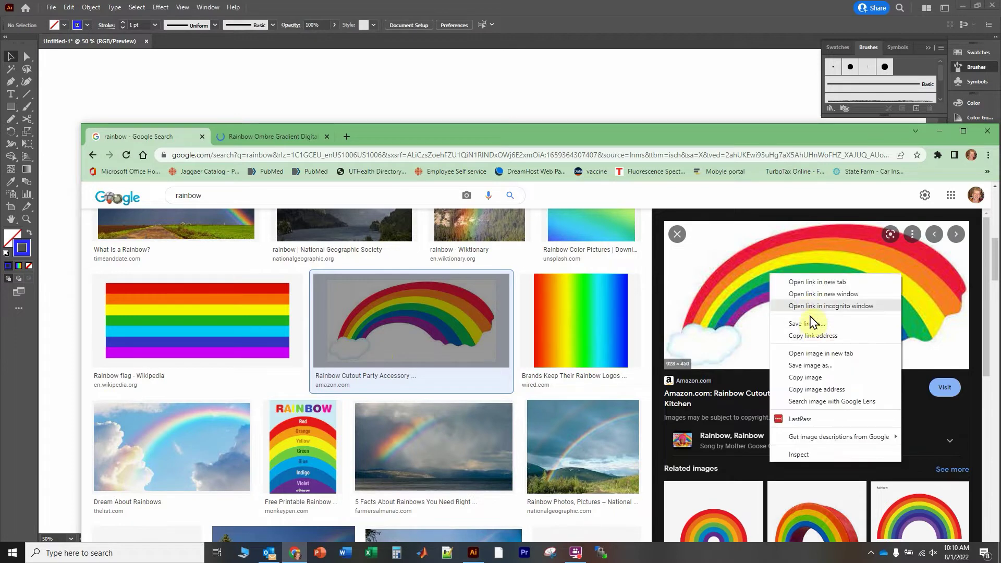
pyautogui.click(806, 379)
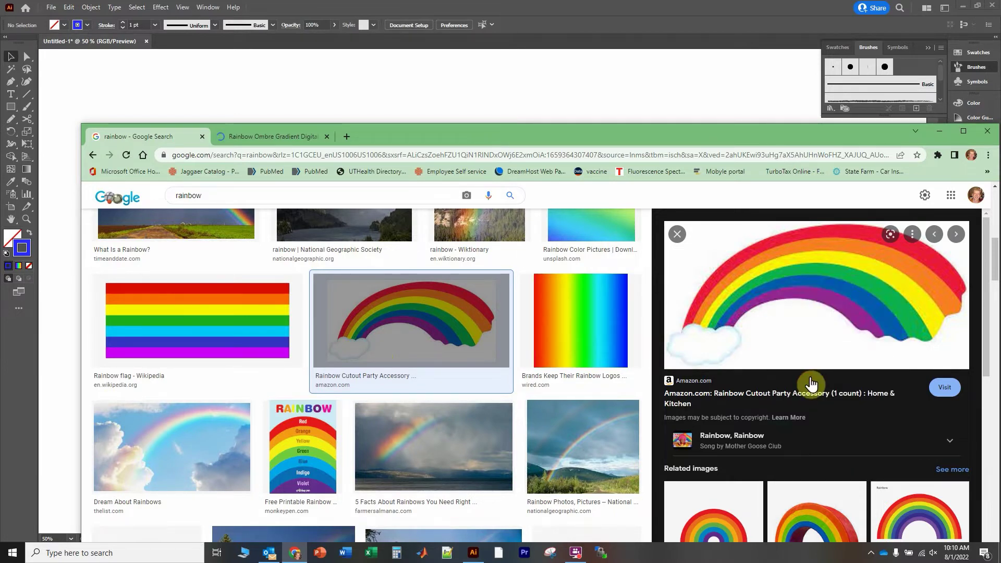
# Step: Switch to Illustrator, paste the rainbow picture and move it to the lower-left area of the artboard
pyautogui.click(480, 81)
pyautogui.hotkey('ctrl', 'v')
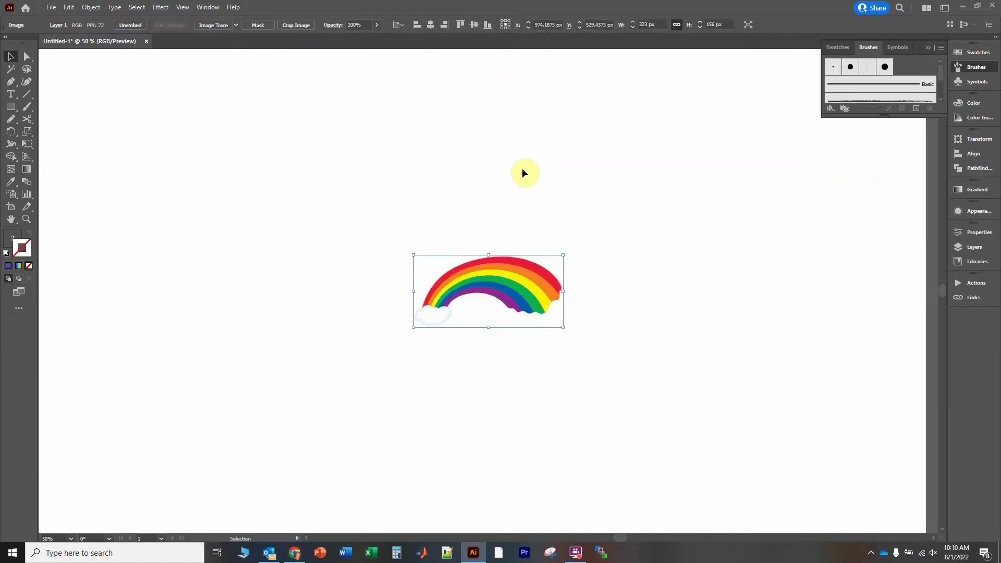
pyautogui.moveTo(493, 285); pyautogui.dragTo(427, 323)
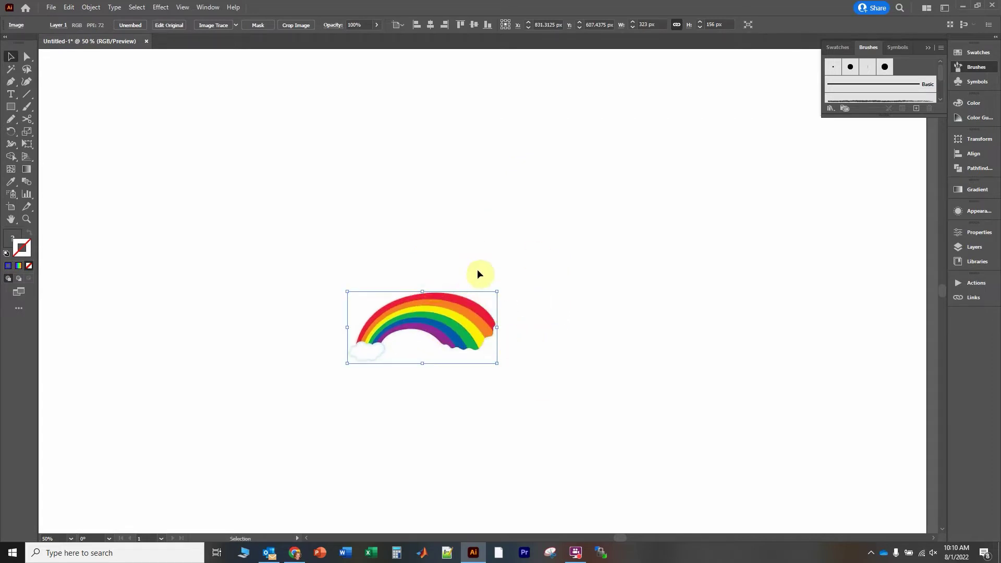
pyautogui.moveTo(454, 304); pyautogui.dragTo(399, 381)
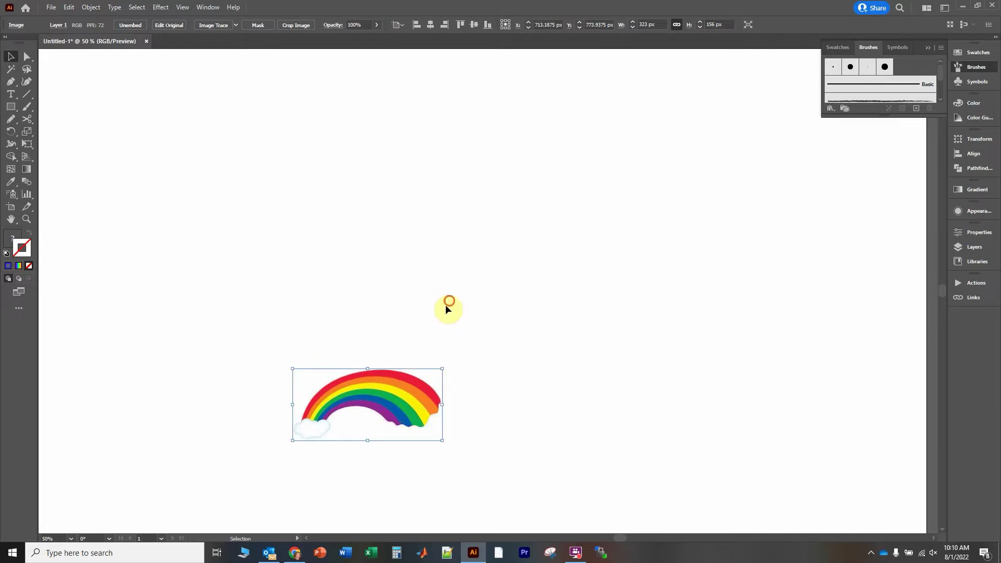
pyautogui.click(445, 304)
# Step: Draw a vertical line about 114 px long above the rainbow picture and set its stroke weight to 1 pt
pyautogui.click(23, 93)
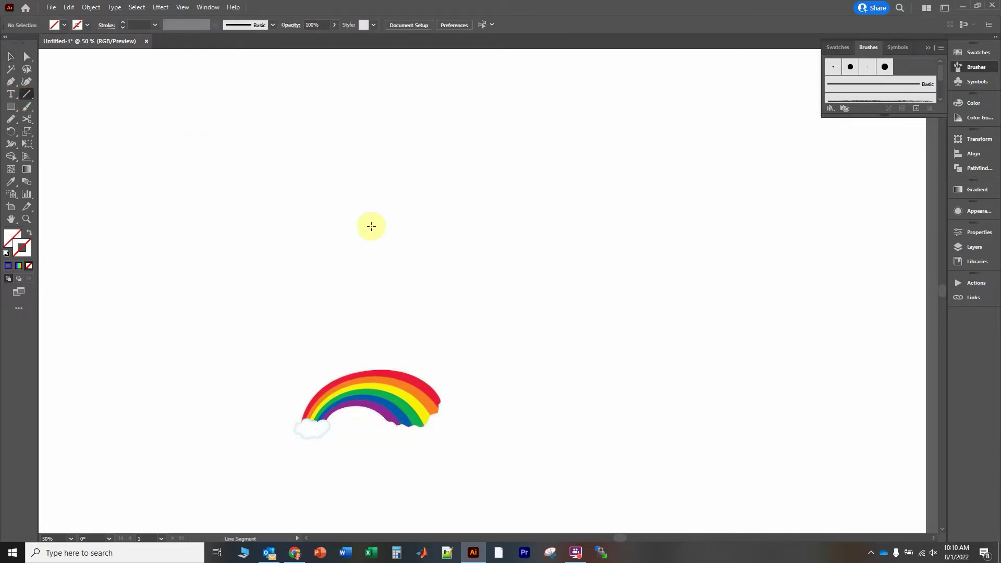
pyautogui.moveTo(379, 249); pyautogui.dragTo(377, 301)
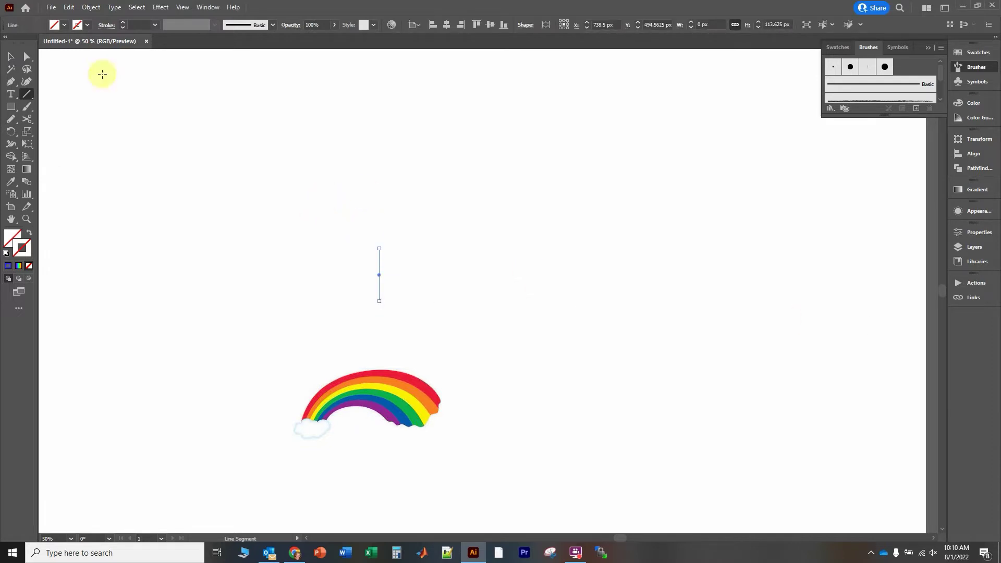
pyautogui.click(156, 25)
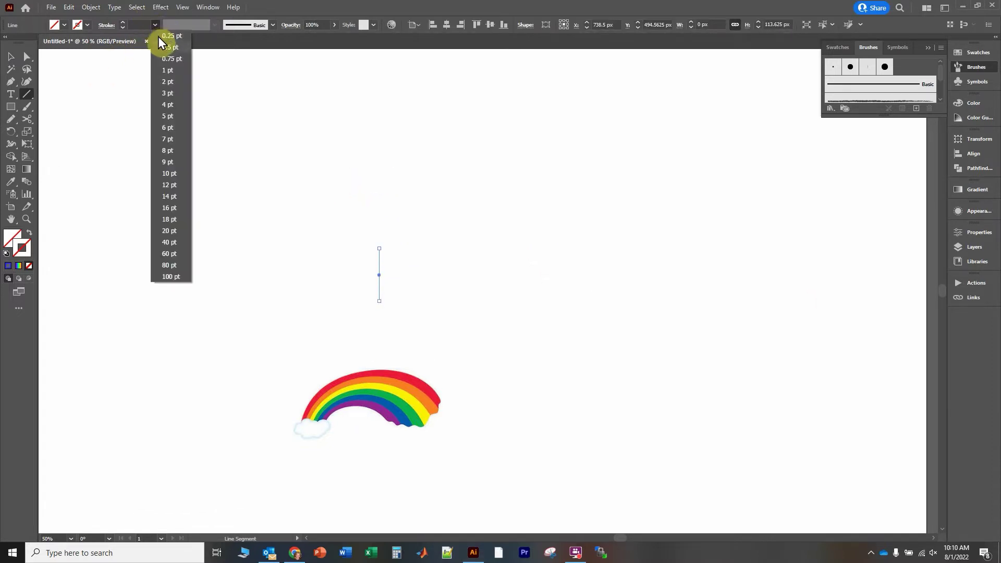
pyautogui.click(165, 70)
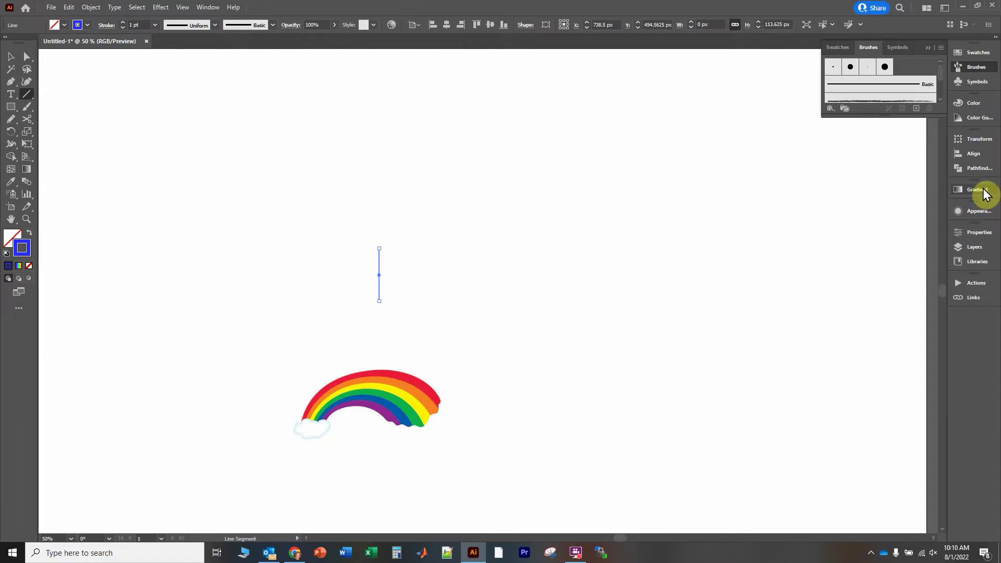
pyautogui.click(207, 10)
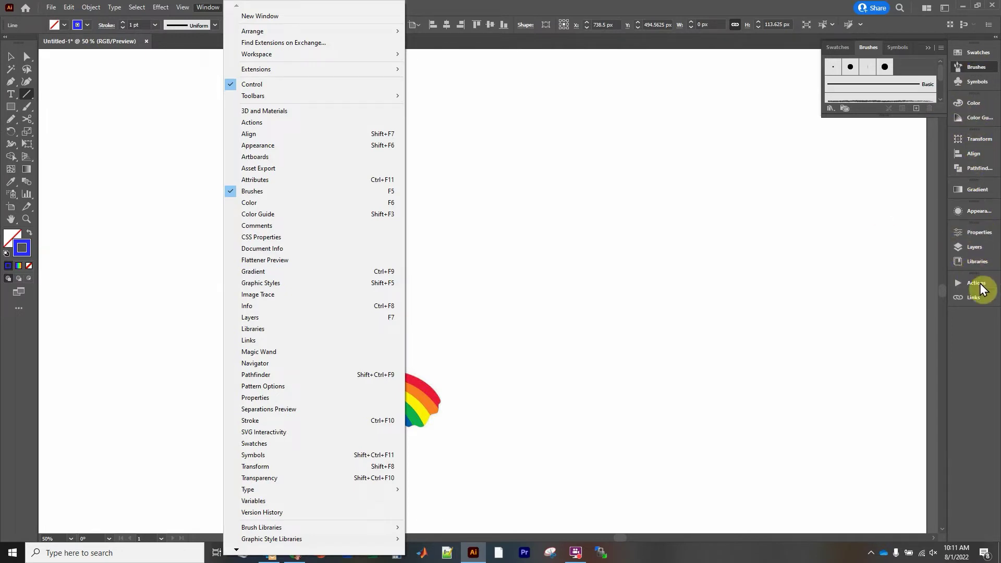
pyautogui.click(566, 271)
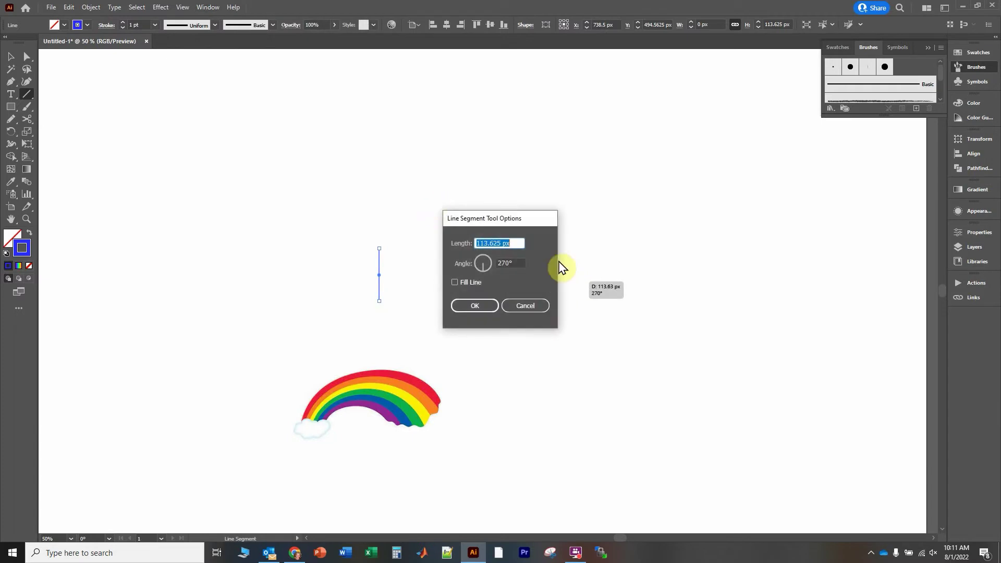
pyautogui.click(525, 306)
# Step: Apply the linear rainbow gradient to the line's stroke and remove all color stops between the purple and red ends
pyautogui.click(10, 56)
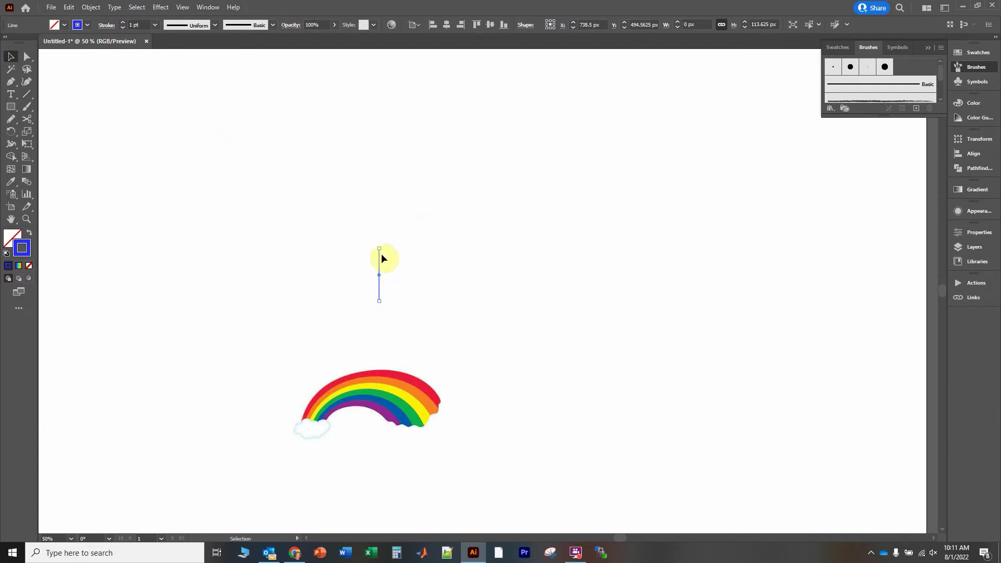
pyautogui.click(968, 191)
pyautogui.click(835, 220)
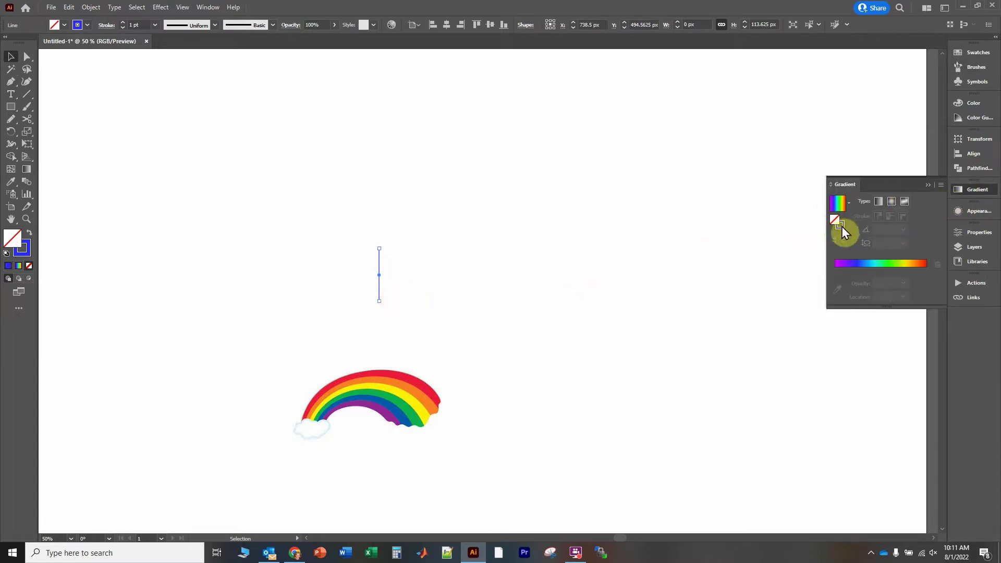
pyautogui.click(842, 226)
pyautogui.click(835, 220)
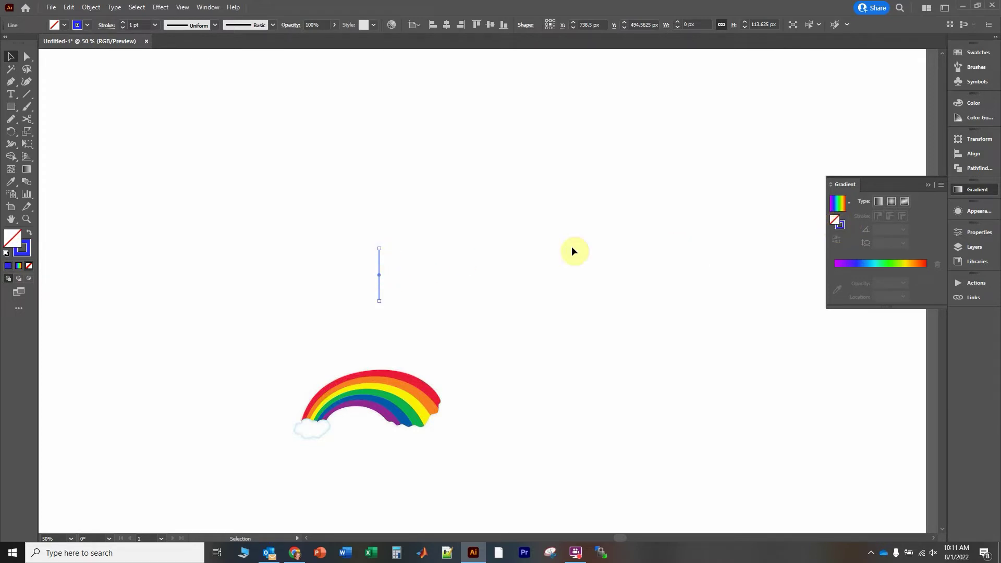
pyautogui.click(842, 226)
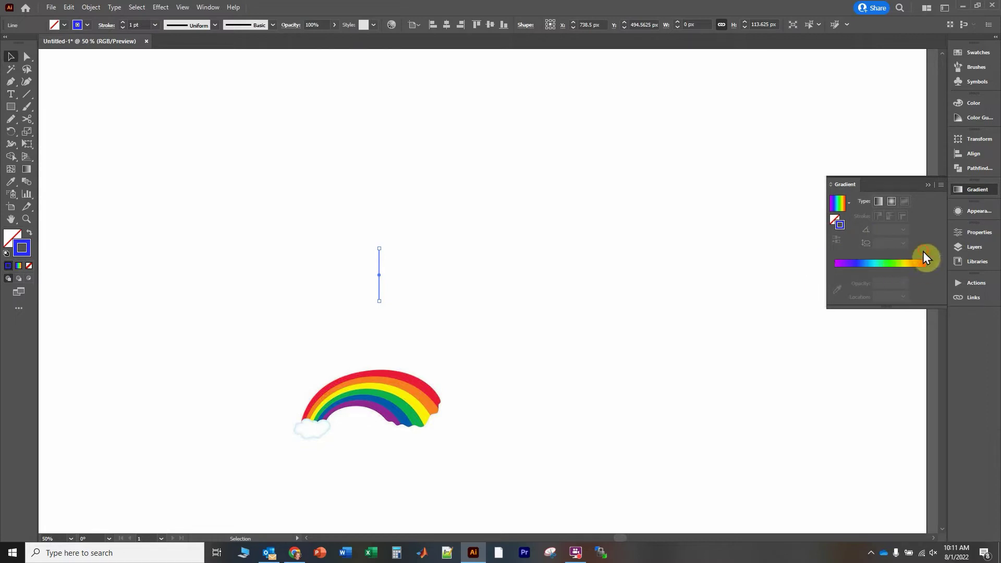
pyautogui.click(850, 263)
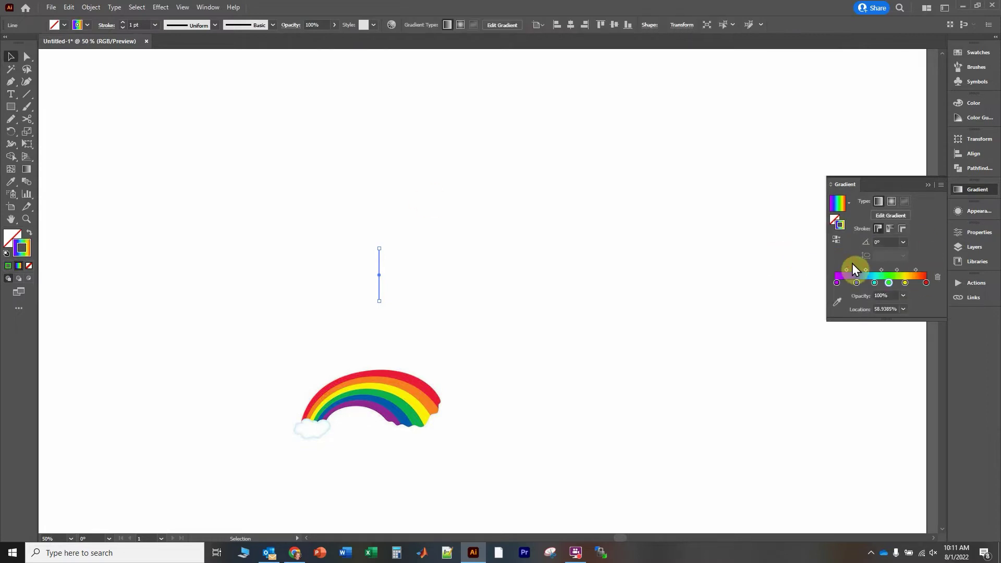
pyautogui.moveTo(856, 283); pyautogui.dragTo(860, 328)
pyautogui.moveTo(874, 283); pyautogui.dragTo(896, 324)
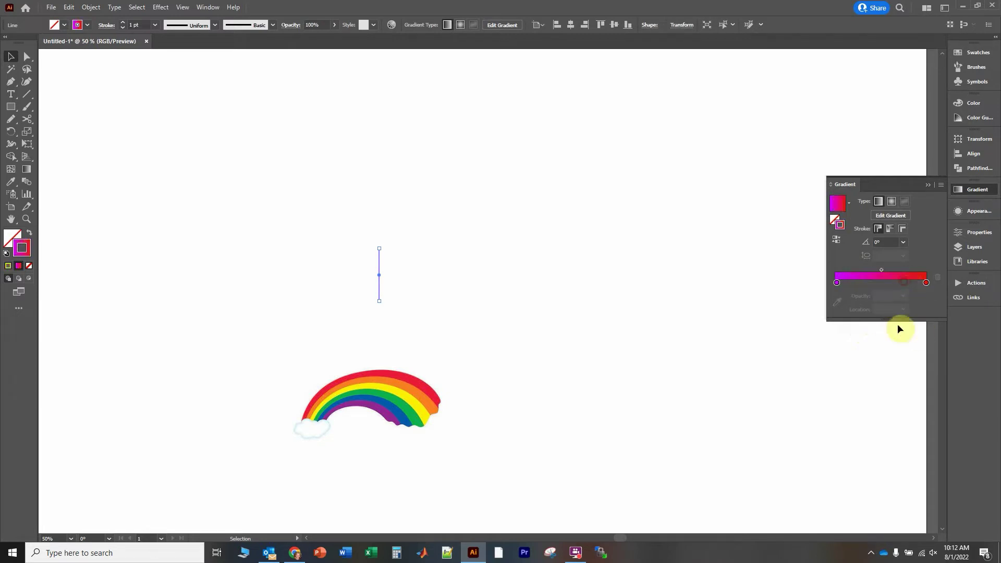
# Step: Set the stroke gradient's start stop to black and its end stop to white (FFFFFF)
pyautogui.click(836, 282)
pyautogui.doubleClick(836, 283)
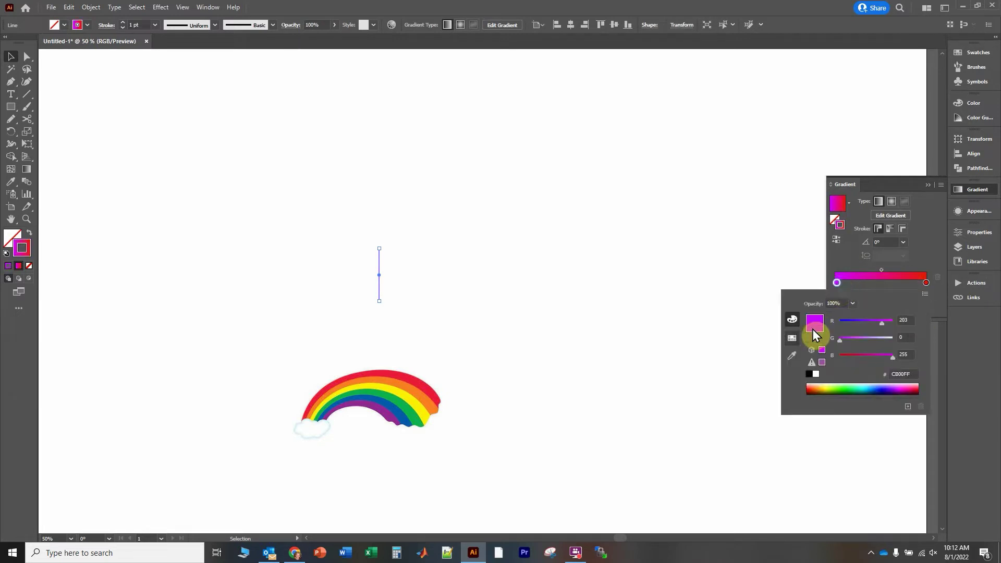
pyautogui.click(807, 373)
pyautogui.click(925, 283)
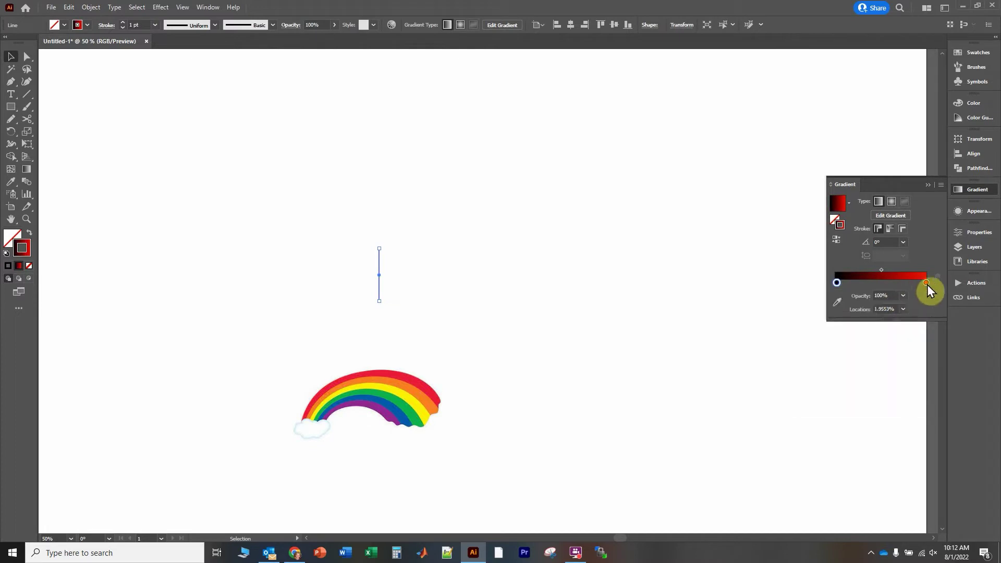
pyautogui.doubleClick(926, 282)
pyautogui.click(816, 373)
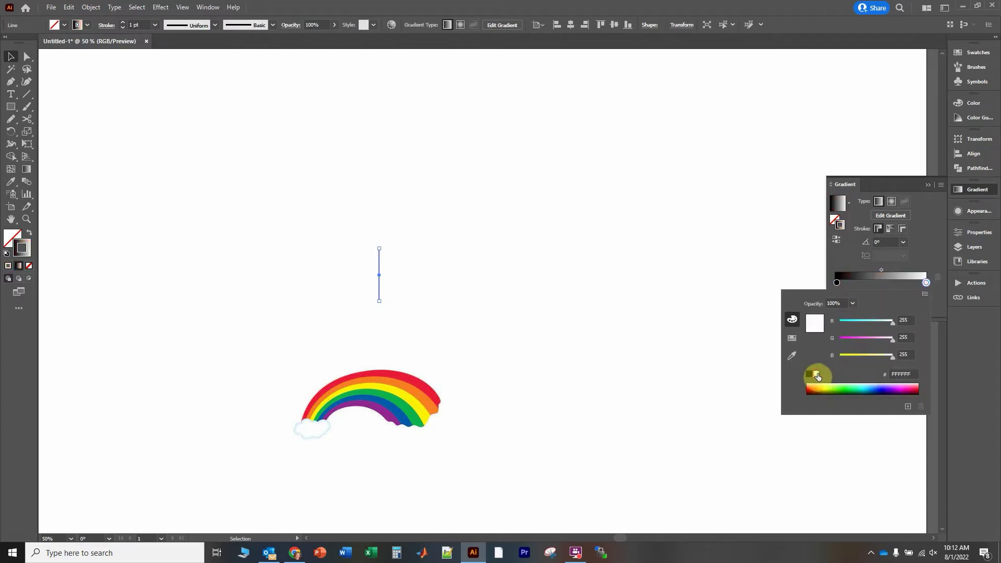
pyautogui.click(927, 257)
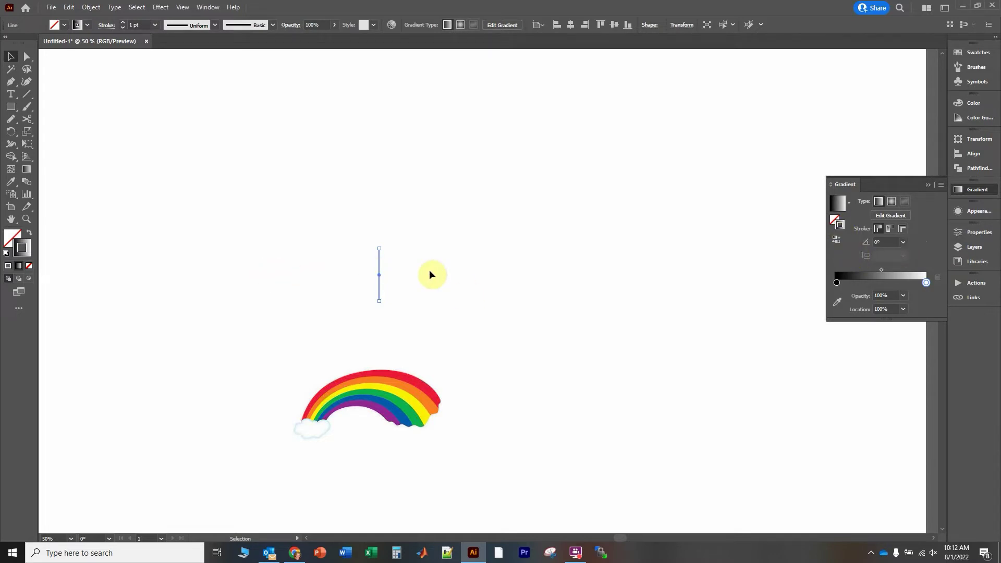
# Step: Recolor the gradient's start stop with the rainbow picture's red and add a stop at about 21.5% sampled from its orange band
pyautogui.click(836, 282)
pyautogui.click(836, 305)
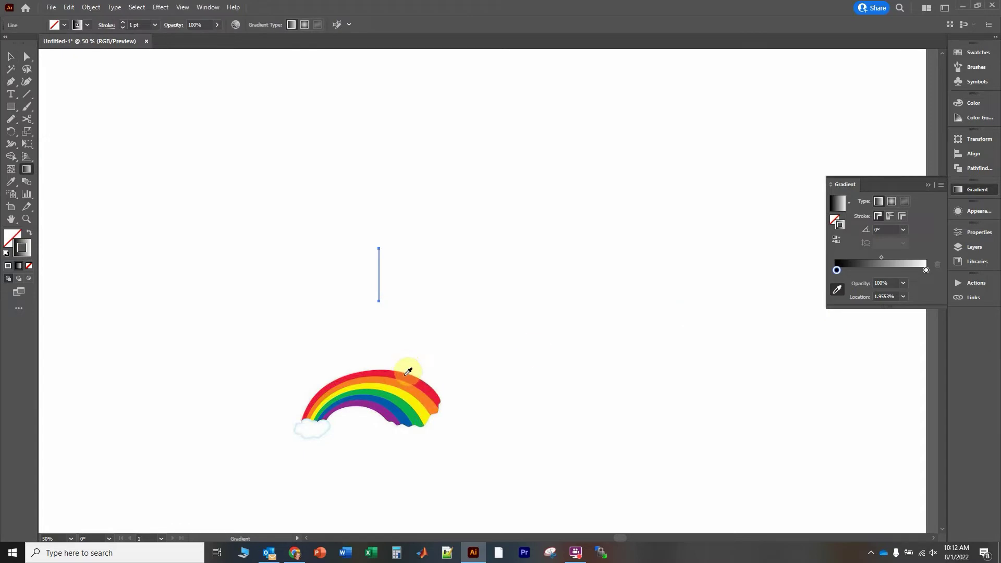
pyautogui.click(407, 372)
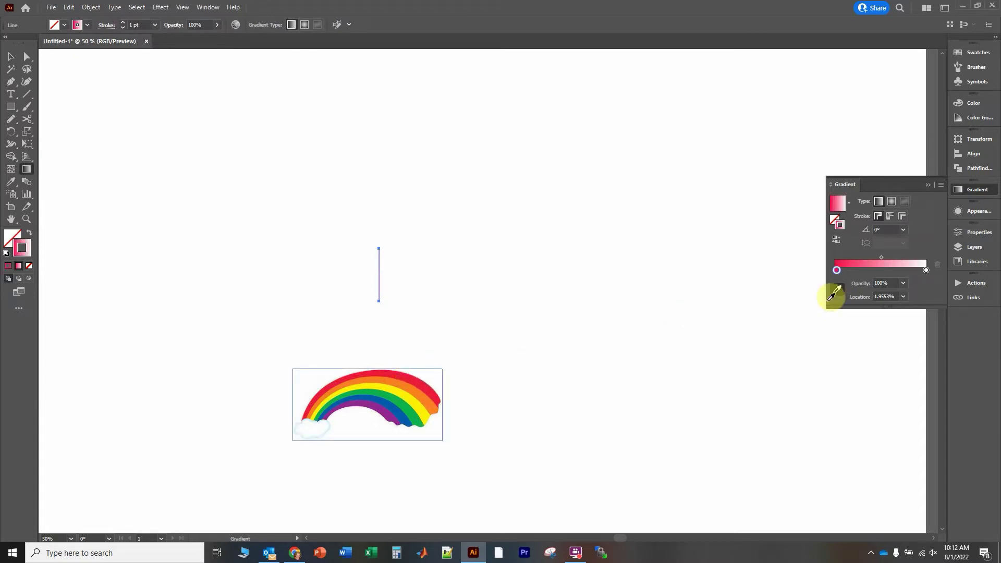
pyautogui.click(853, 271)
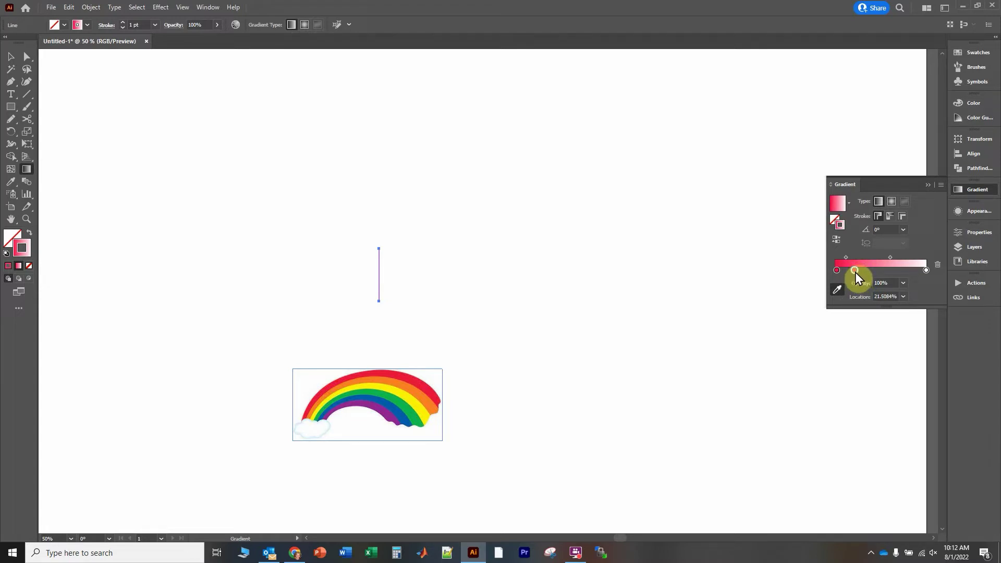
pyautogui.click(837, 292)
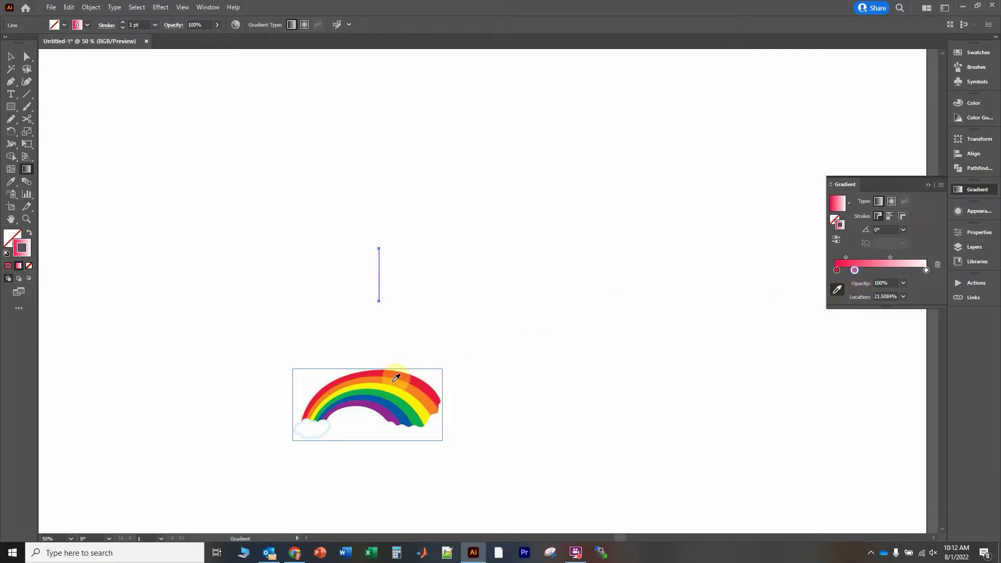
pyautogui.click(395, 379)
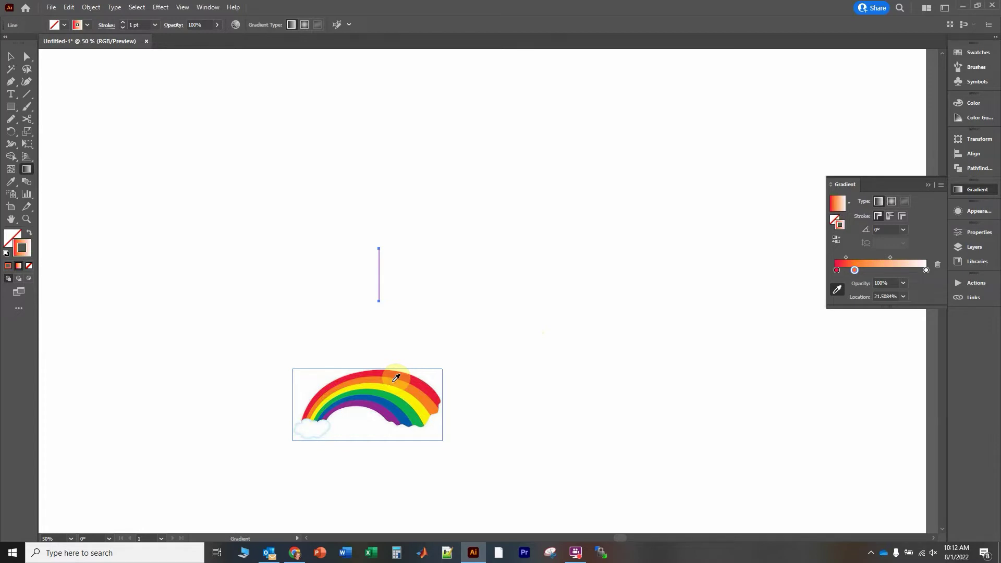
# Step: Add gradient stops at about 41% and 60%, sampling the rainbow picture's yellow and green bands for their colors
pyautogui.click(873, 272)
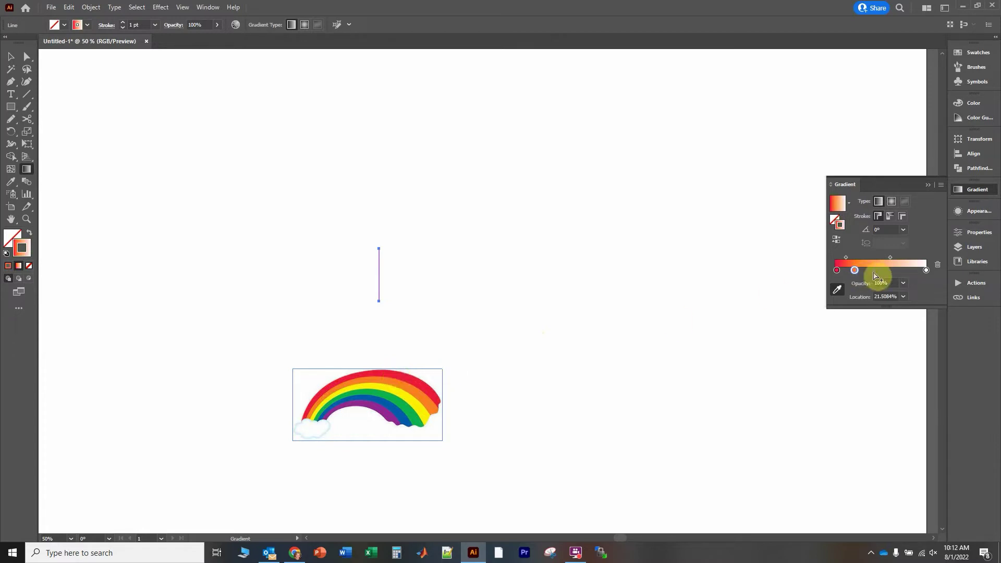
pyautogui.click(383, 386)
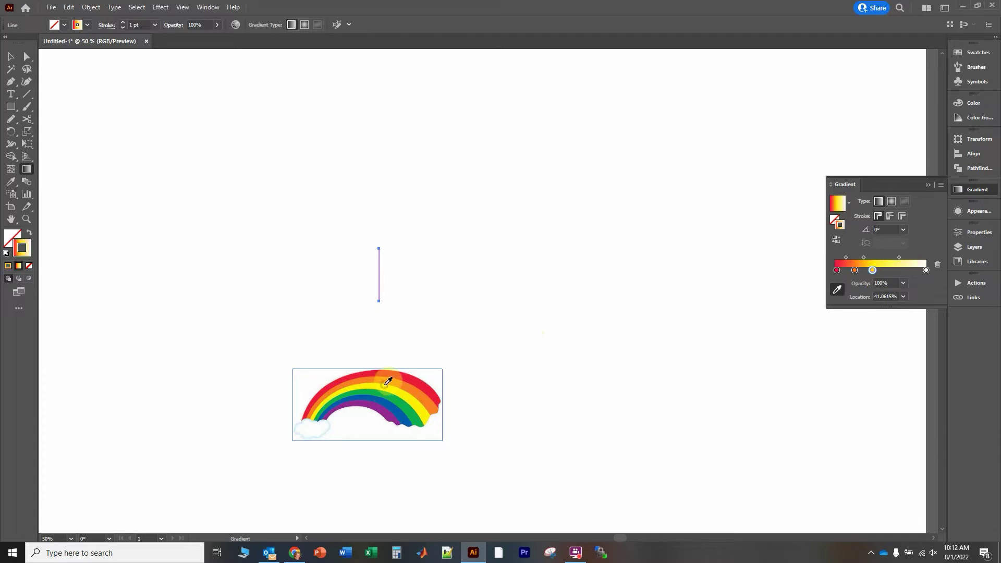
pyautogui.click(889, 271)
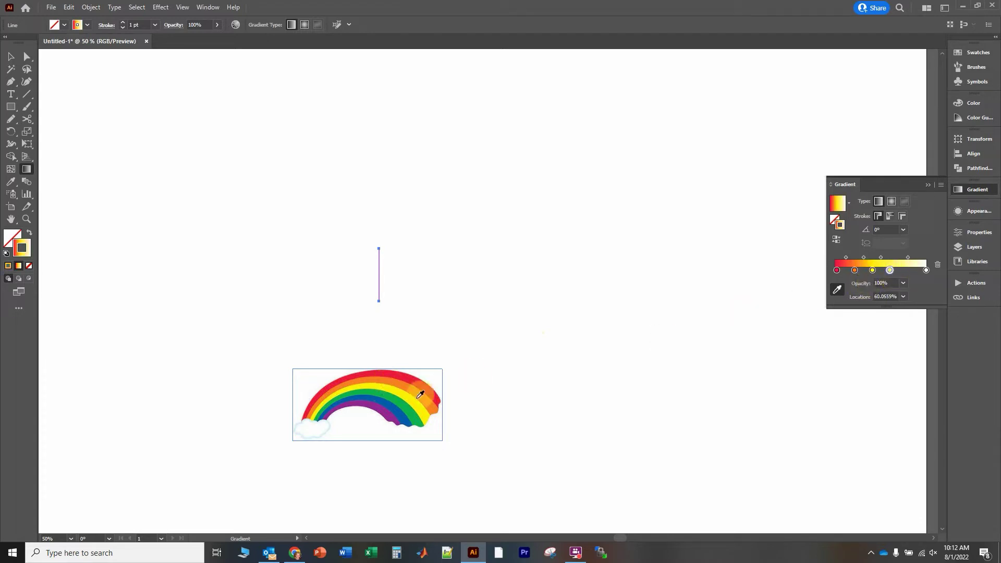
pyautogui.click(395, 392)
# Step: Add a gradient stop at about 74% sampled from the picture's blue band and recolor the end stop with its purple
pyautogui.click(902, 272)
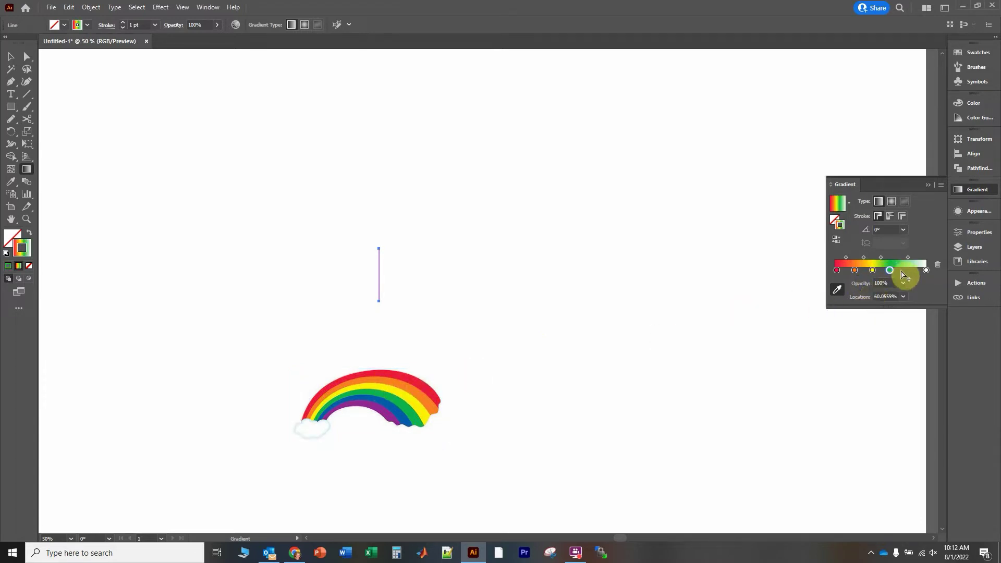
pyautogui.click(392, 402)
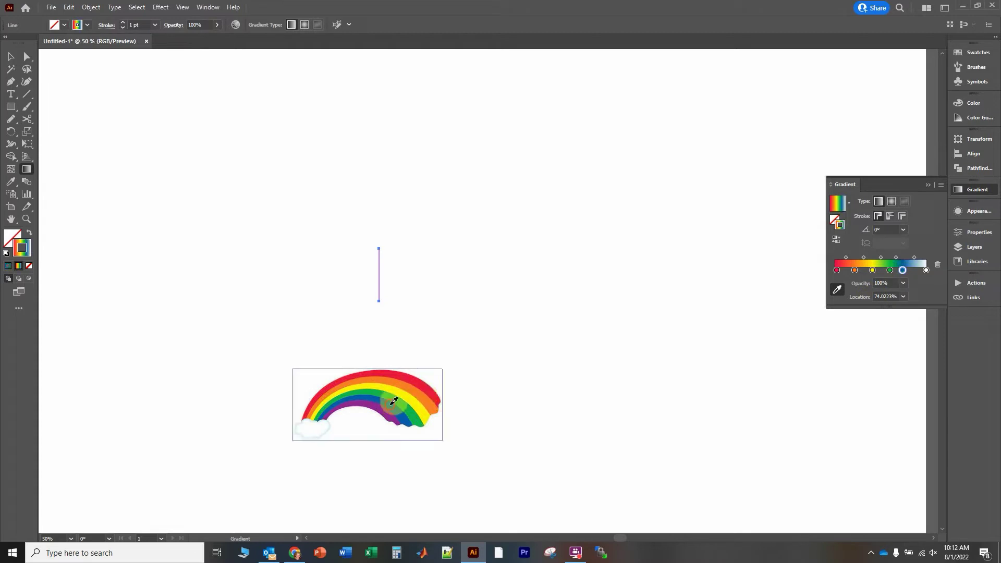
pyautogui.click(925, 270)
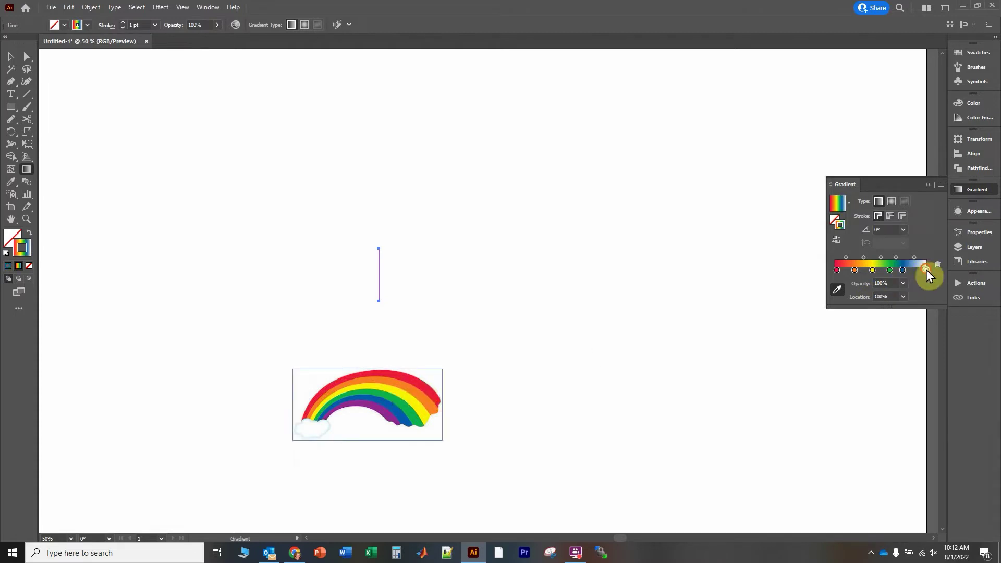
pyautogui.click(391, 405)
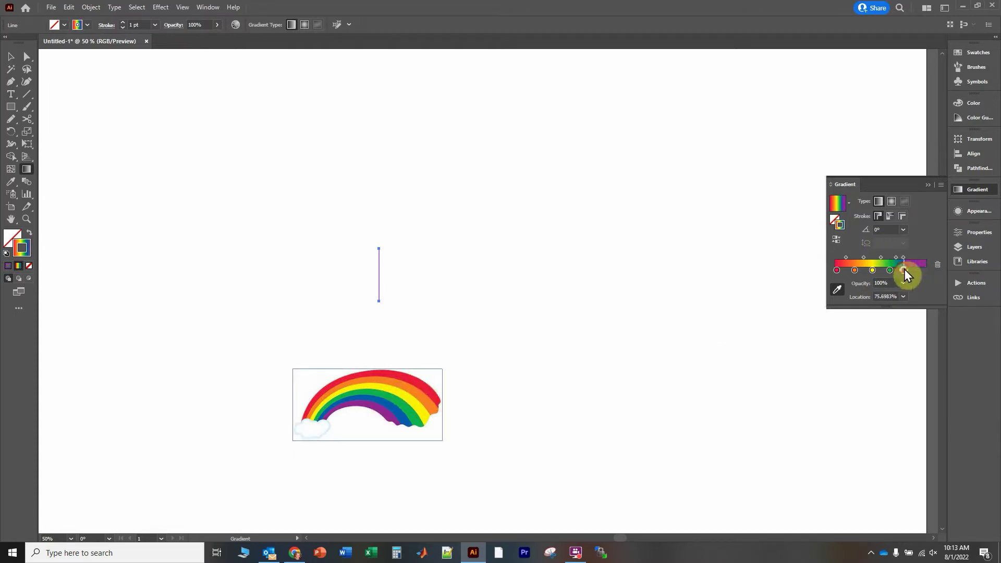
# Step: Even out the spacing of the gradient's inner stops, placing the yellow one at about 42.7%, and deselect the line
pyautogui.click(902, 270)
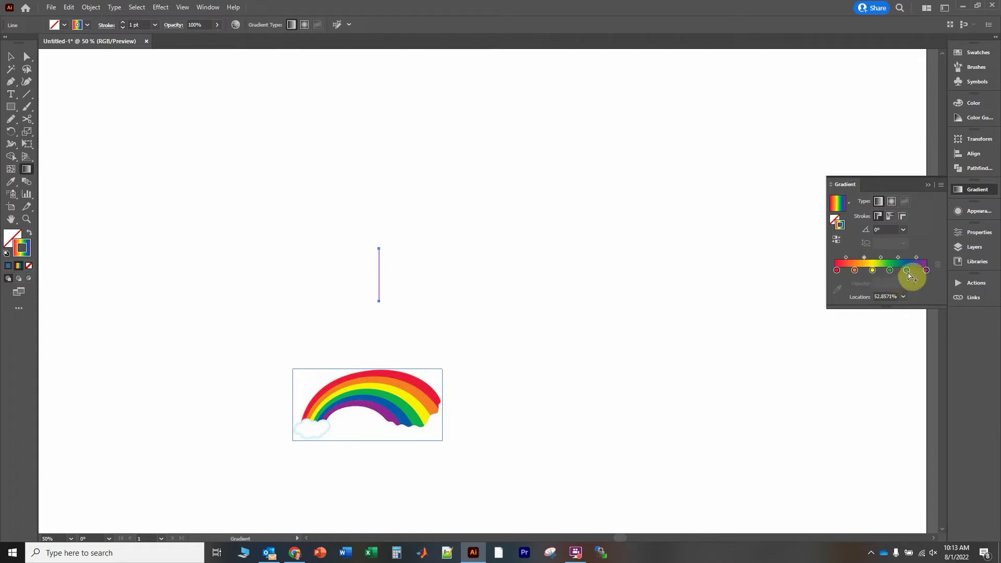
pyautogui.moveTo(890, 271); pyautogui.dragTo(873, 271)
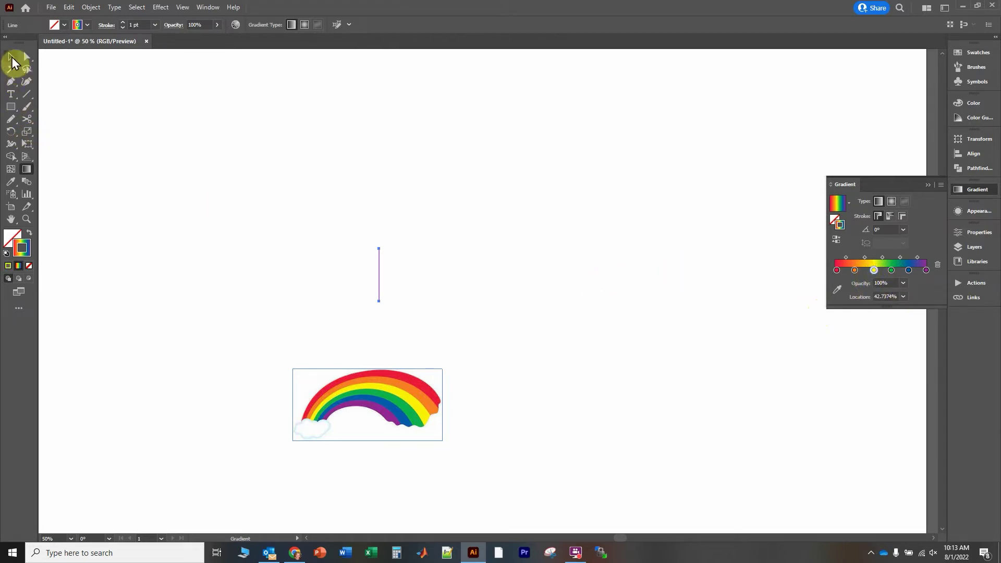
pyautogui.click(13, 63)
pyautogui.click(411, 236)
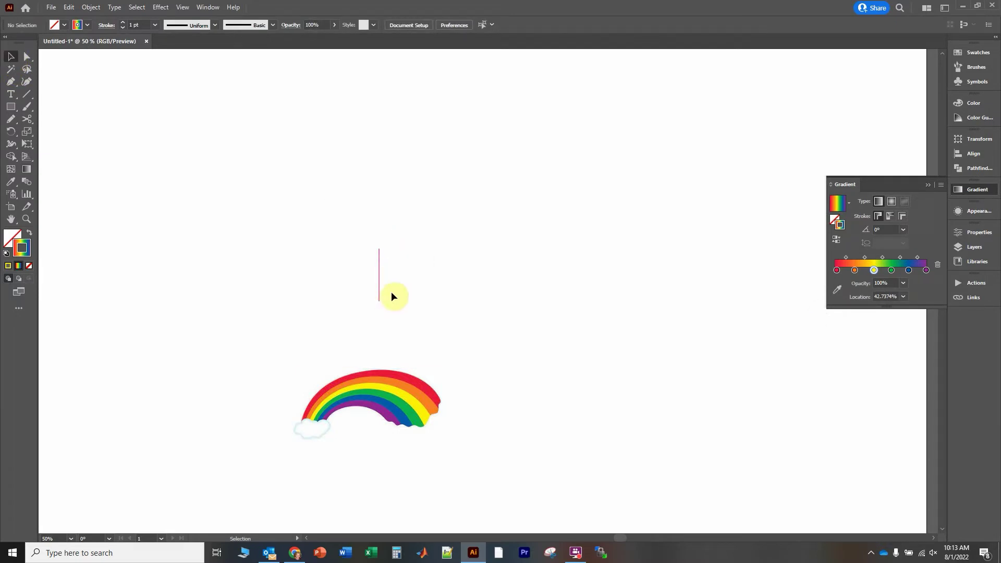
# Step: Set the rainbow line's stroke weight to 17 pt and deselect it
pyautogui.scroll(10, 382, 288)
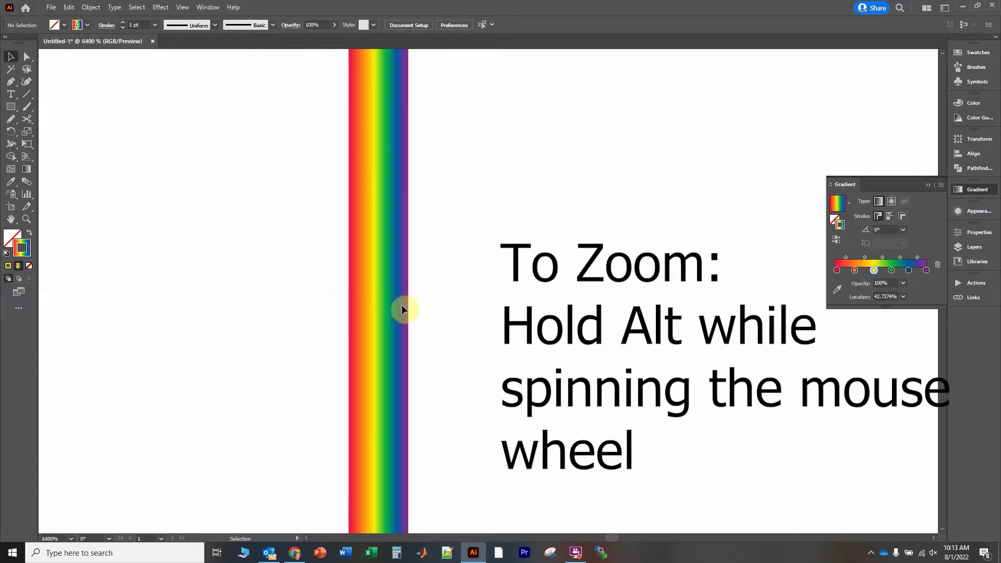
pyautogui.scroll(-10, 411, 298)
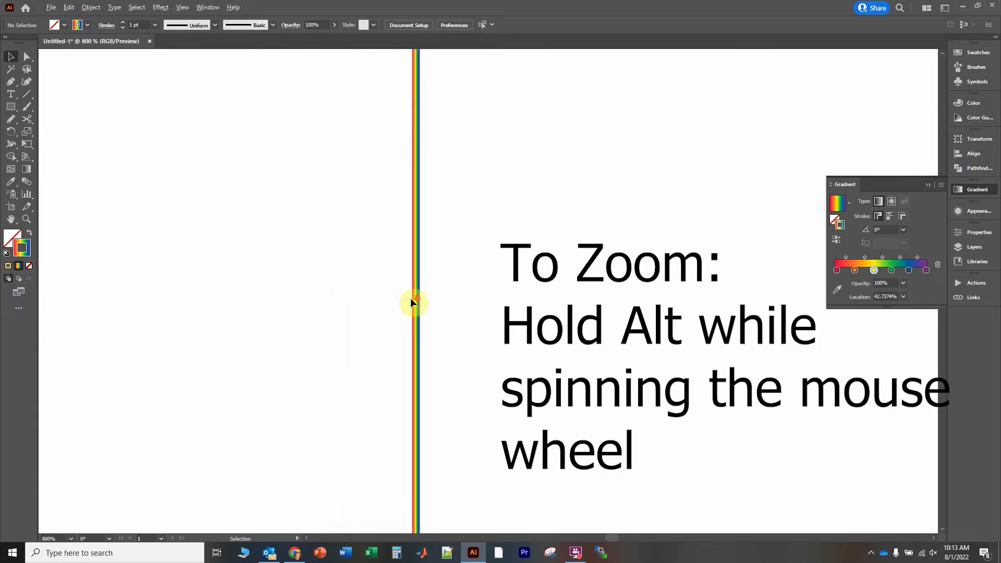
pyautogui.click(412, 254)
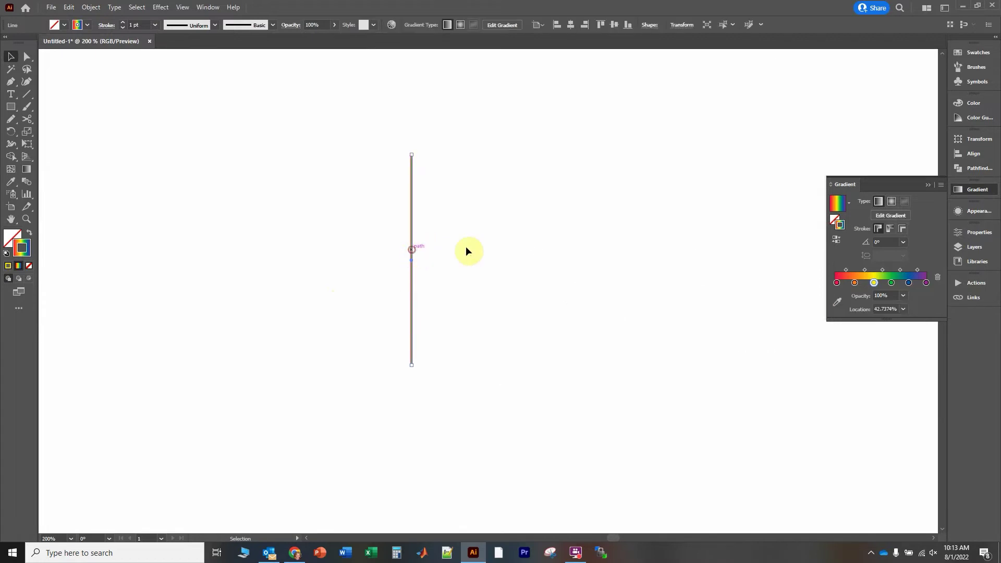
pyautogui.click(123, 23)
pyautogui.click(123, 23)
pyautogui.click(124, 23)
pyautogui.click(124, 23)
pyautogui.click(123, 23)
pyautogui.click(123, 23)
pyautogui.click(124, 23)
pyautogui.click(124, 23)
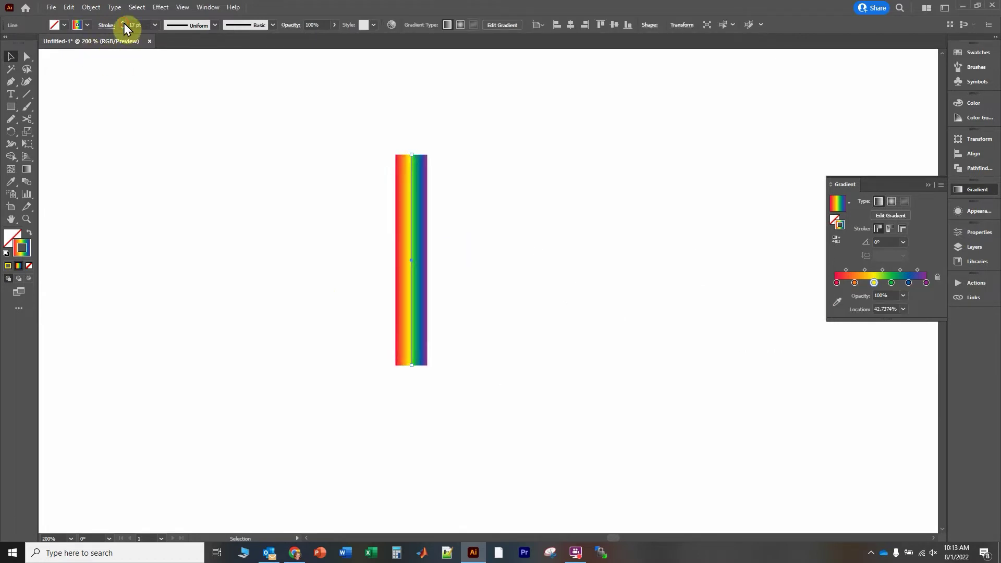
pyautogui.click(339, 241)
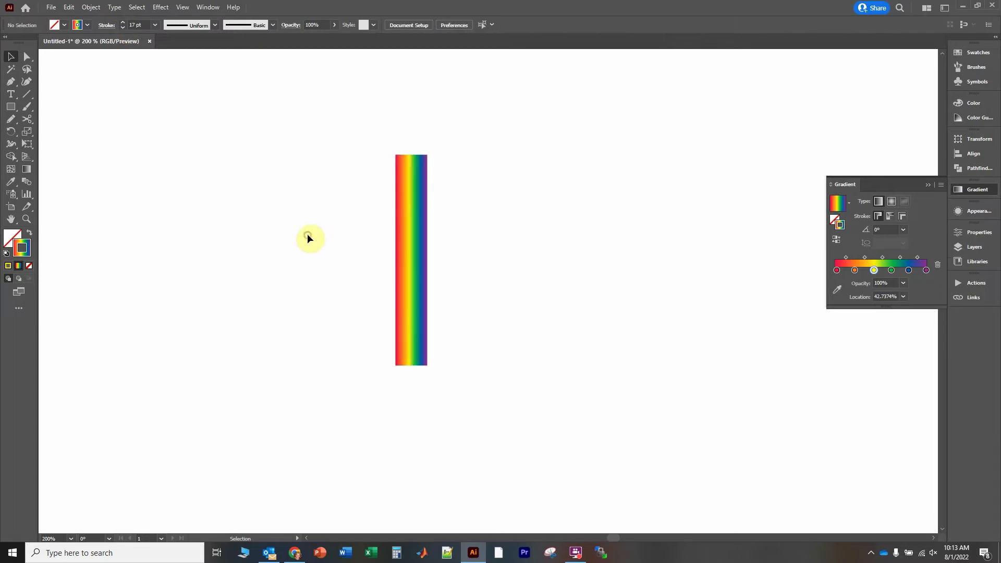
# Step: Duplicate the rainbow line and place the copy in the empty space beside it, slightly lower
pyautogui.click(411, 237)
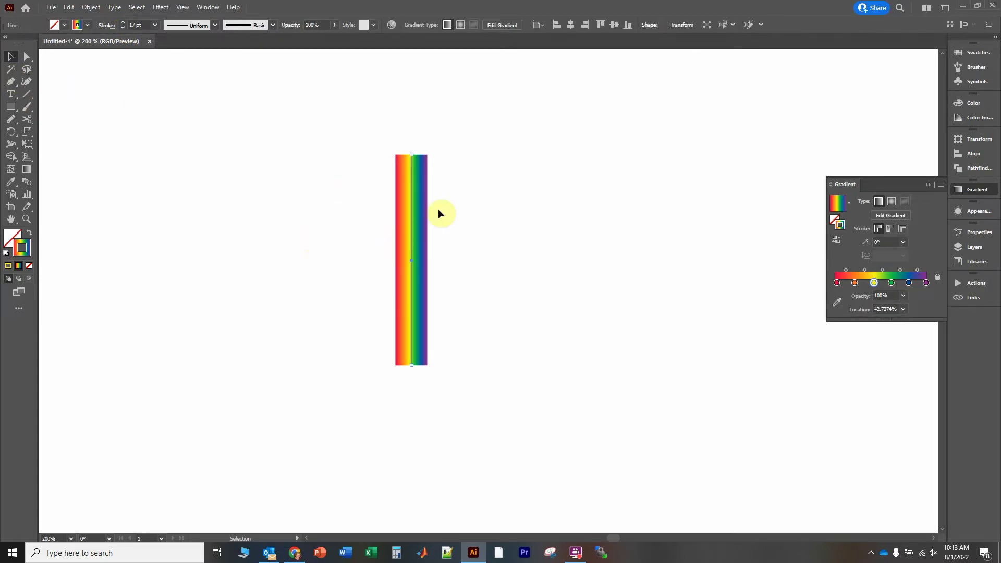
pyautogui.moveTo(409, 208); pyautogui.dragTo(101, 250)
pyautogui.click(411, 218)
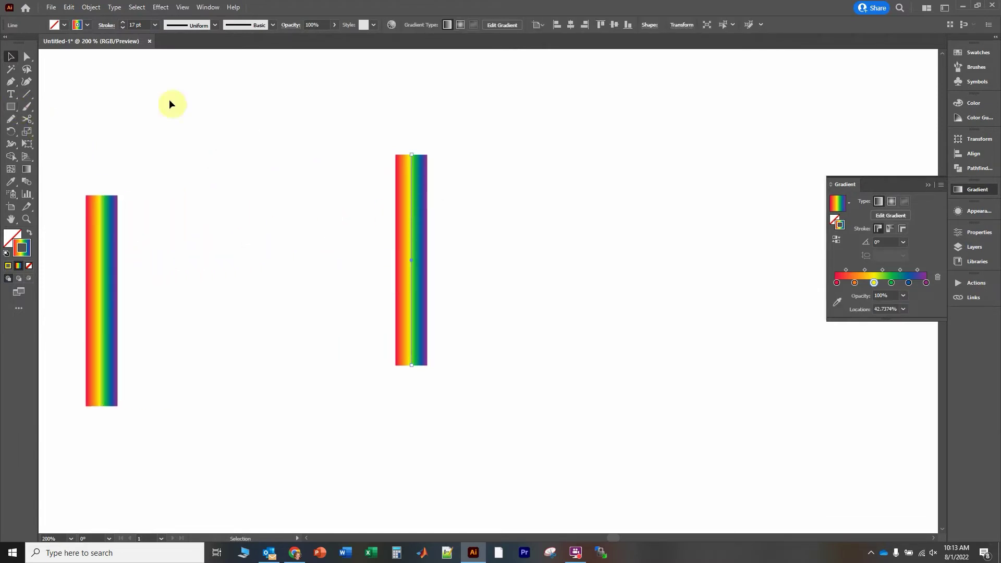
# Step: Try the rainbow stroke on a freehand hump-shaped Pencil curve beside the lines, and delete the curve
pyautogui.click(10, 119)
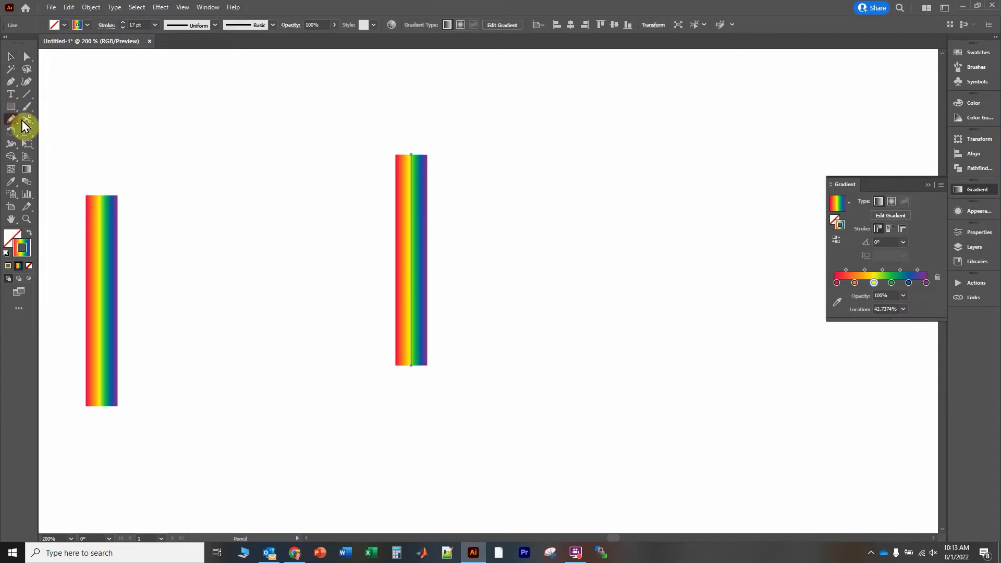
pyautogui.moveTo(516, 269)
pyautogui.mouseDown()
pyautogui.moveTo(564, 126)
pyautogui.moveTo(730, 313)
pyautogui.moveTo(742, 307)
pyautogui.mouseUp()
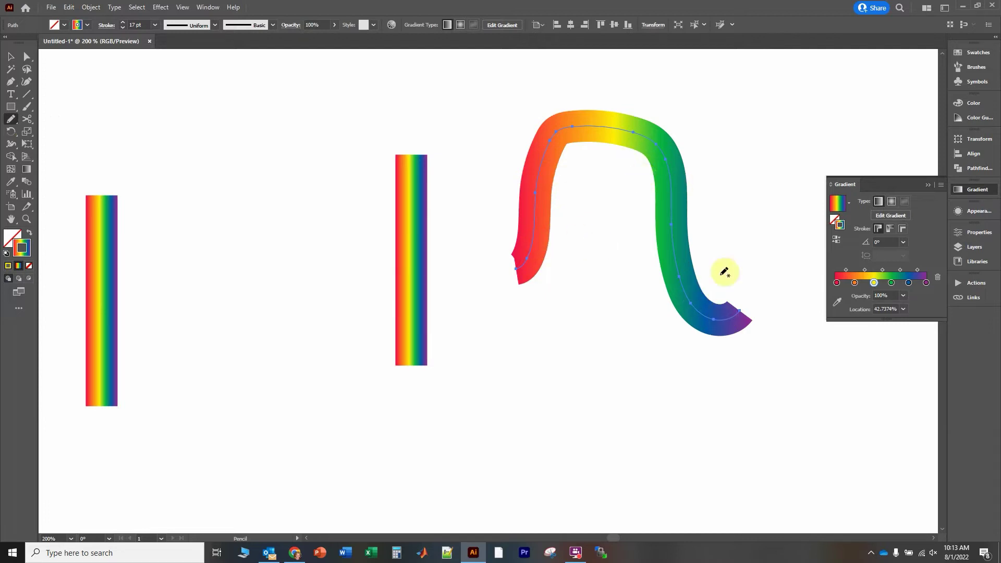
pyautogui.hotkey('ctrl', '1')
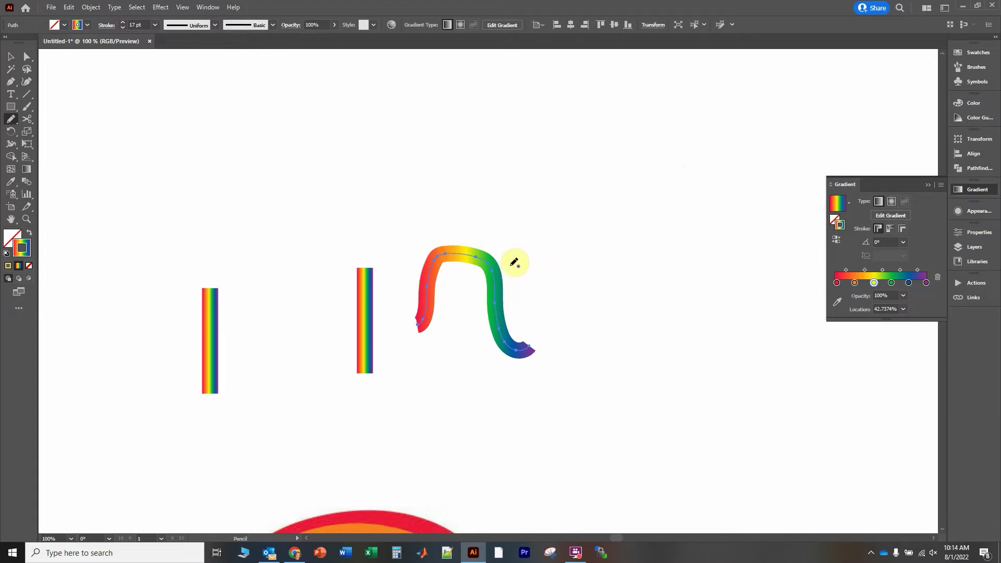
pyautogui.scroll(-3, 548, 319)
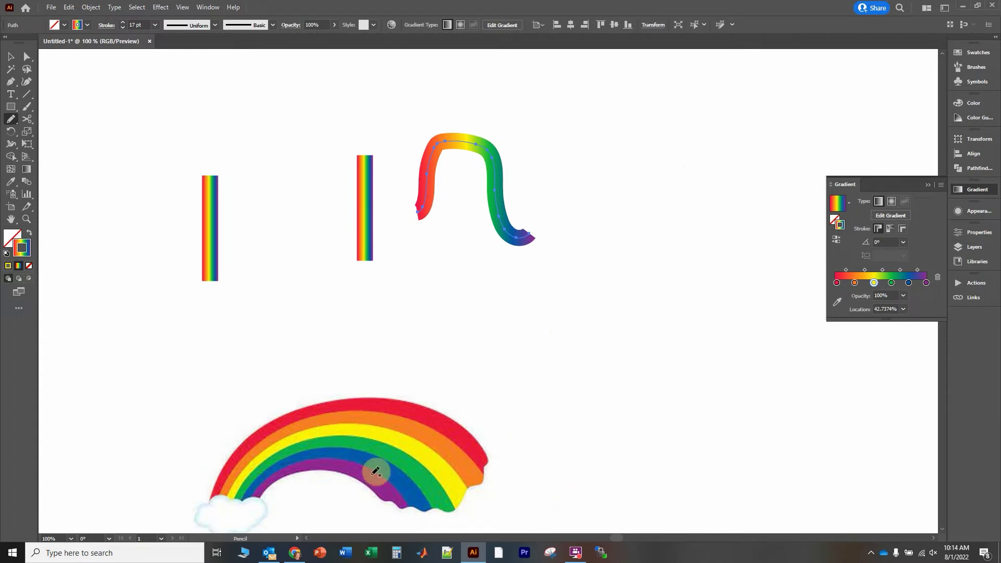
pyautogui.scroll(2, 518, 307)
pyautogui.click(11, 56)
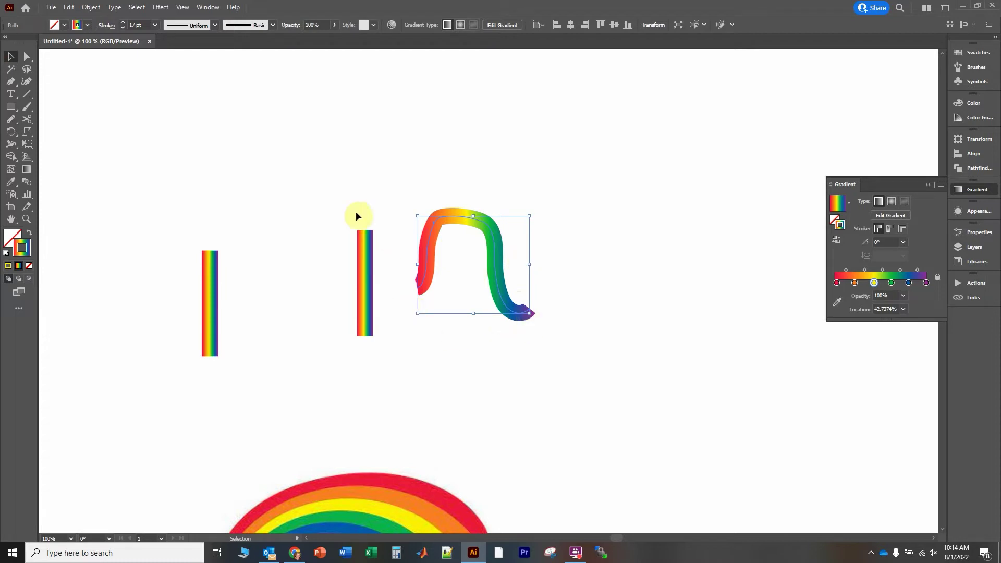
pyautogui.press('Delete')
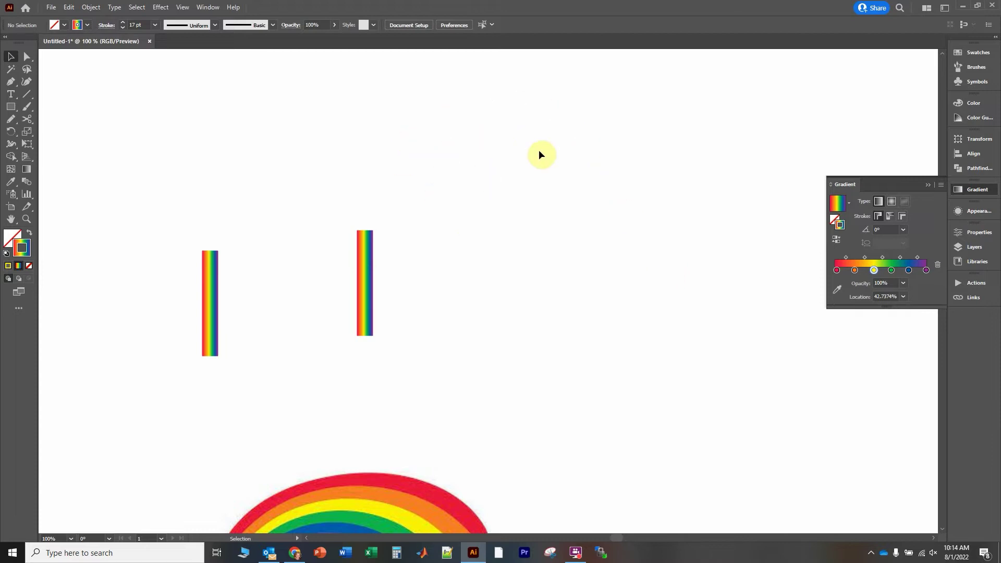
# Step: Draw a horizontal line segment with the 17 pt rainbow stroke above the two vertical lines and deselect it
pyautogui.click(368, 285)
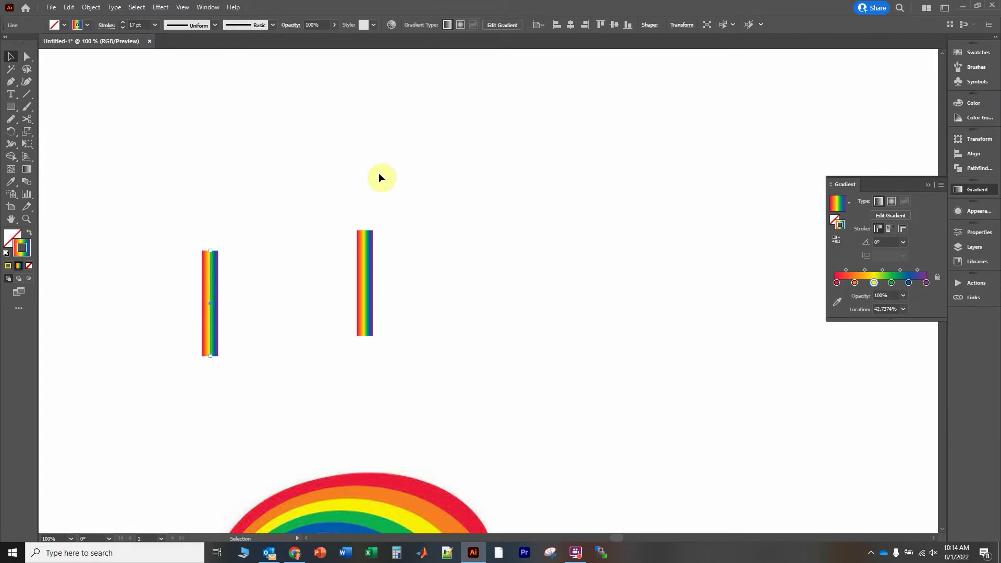
pyautogui.click(26, 94)
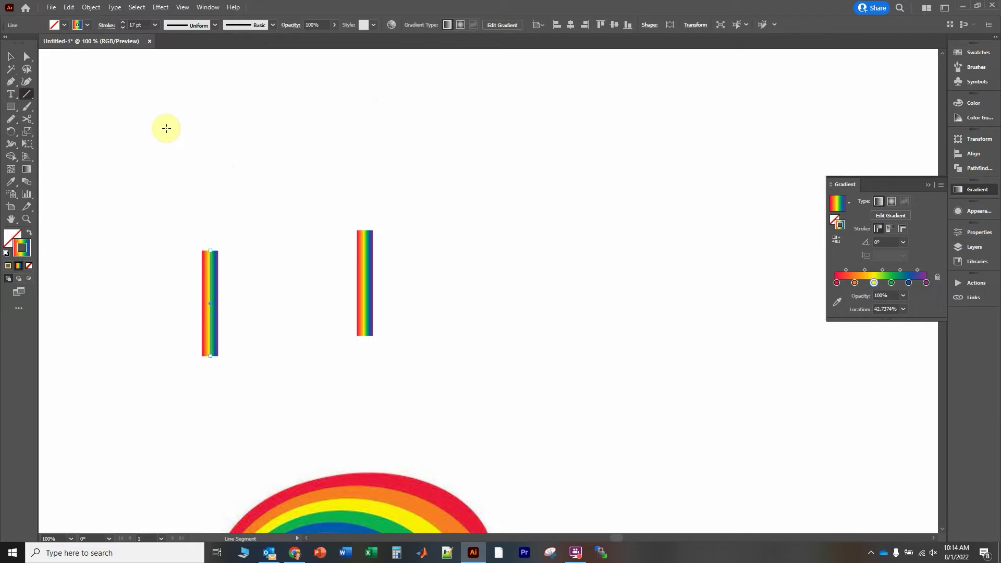
pyautogui.moveTo(168, 126); pyautogui.dragTo(336, 117)
pyautogui.click(12, 55)
pyautogui.click(208, 90)
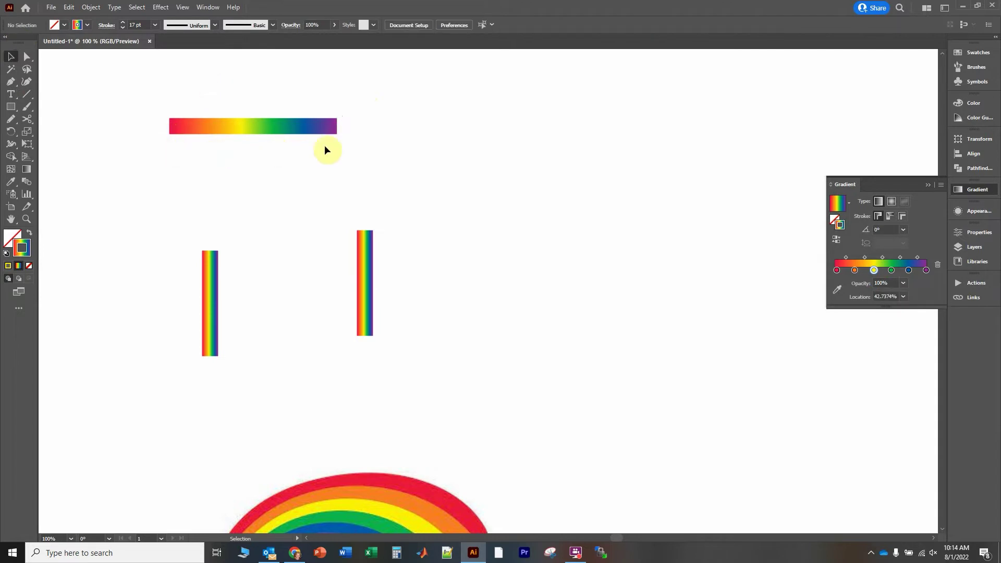
# Step: Rotate the horizontal rainbow line 90° to vertical, shorten it to match the other lines, and align it above the original line
pyautogui.scroll(3, 276, 158)
pyautogui.click(336, 274)
pyautogui.moveTo(342, 275); pyautogui.dragTo(291, 196)
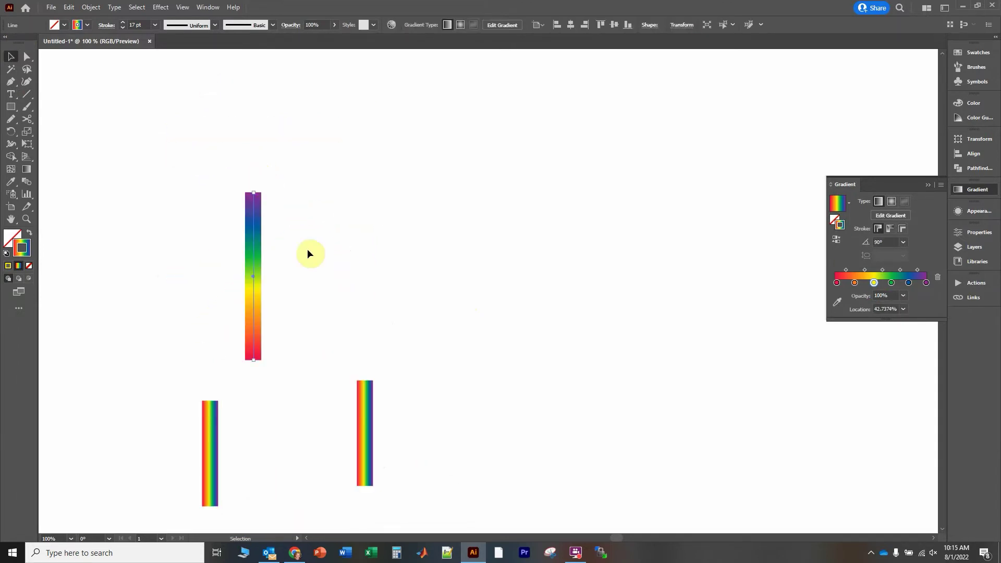
pyautogui.moveTo(255, 236); pyautogui.dragTo(404, 355)
pyautogui.moveTo(399, 311); pyautogui.dragTo(392, 220)
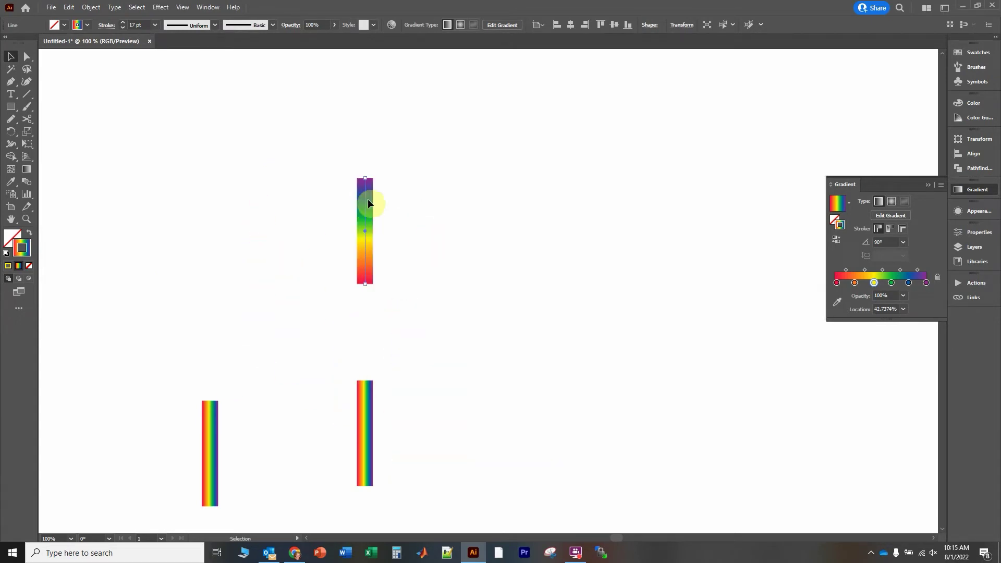
# Step: Try to create a new Art Brush from the vertical line whose rainbow colors run along its length
pyautogui.hotkey('ctrl', '-')
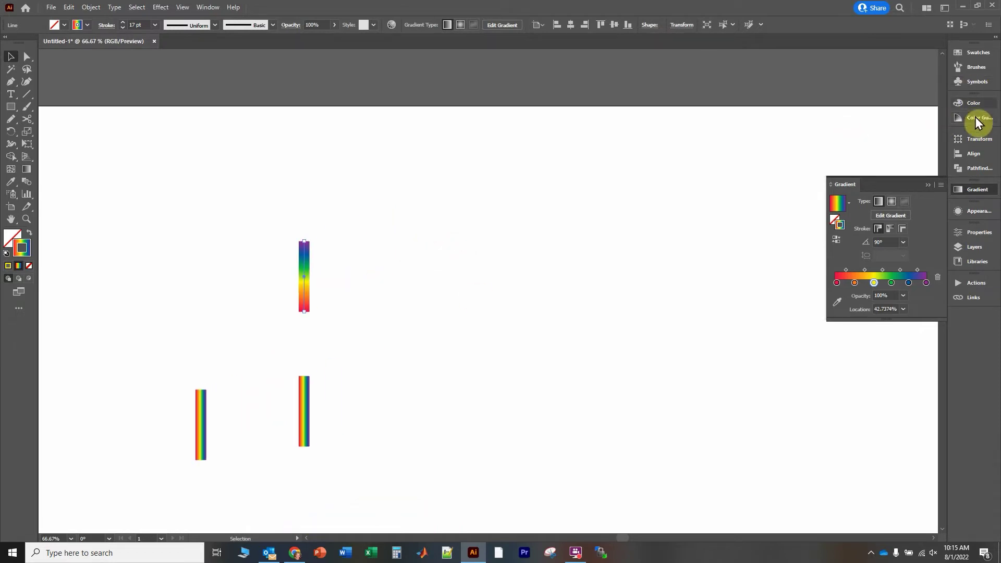
pyautogui.click(974, 69)
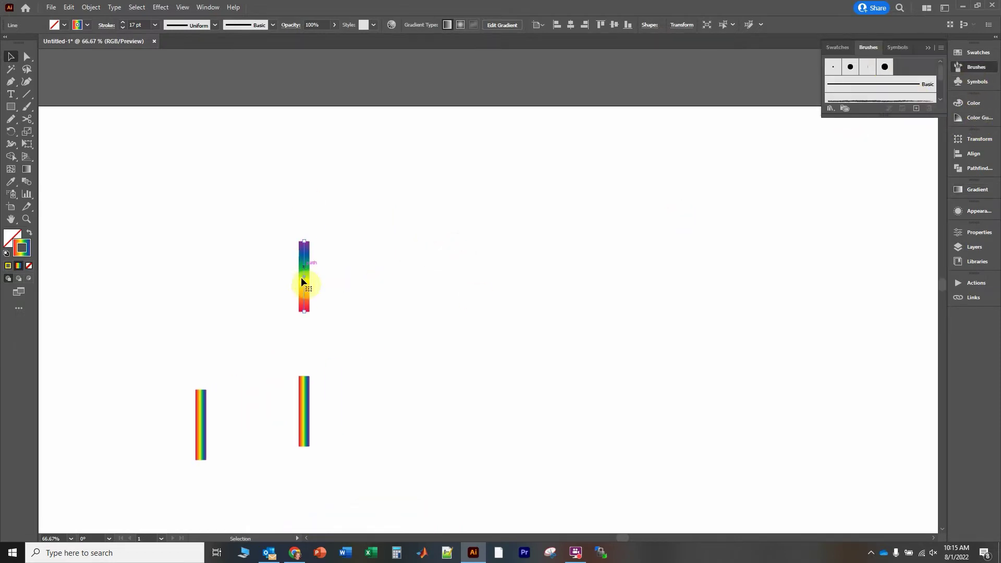
pyautogui.moveTo(306, 268)
pyautogui.mouseDown()
pyautogui.moveTo(476, 242)
pyautogui.moveTo(911, 89)
pyautogui.moveTo(915, 76)
pyautogui.mouseUp()
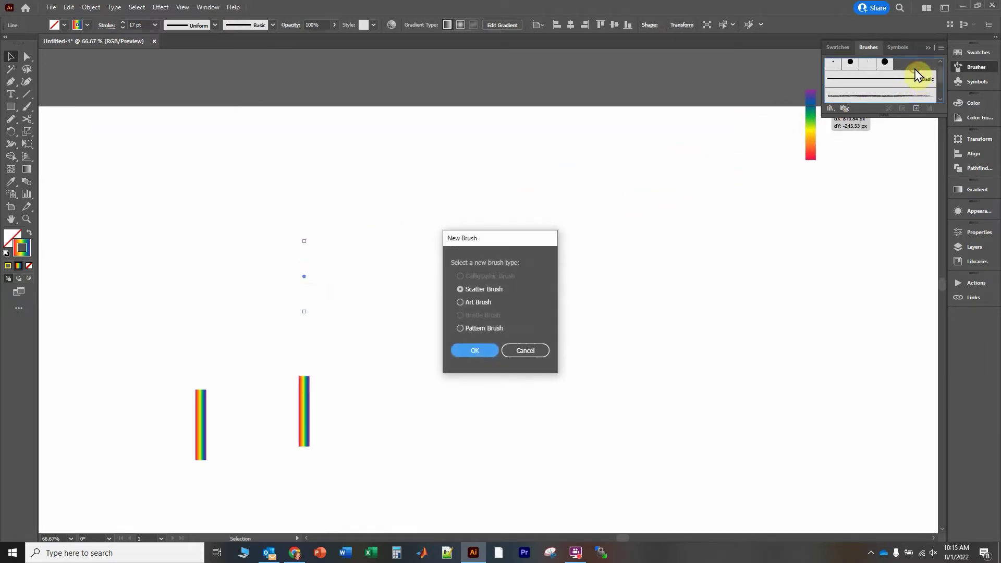
pyautogui.click(472, 302)
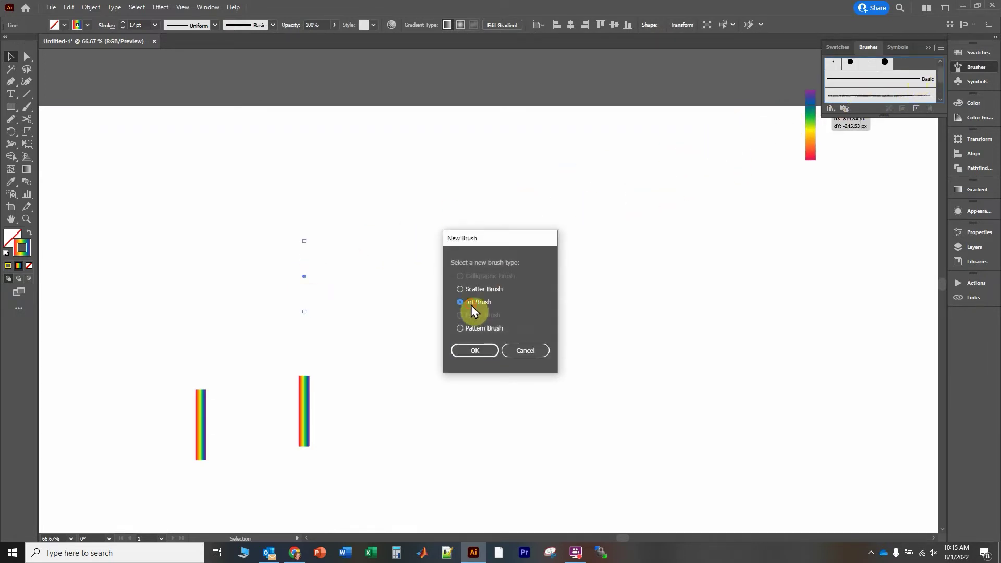
pyautogui.click(474, 350)
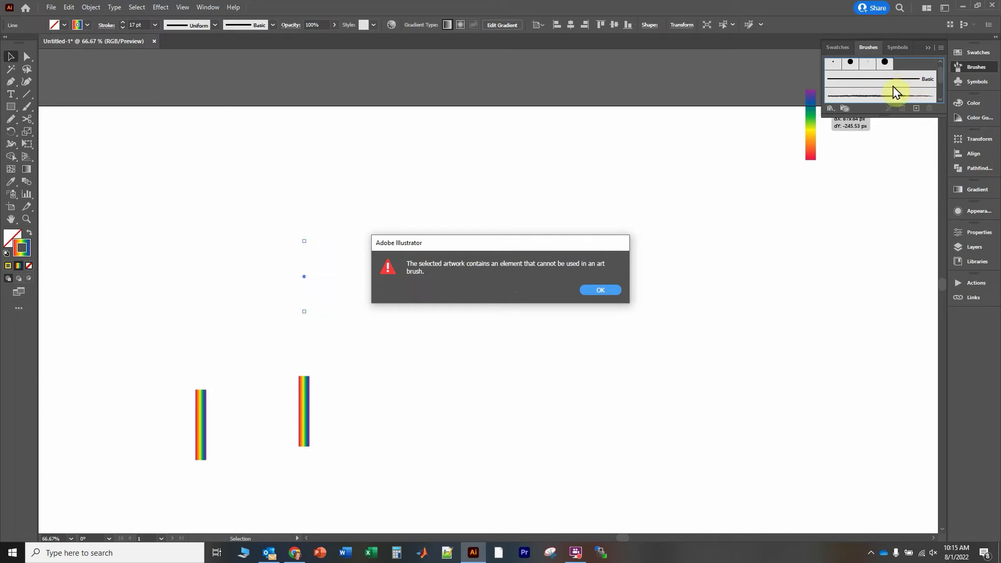
pyautogui.click(608, 291)
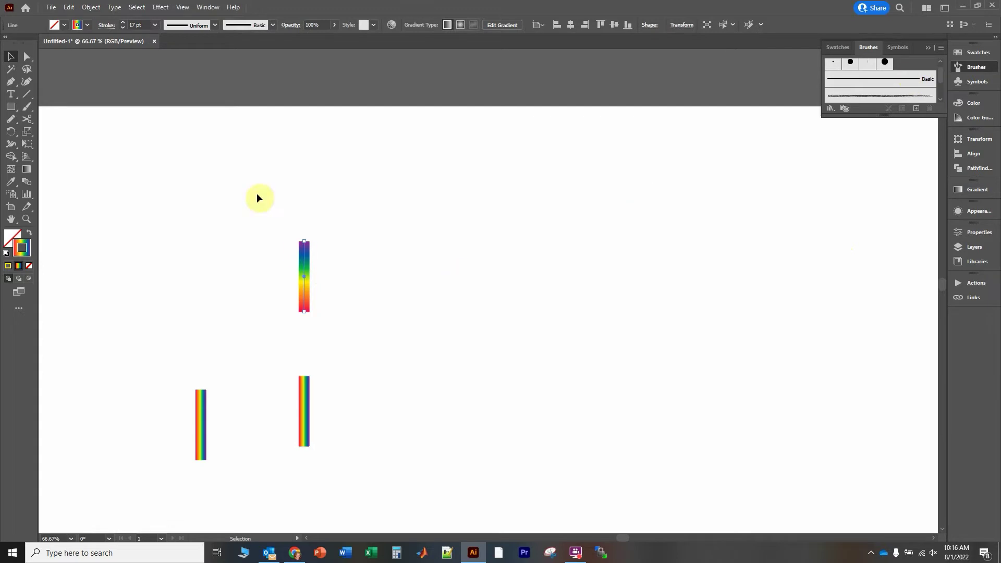
# Step: Reduce the stroke weight of the upper vertical rainbow line to 1 pt and inspect it up close
pyautogui.click(123, 27)
pyautogui.click(123, 27)
pyautogui.click(123, 27)
pyautogui.click(123, 27)
pyautogui.click(123, 27)
pyautogui.click(123, 27)
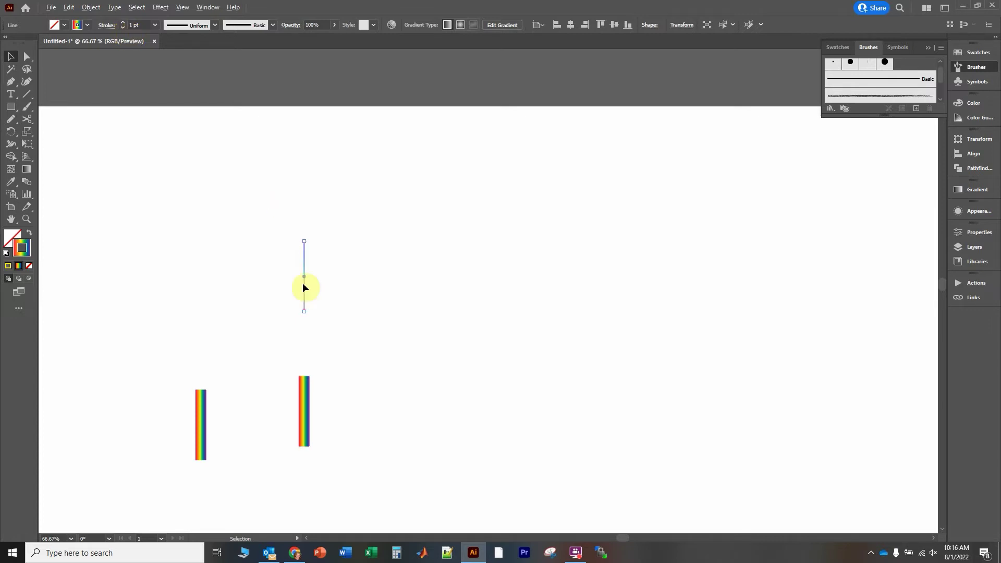
pyautogui.scroll(5, 325, 318)
pyautogui.scroll(6, 209, 148)
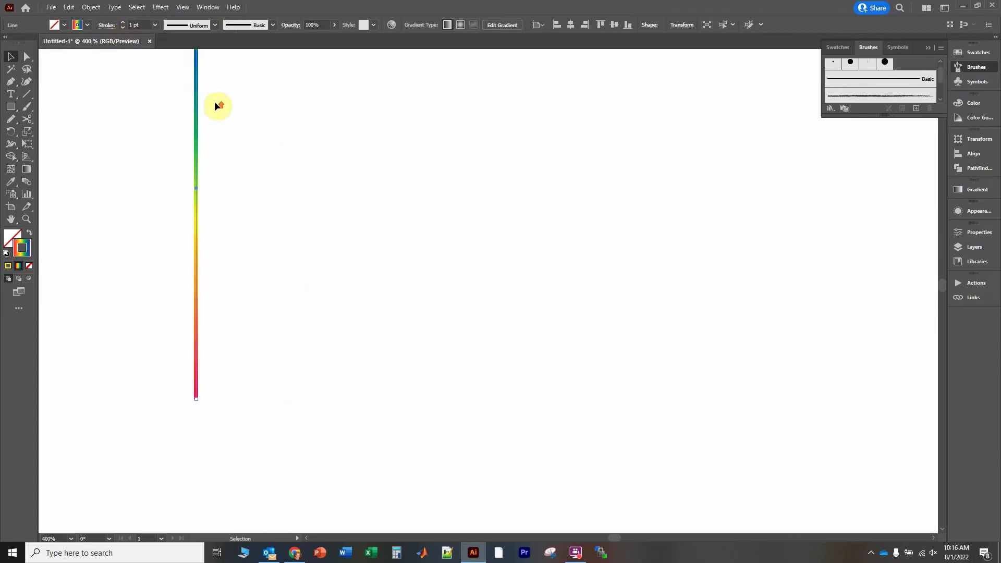
pyautogui.scroll(-2, 248, 167)
pyautogui.scroll(-3, 248, 167)
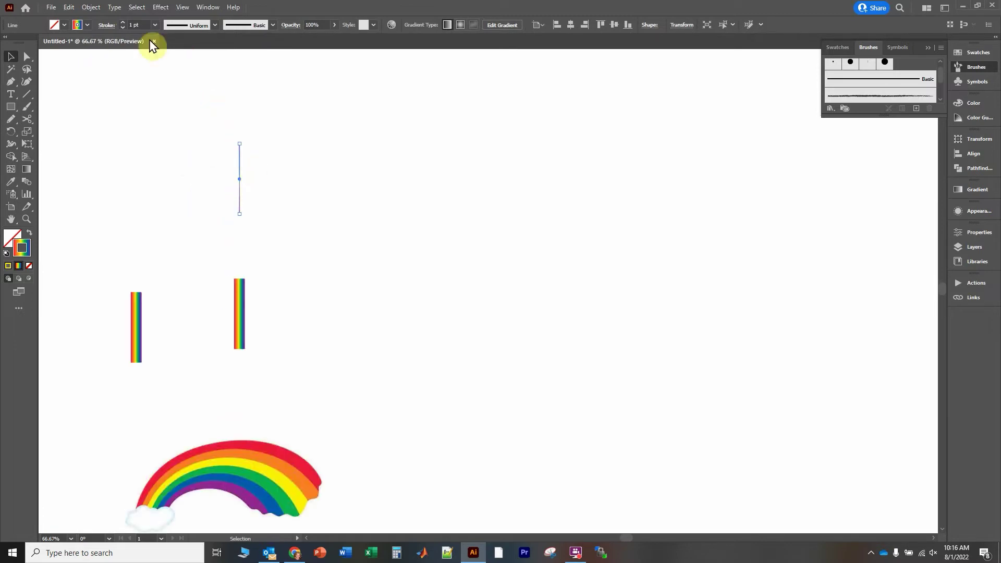
# Step: Duplicate the upper 1 pt vertical rainbow line to a spot left of and slightly below the original
pyautogui.click(93, 8)
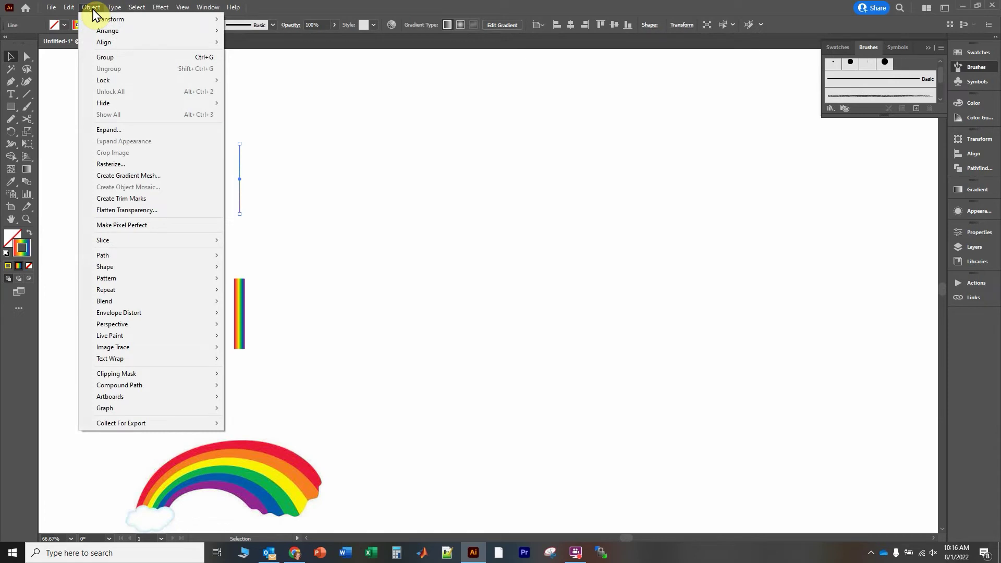
pyautogui.click(93, 7)
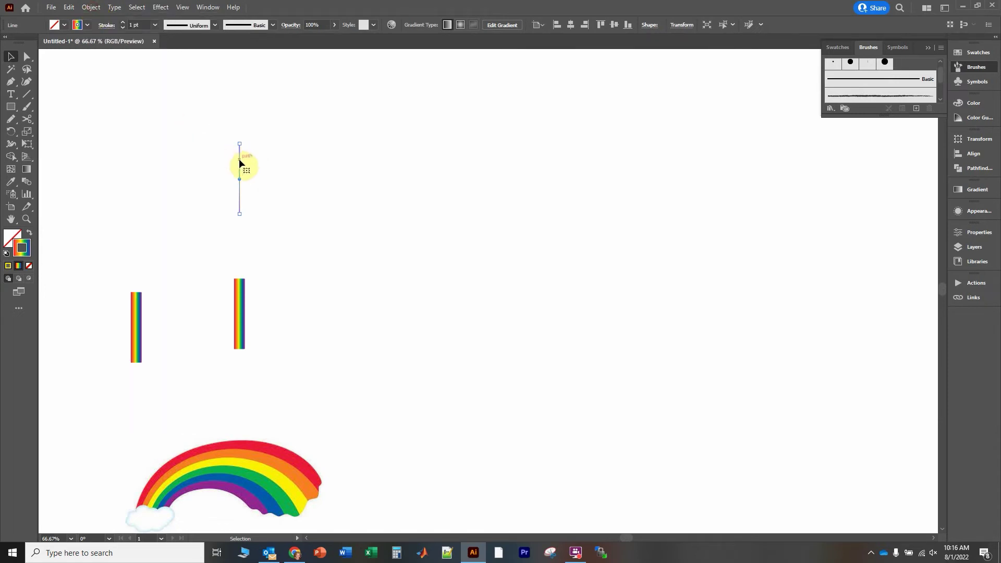
pyautogui.moveTo(240, 163); pyautogui.dragTo(81, 218)
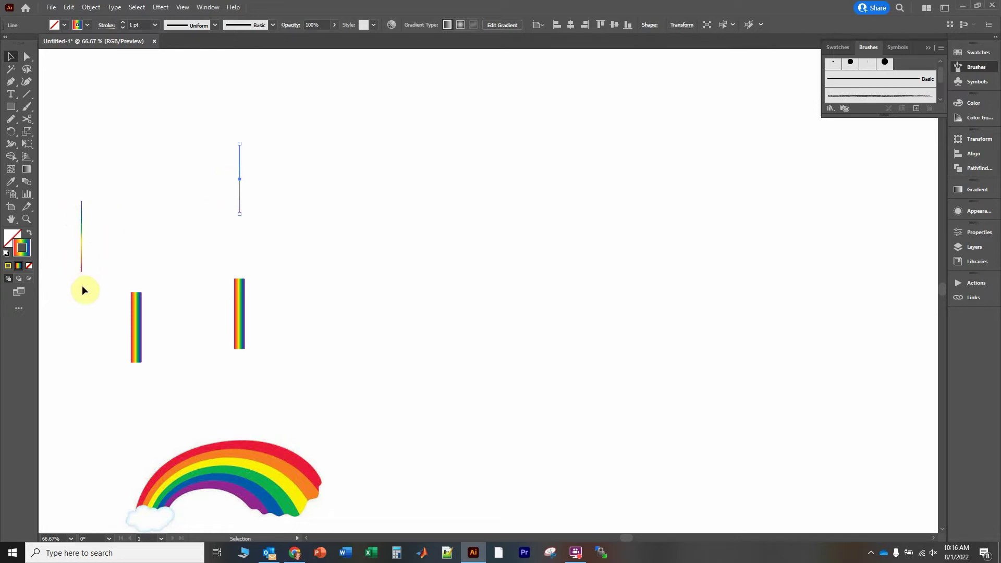
# Step: Rasterize the original 1 pt rainbow line in RGB at High (300 ppi) with a transparent background
pyautogui.click(90, 8)
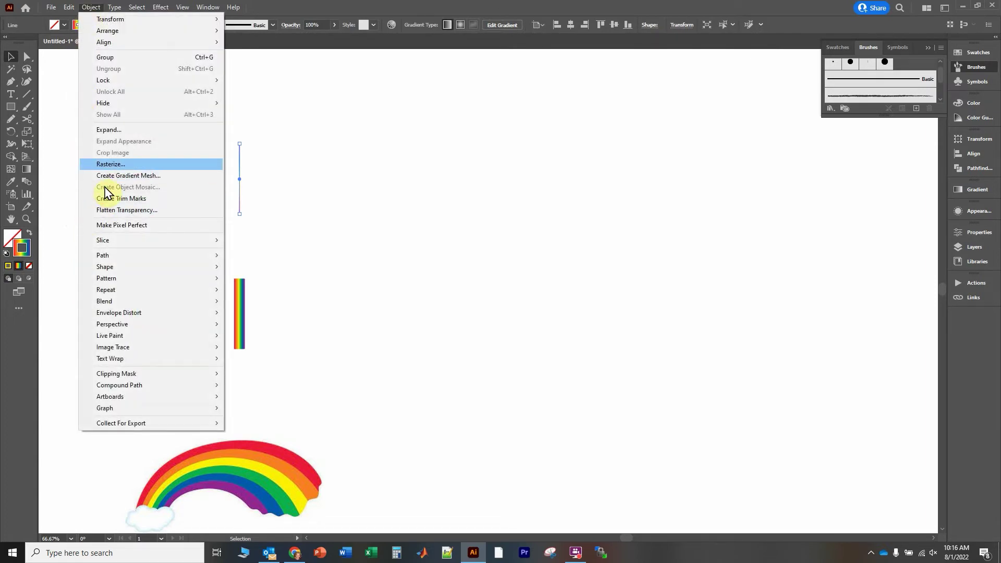
pyautogui.click(109, 165)
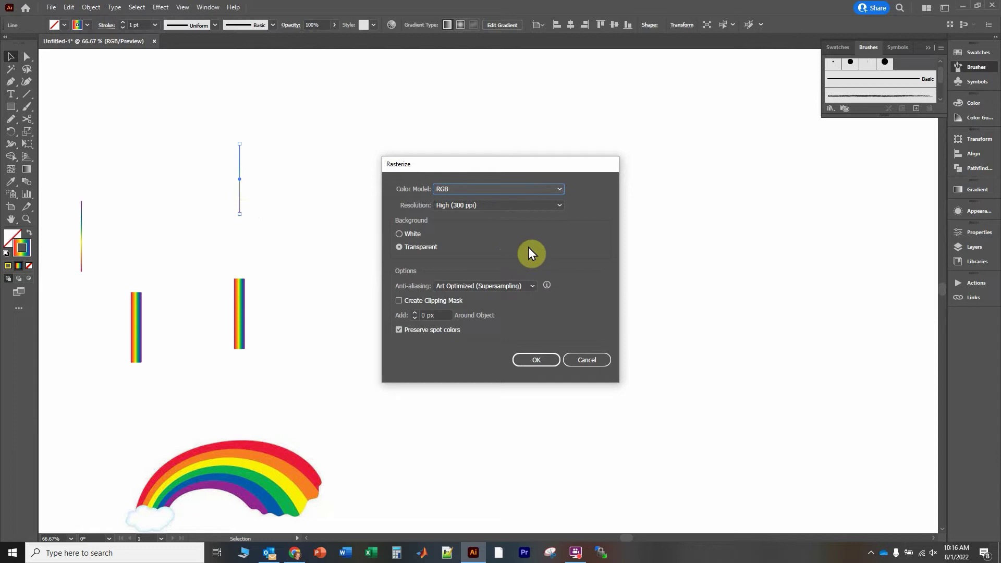
pyautogui.click(535, 360)
pyautogui.click(533, 360)
# Step: Create a new Art Brush from the rasterized rainbow line with its direction pointing left to right, and deselect everything
pyautogui.moveTo(241, 167)
pyautogui.mouseDown()
pyautogui.moveTo(910, 55)
pyautogui.moveTo(918, 67)
pyautogui.mouseUp()
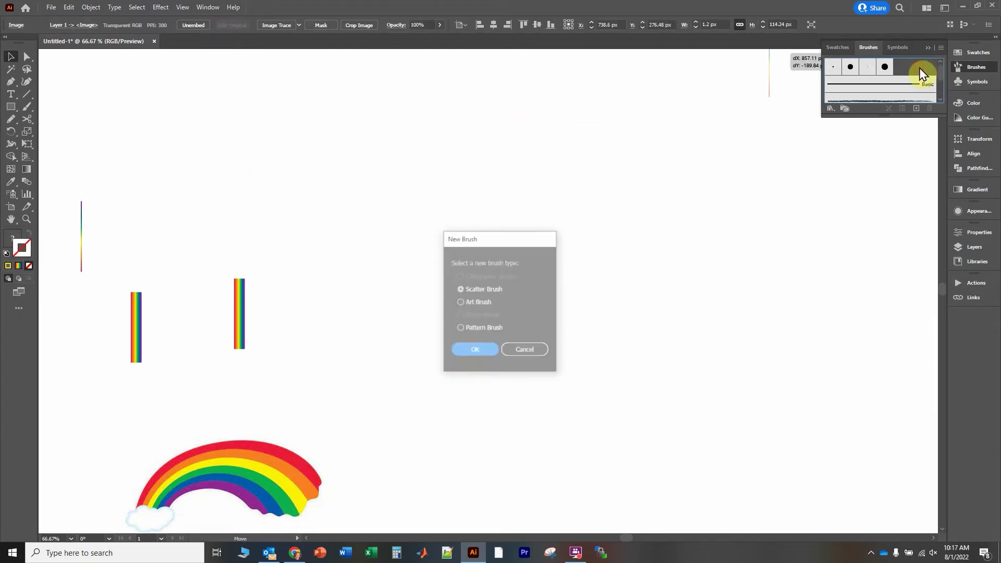
pyautogui.click(483, 301)
pyautogui.click(475, 350)
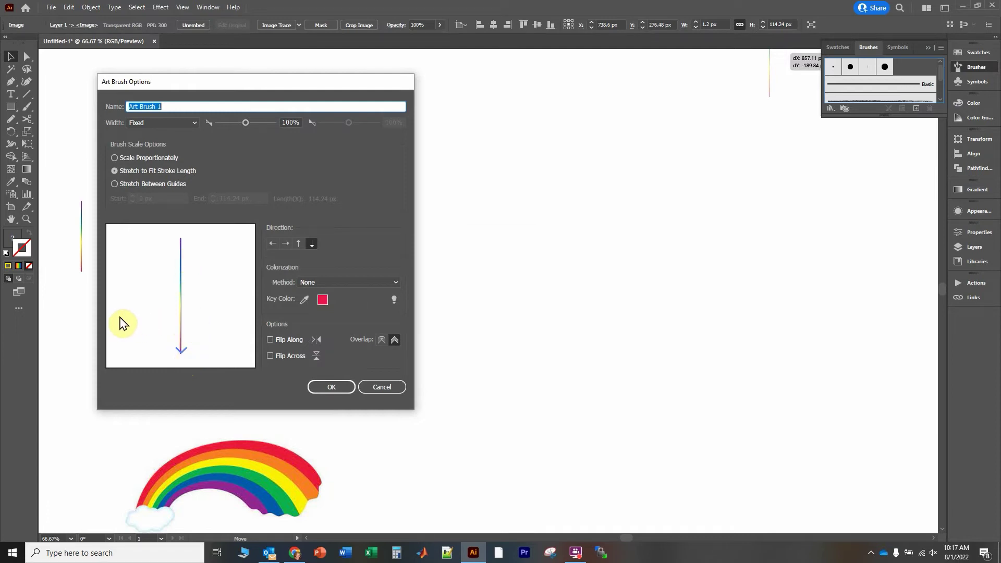
pyautogui.click(282, 243)
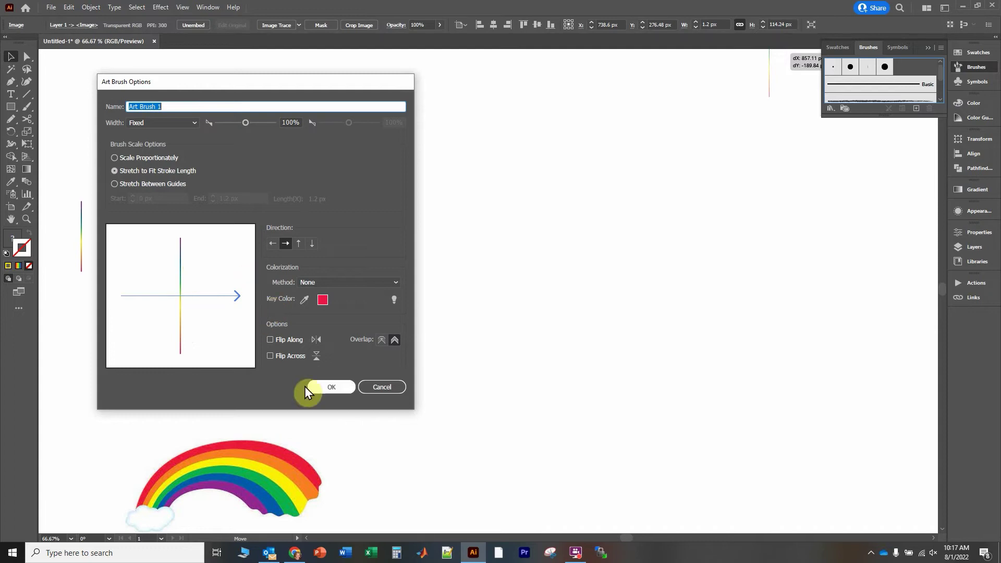
pyautogui.press('Return')
pyautogui.click(368, 251)
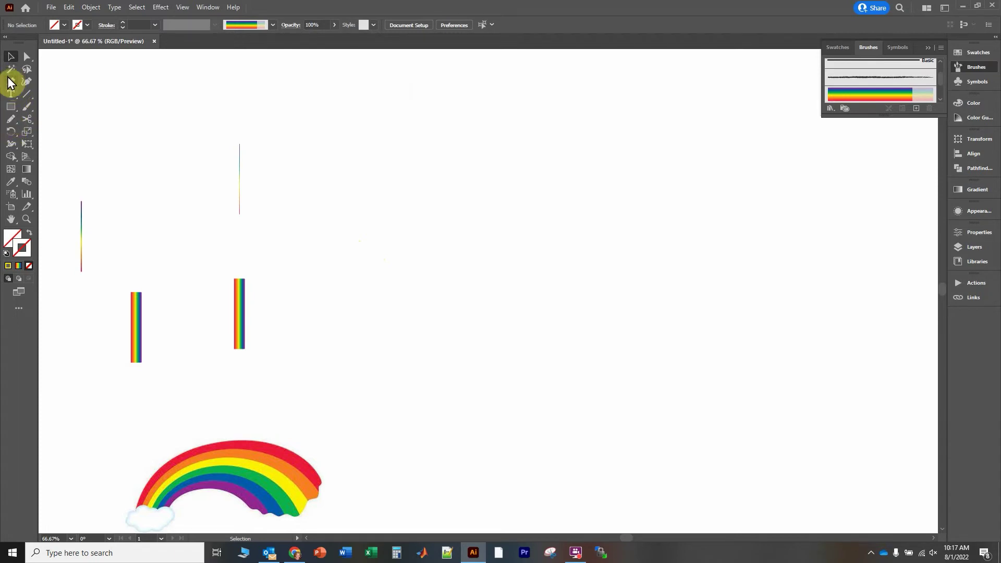
pyautogui.click(13, 122)
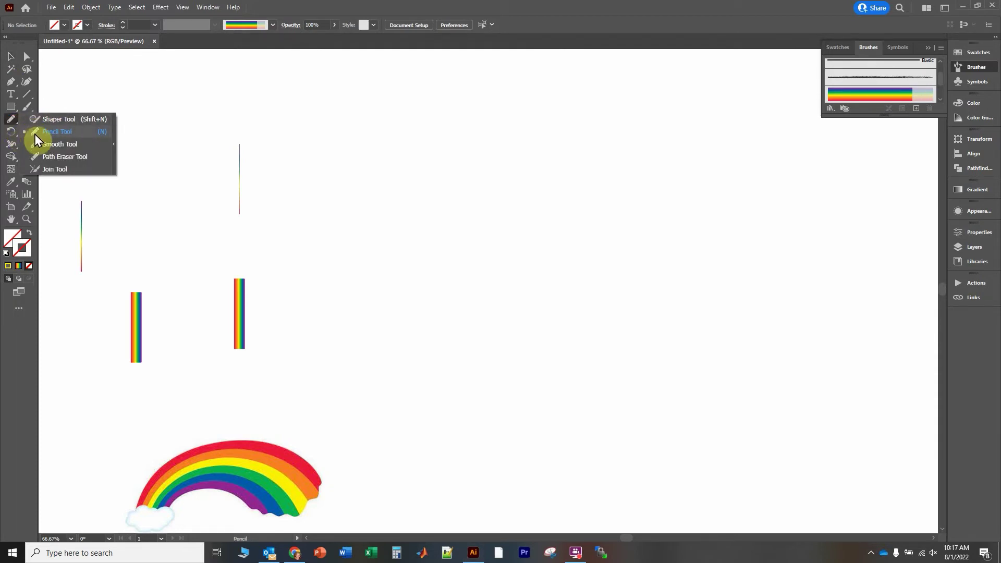
pyautogui.click(43, 119)
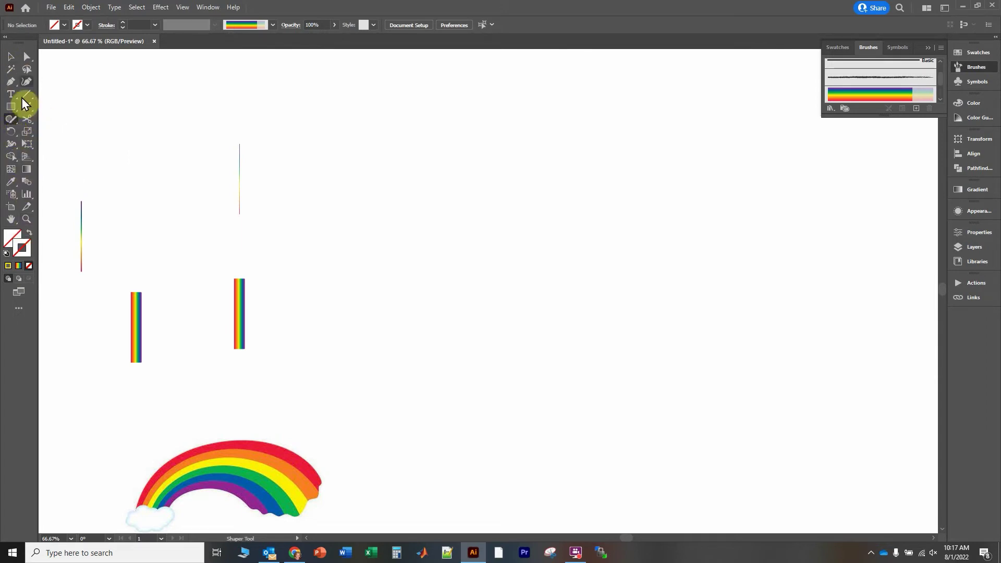
pyautogui.click(203, 8)
pyautogui.moveTo(250, 97)
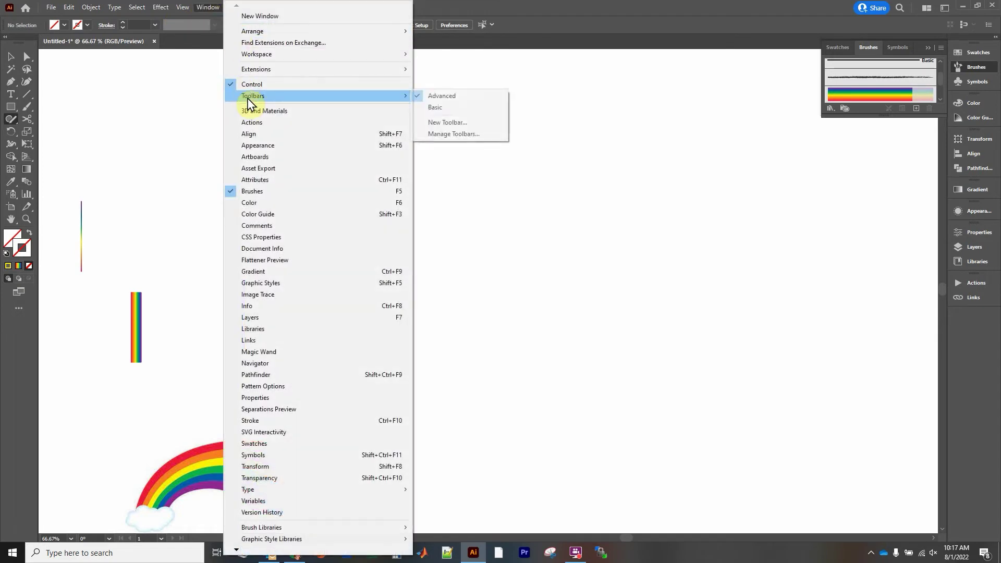
pyautogui.click(484, 13)
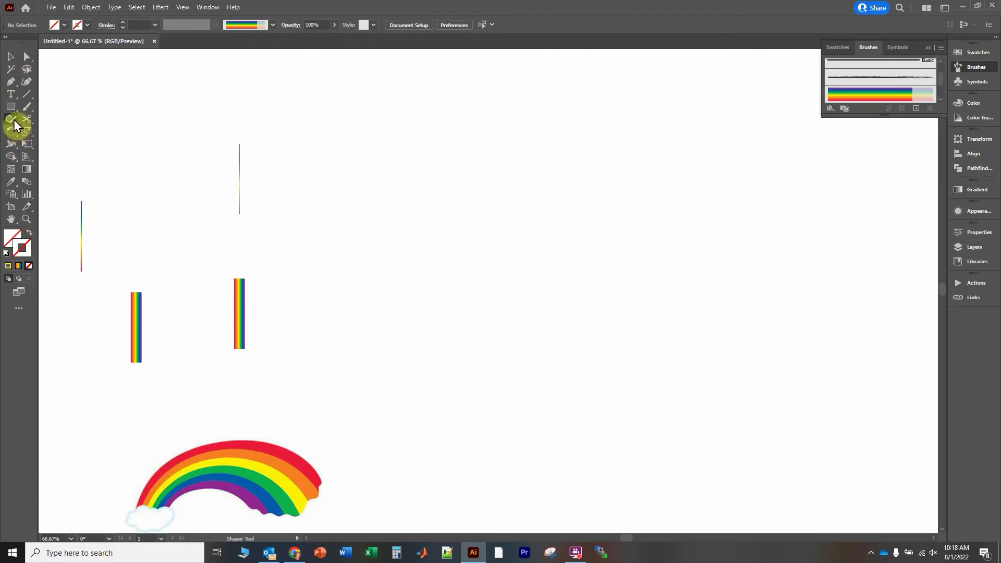
# Step: Draw freehand curves with the Pencil tool to the right of the lines and try the rainbow art brush on them
pyautogui.moveTo(13, 120); pyautogui.dragTo(86, 132)
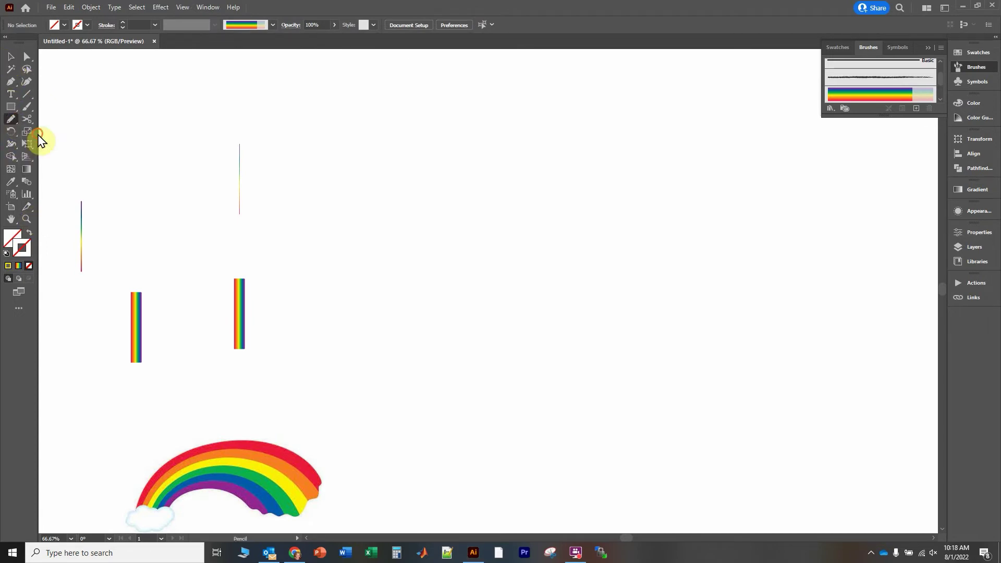
pyautogui.moveTo(311, 318)
pyautogui.mouseDown()
pyautogui.moveTo(509, 145)
pyautogui.moveTo(739, 212)
pyautogui.mouseUp()
pyautogui.moveTo(711, 144); pyautogui.dragTo(875, 403)
pyautogui.click(843, 98)
pyautogui.click(855, 97)
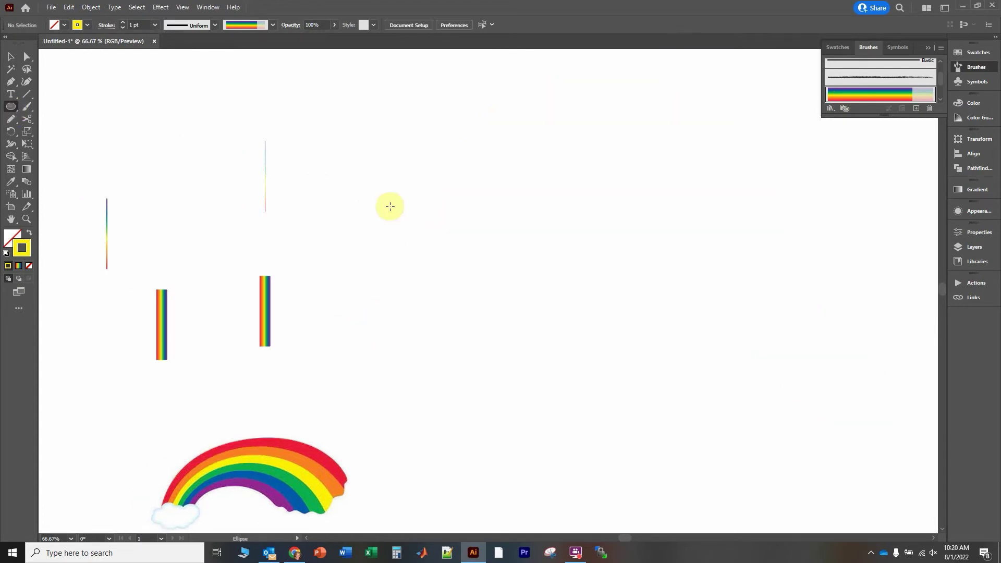
# Step: Draw a circle about 624 px in diameter right of the lines and apply the rainbow art brush to it
pyautogui.moveTo(435, 161)
pyautogui.mouseDown()
pyautogui.moveTo(835, 491)
pyautogui.moveTo(822, 471)
pyautogui.mouseUp()
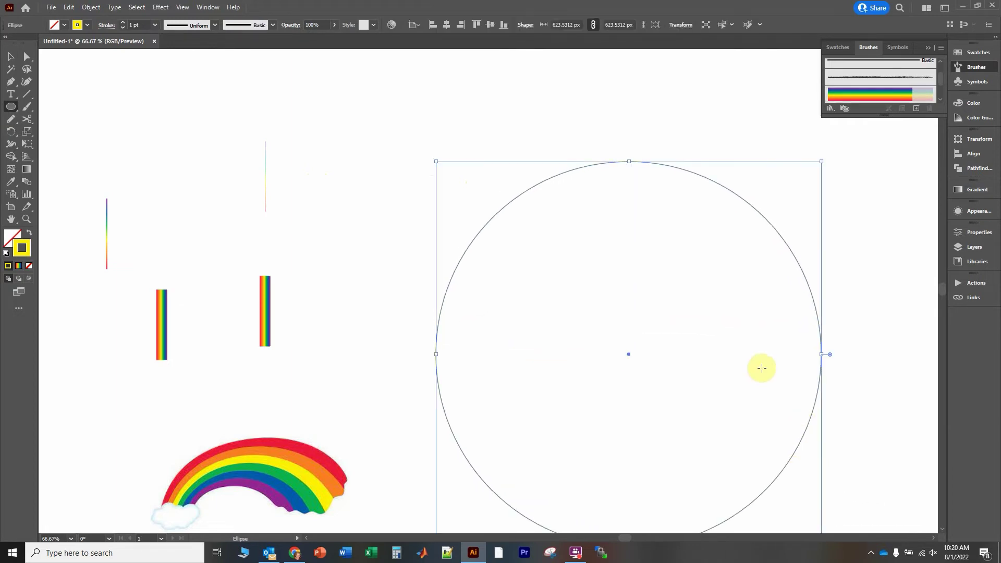
pyautogui.click(869, 97)
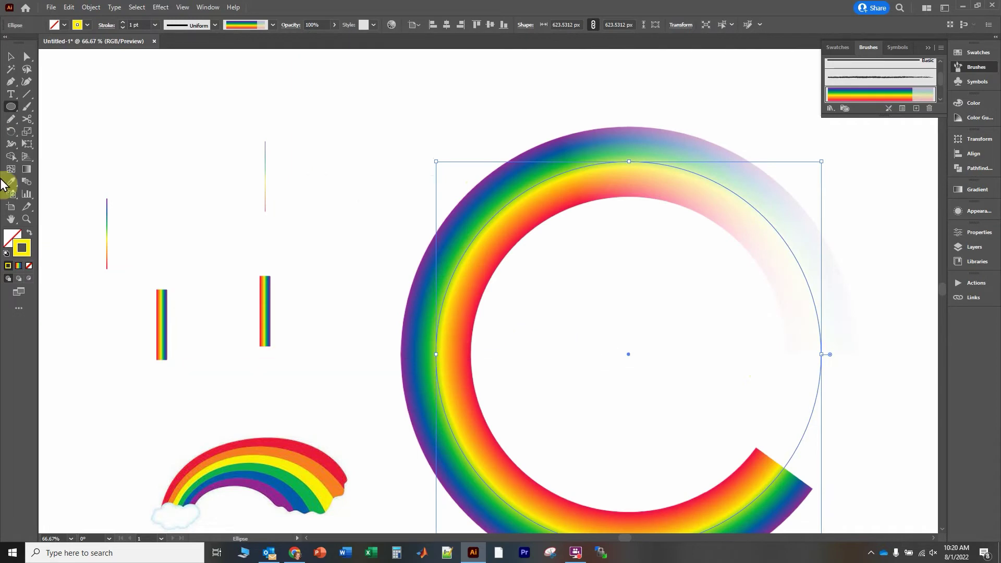
# Step: Split the rainbow circle at its left and right anchor points with Scissors and delete the lower half
pyautogui.click(27, 119)
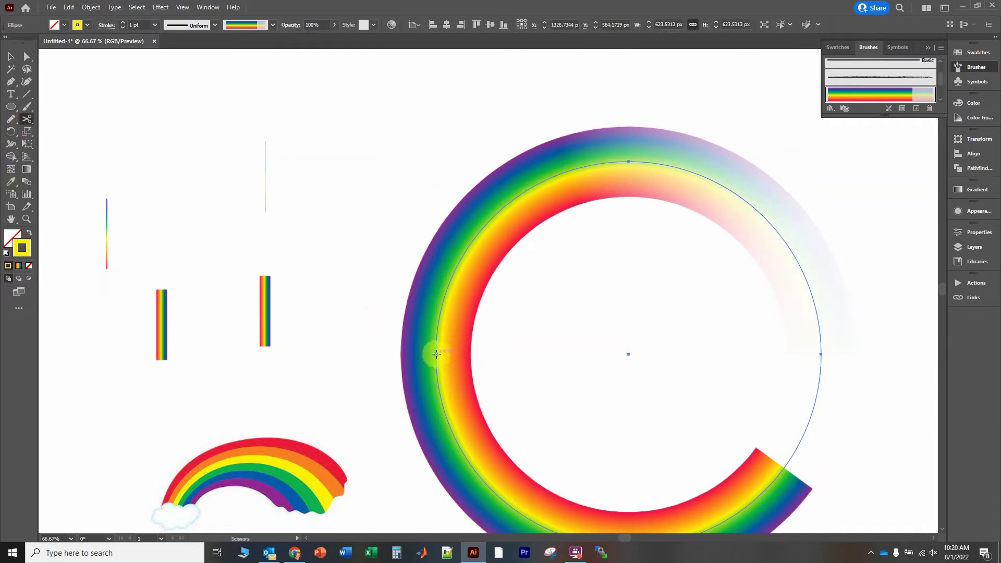
pyautogui.click(436, 354)
pyautogui.click(821, 354)
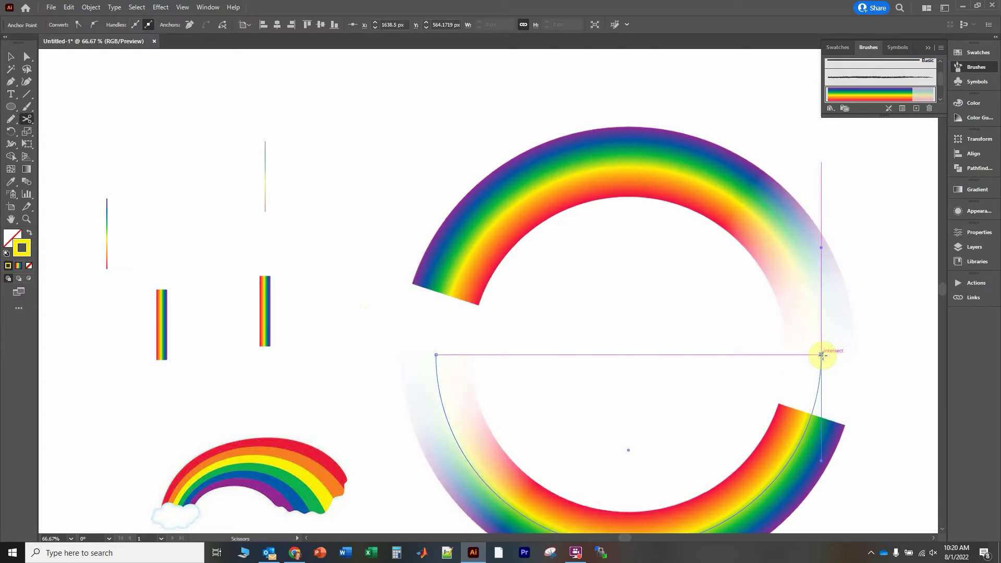
pyautogui.click(11, 56)
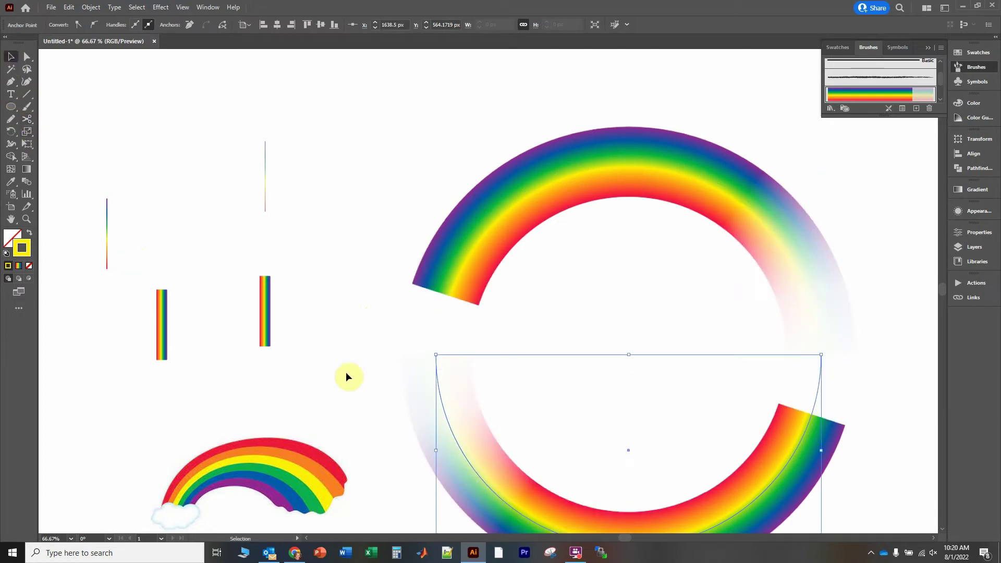
pyautogui.press('Delete')
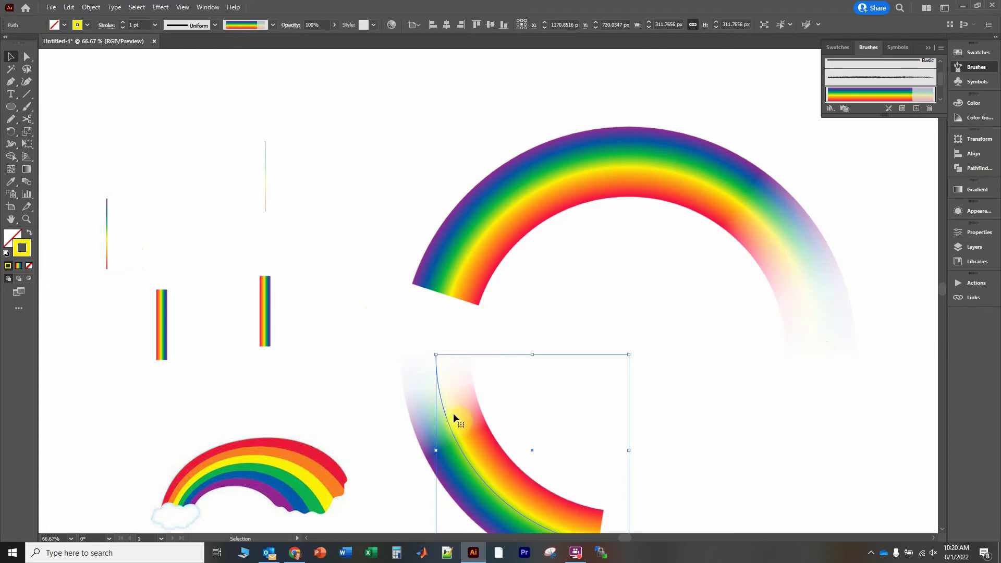
pyautogui.press('Delete')
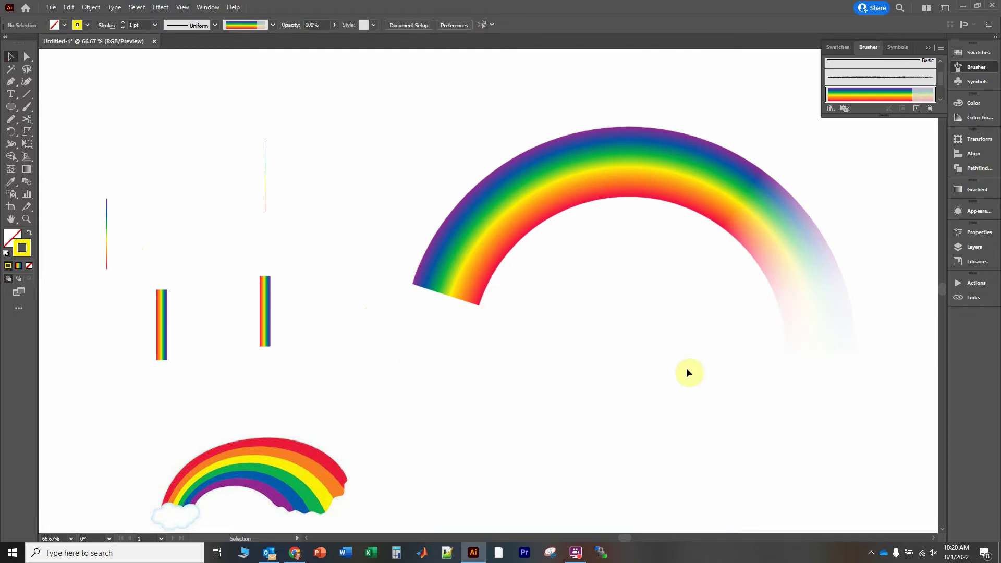
pyautogui.click(513, 218)
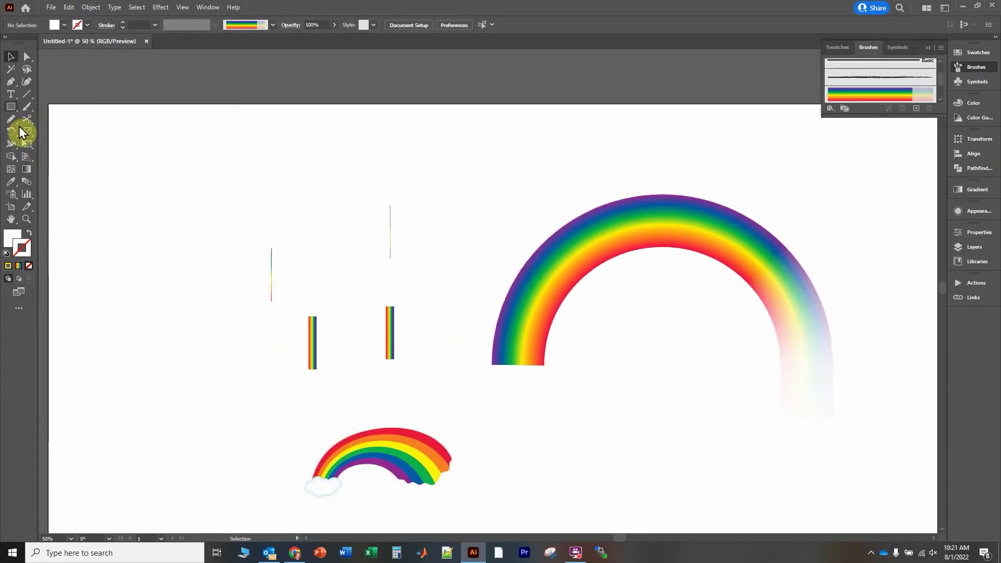
# Step: Draw a rectangle about 820 × 404 px over the rainbow arch above its ends, with a black stroke and no fill
pyautogui.moveTo(476, 165)
pyautogui.mouseDown()
pyautogui.moveTo(855, 364)
pyautogui.moveTo(855, 354)
pyautogui.mouseUp()
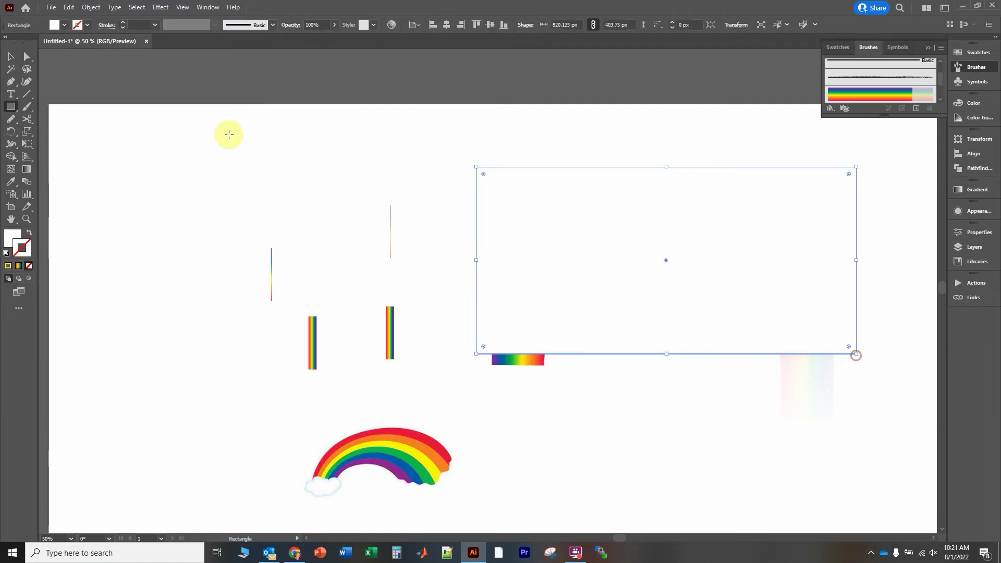
pyautogui.click(78, 24)
pyautogui.click(28, 43)
pyautogui.click(54, 24)
pyautogui.click(54, 25)
pyautogui.click(8, 42)
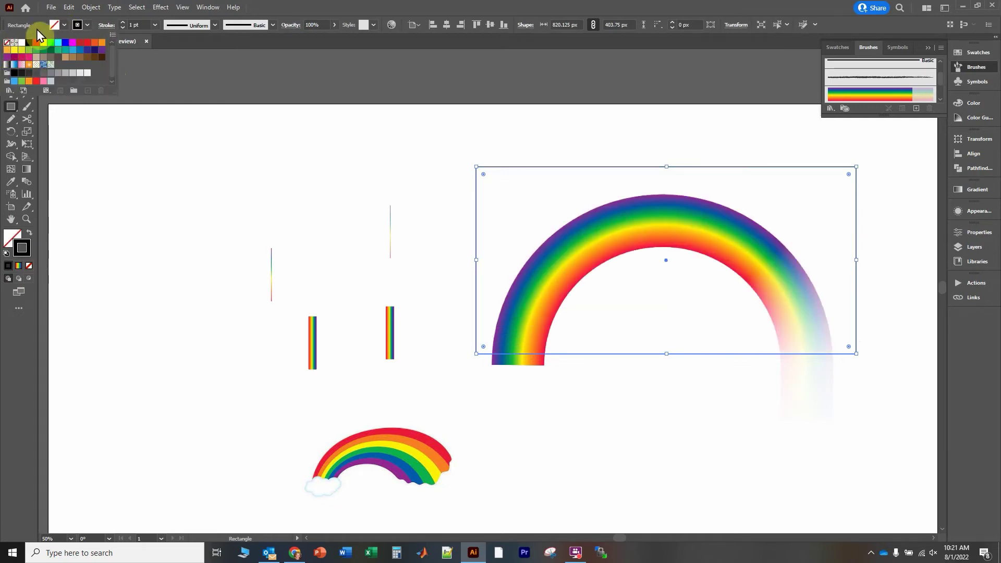
pyautogui.click(11, 56)
pyautogui.click(324, 153)
# Step: Make a clipping mask from the rectangle and the rainbow arch to trim both ends level
pyautogui.moveTo(451, 130); pyautogui.dragTo(899, 412)
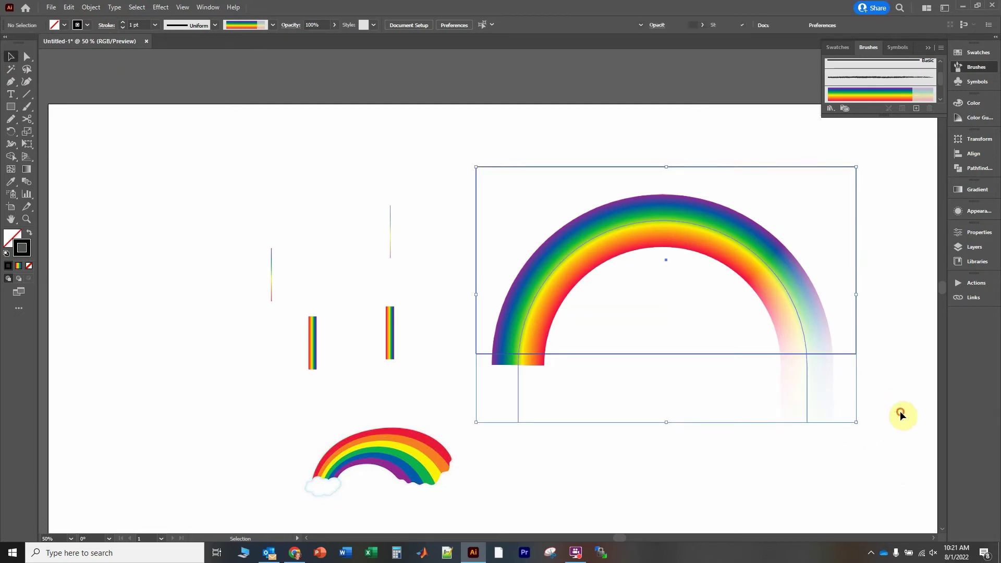
pyautogui.rightClick(564, 167)
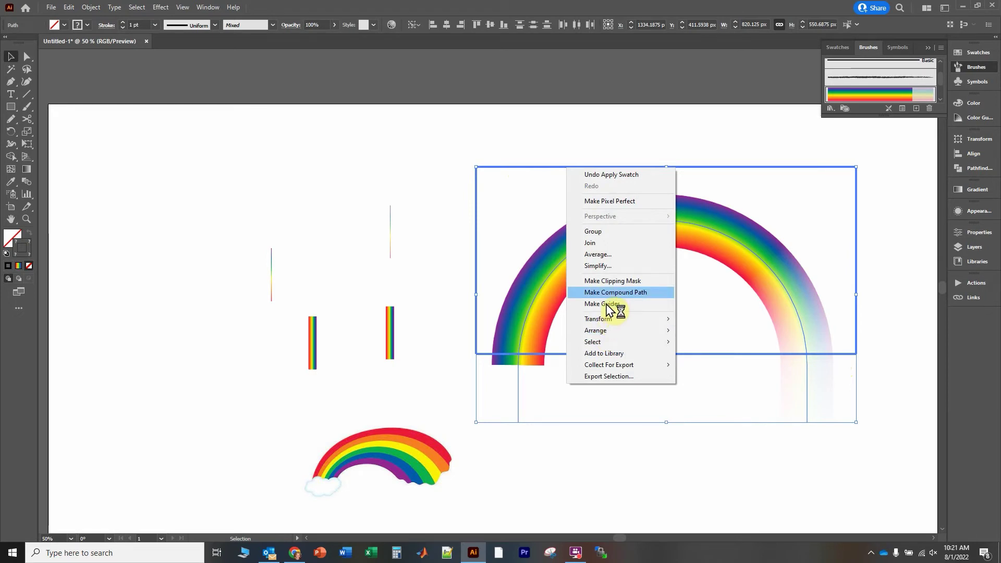
pyautogui.click(611, 281)
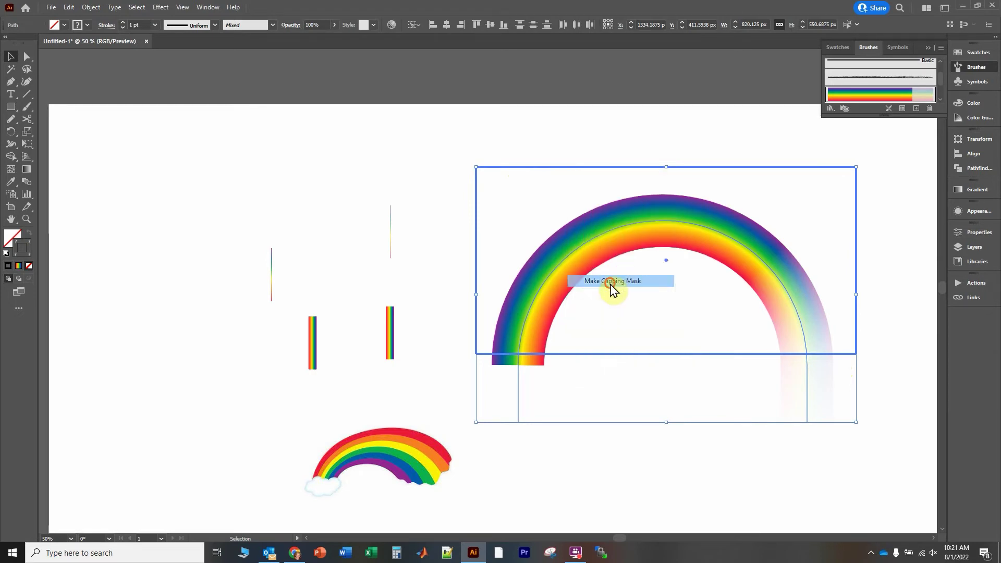
pyautogui.click(684, 449)
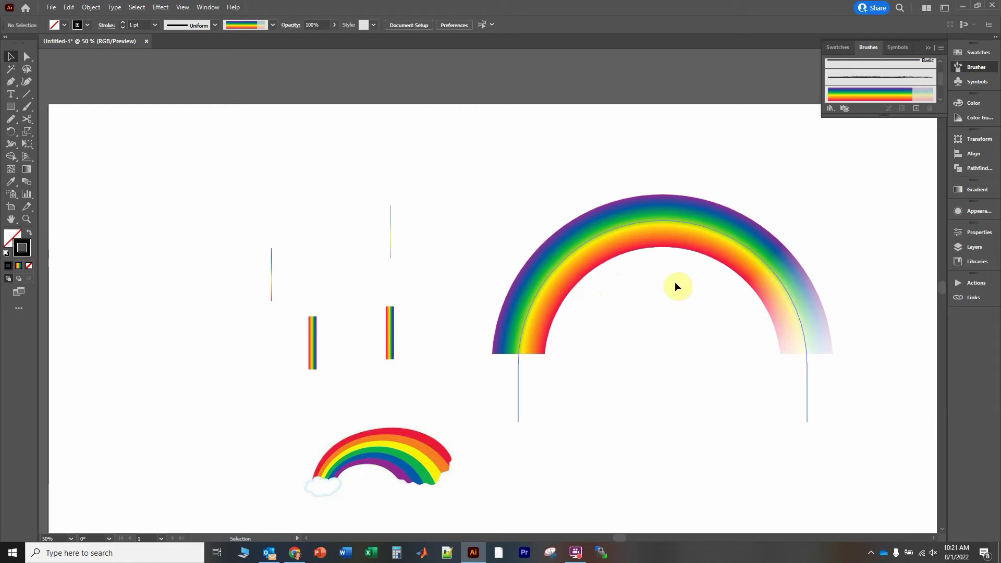
# Step: Set the clipped rainbow arch's opacity to 56% and deselect it
pyautogui.click(625, 230)
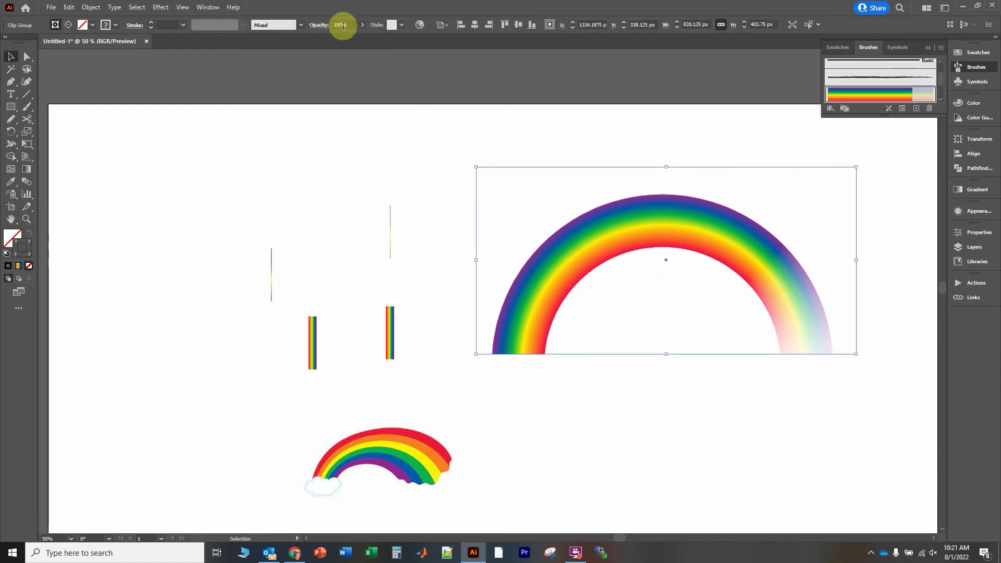
pyautogui.click(362, 29)
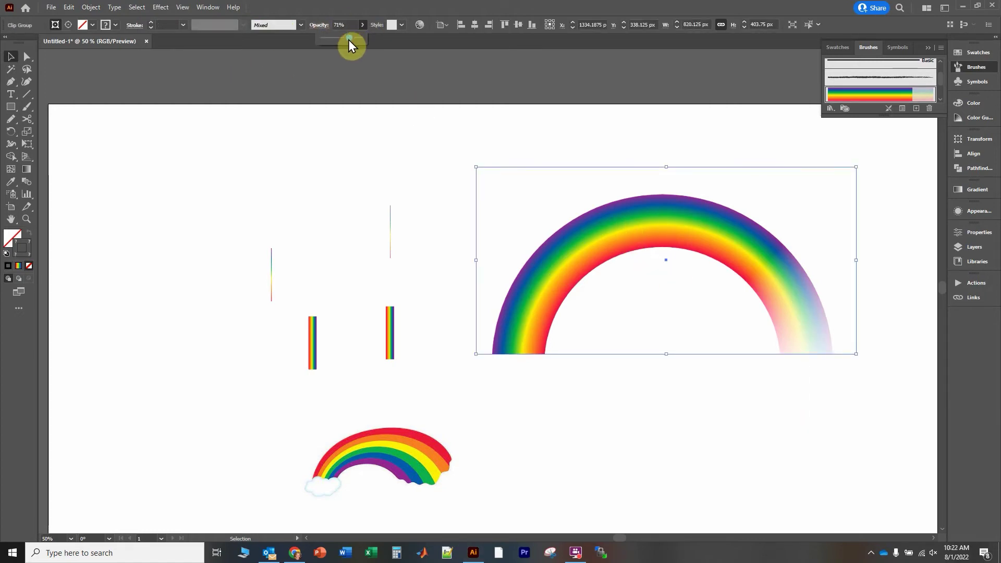
pyautogui.moveTo(348, 39); pyautogui.dragTo(341, 40)
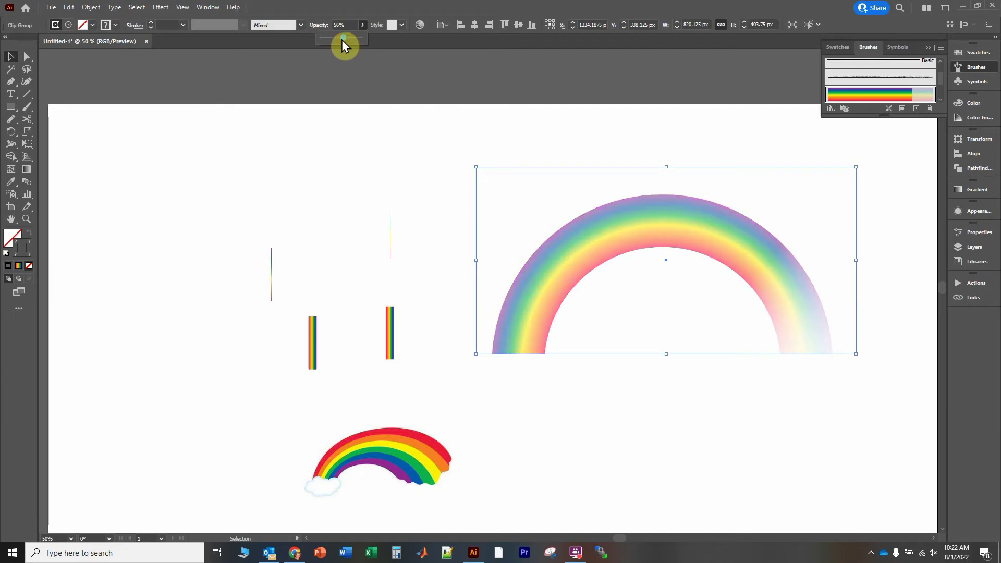
pyautogui.click(411, 122)
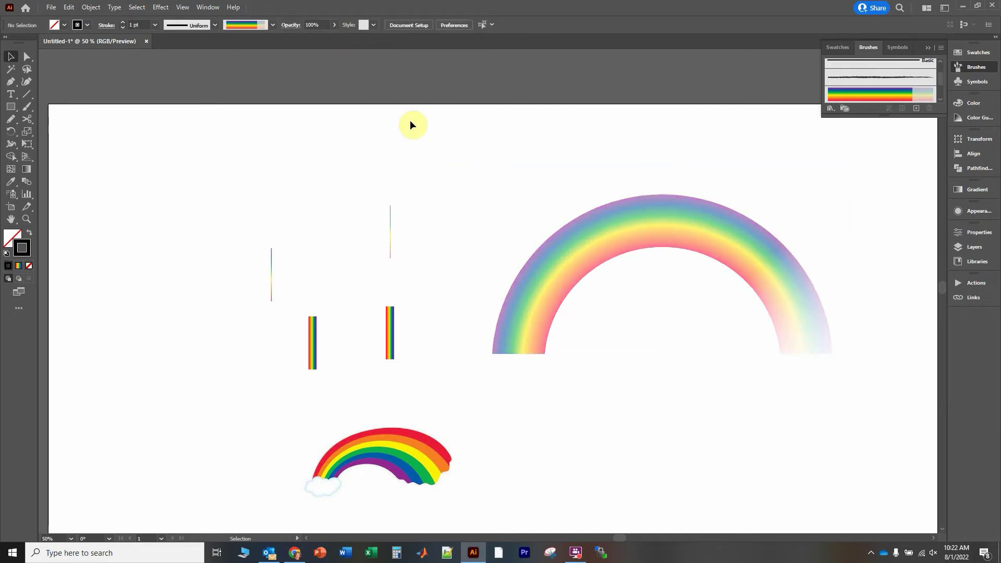
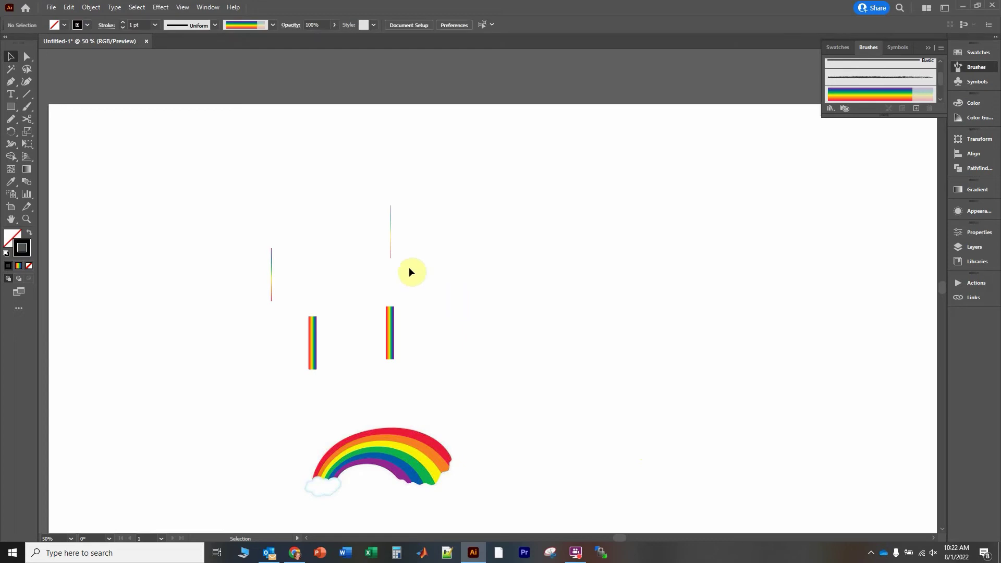
# Step: Shift the color stops of the leftmost rainbow line's stroke gradient inward, leaving room at both ends for fades
pyautogui.click(271, 286)
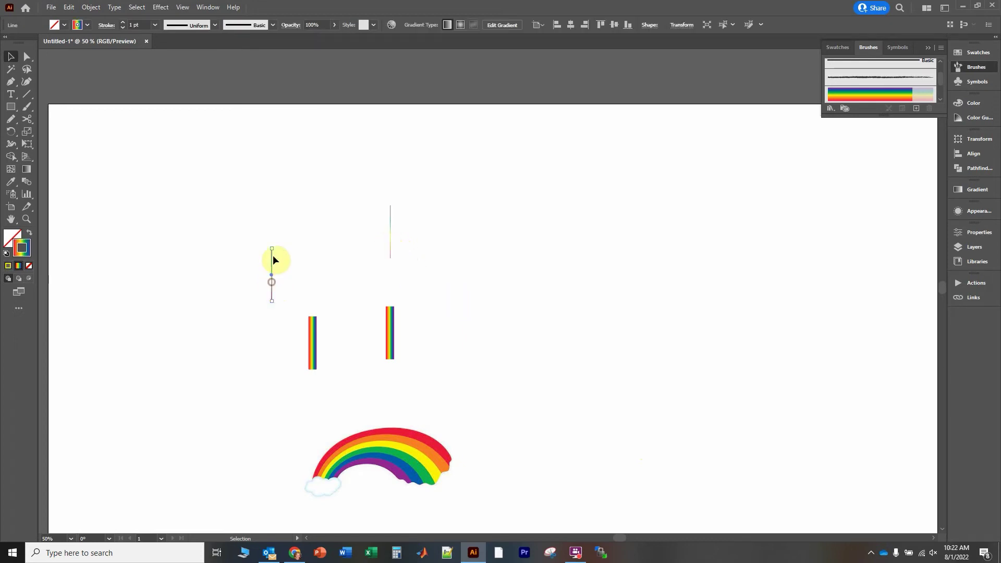
pyautogui.scroll(1, 264, 290)
pyautogui.scroll(3, 264, 287)
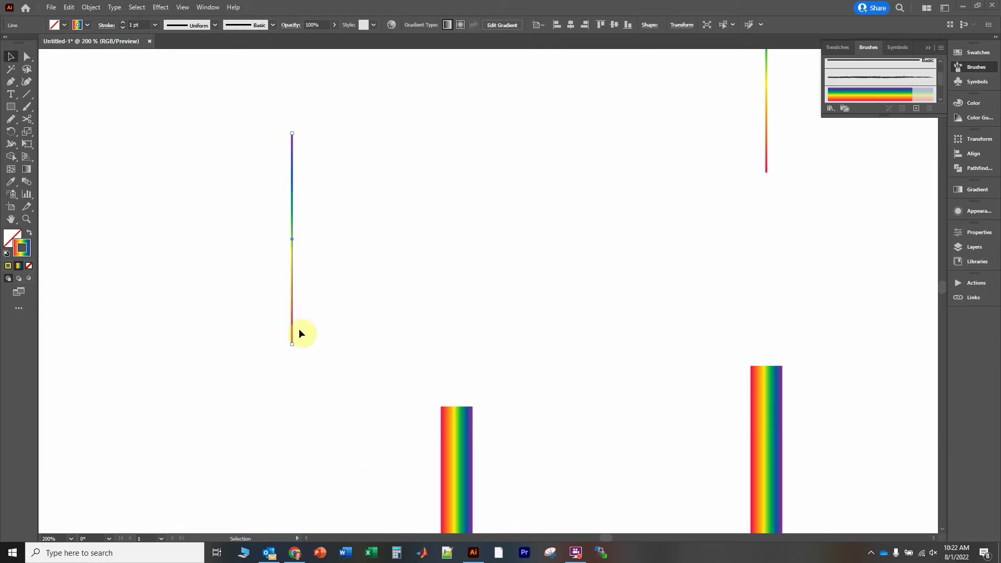
pyautogui.click(965, 189)
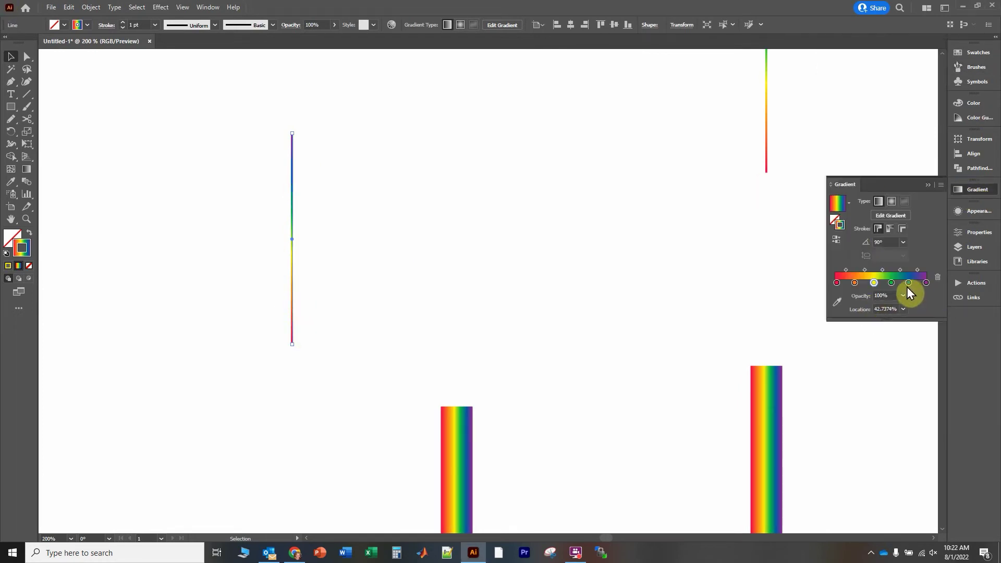
pyautogui.moveTo(854, 283); pyautogui.dragTo(927, 277)
pyautogui.click(890, 283)
# Step: Add a violet stop at the 100% end of the stroke gradient and set its opacity to 0%
pyautogui.click(925, 282)
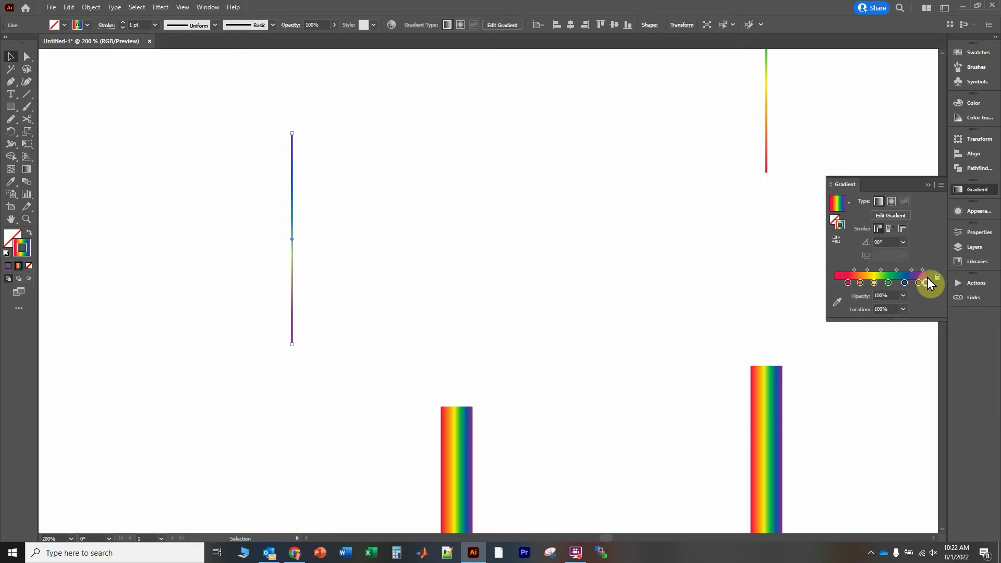
pyautogui.click(903, 296)
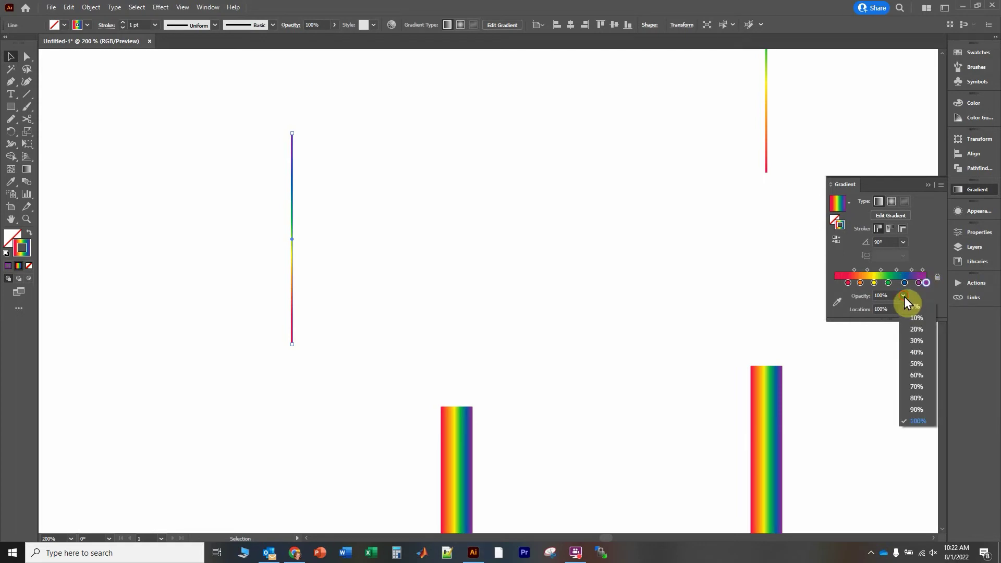
pyautogui.click(922, 317)
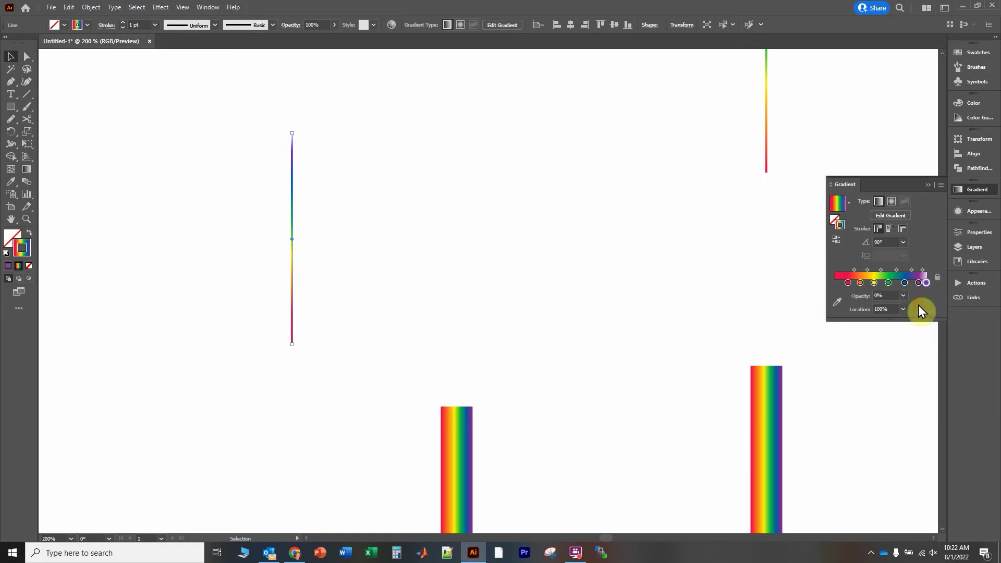
# Step: Add a red stop at location 0% of the stroke gradient, set its opacity to 0%, and deselect the line
pyautogui.click(835, 283)
pyautogui.doubleClick(833, 282)
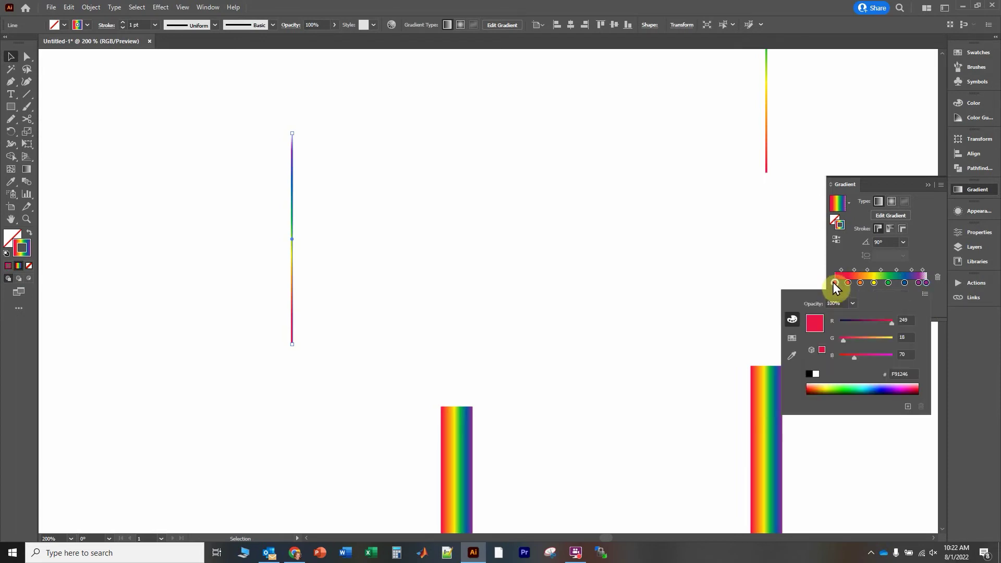
pyautogui.click(834, 267)
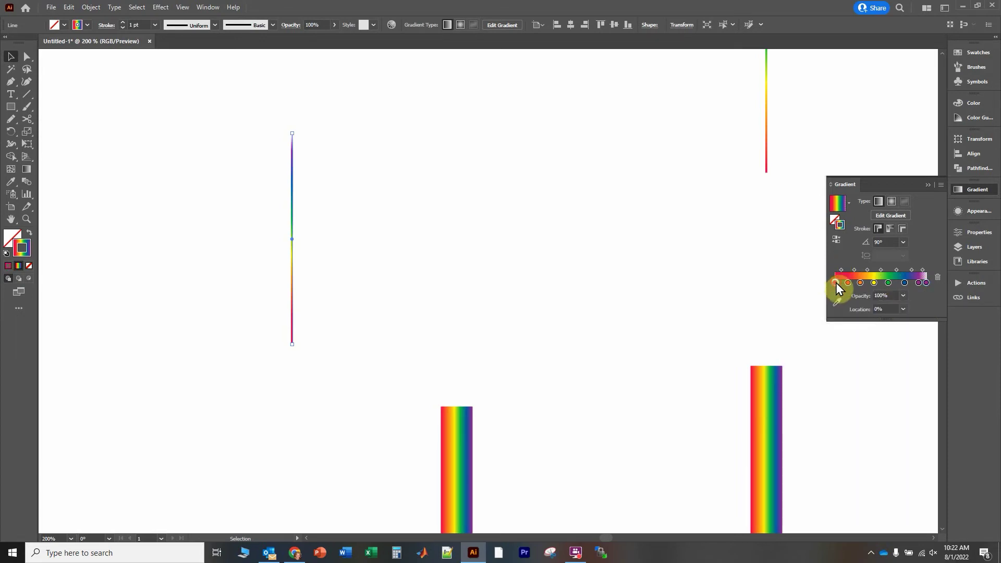
pyautogui.click(902, 294)
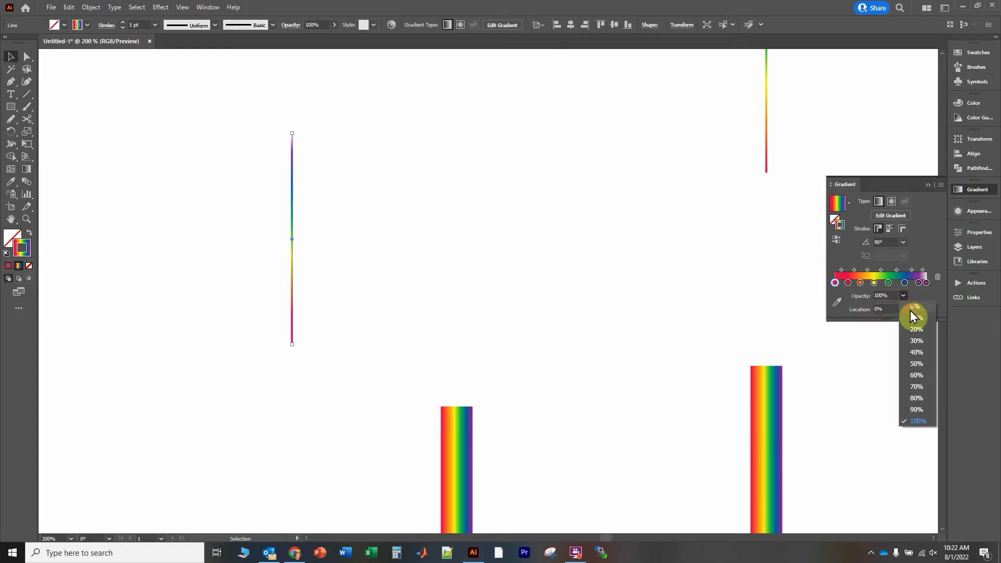
pyautogui.click(909, 313)
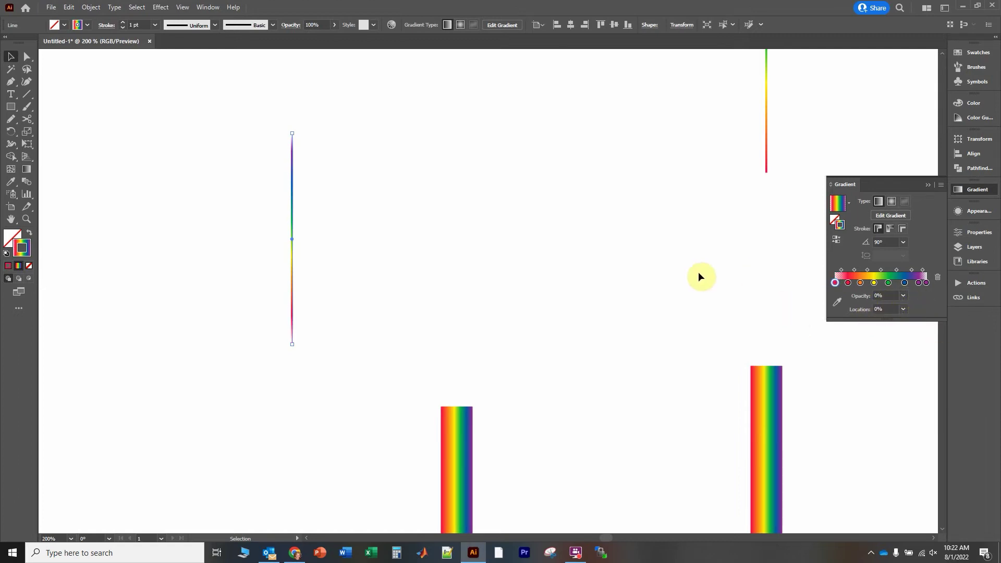
pyautogui.click(539, 250)
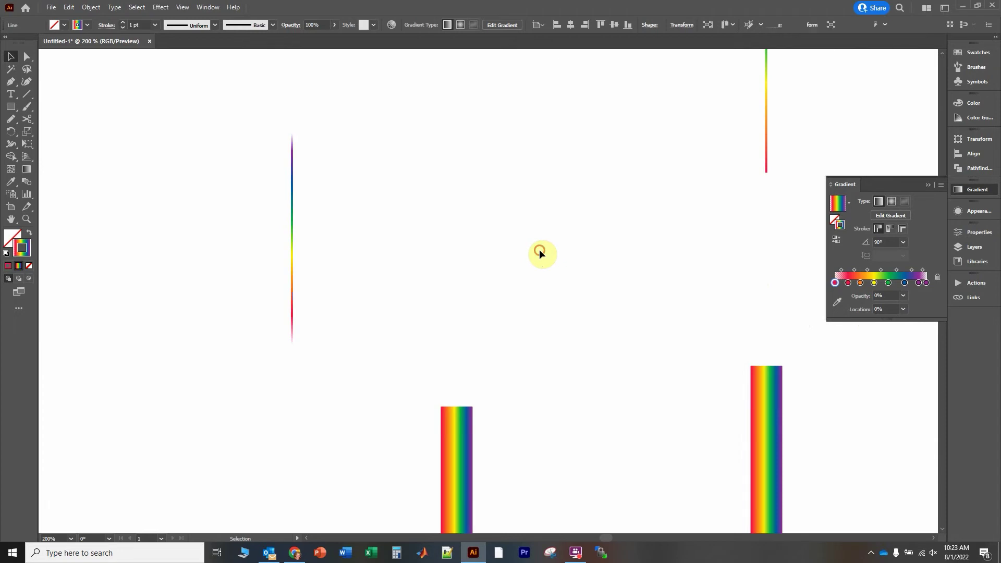
pyautogui.click(927, 185)
# Step: Duplicate the faded rainbow line up and to its right, then delete the old unfaded line beside the copy
pyautogui.click(292, 229)
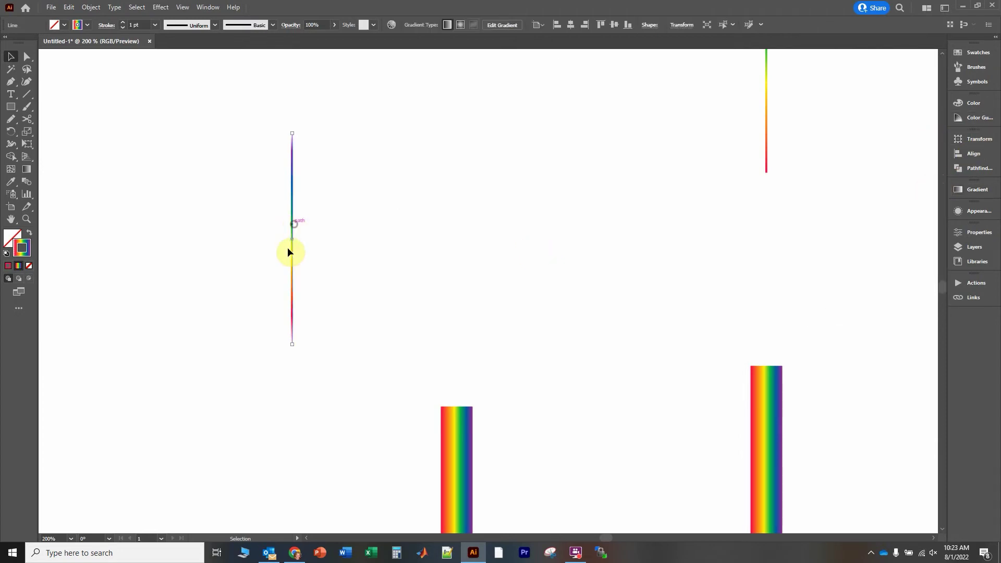
pyautogui.click(333, 309)
pyautogui.scroll(4, 283, 334)
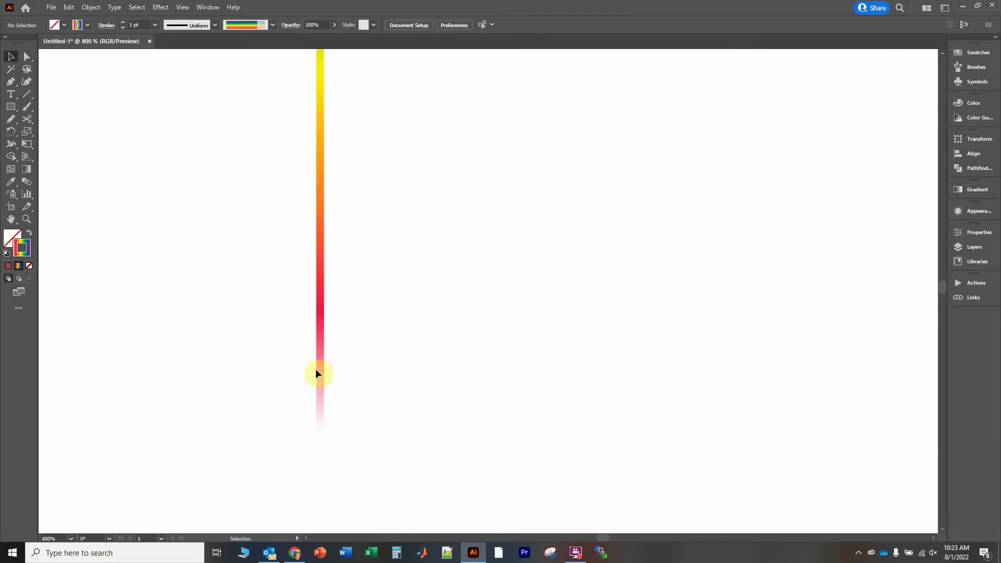
pyautogui.scroll(-6, 329, 429)
pyautogui.moveTo(197, 284)
pyautogui.mouseDown()
pyautogui.moveTo(364, 199)
pyautogui.moveTo(340, 196)
pyautogui.mouseUp()
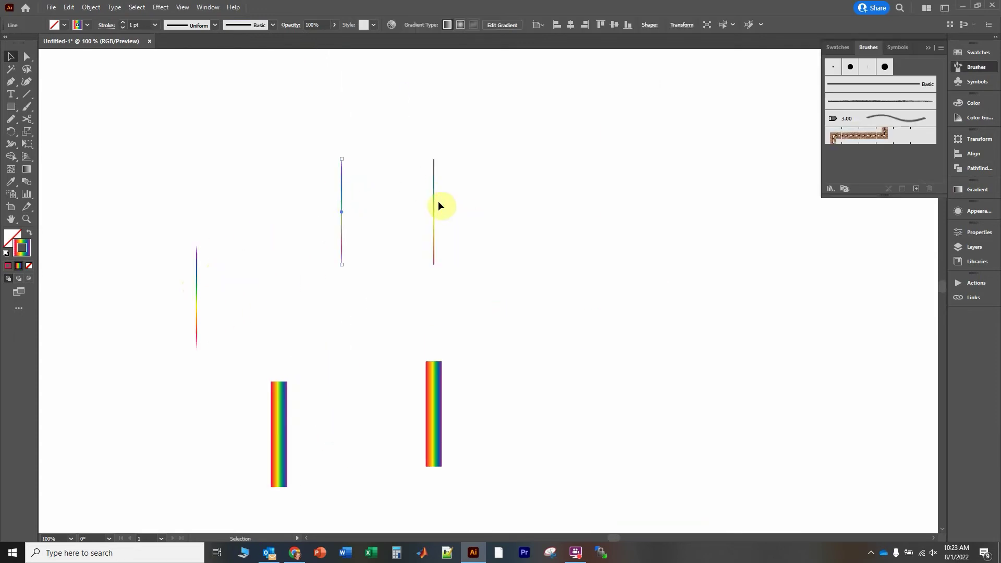
pyautogui.click(436, 201)
pyautogui.press('Delete')
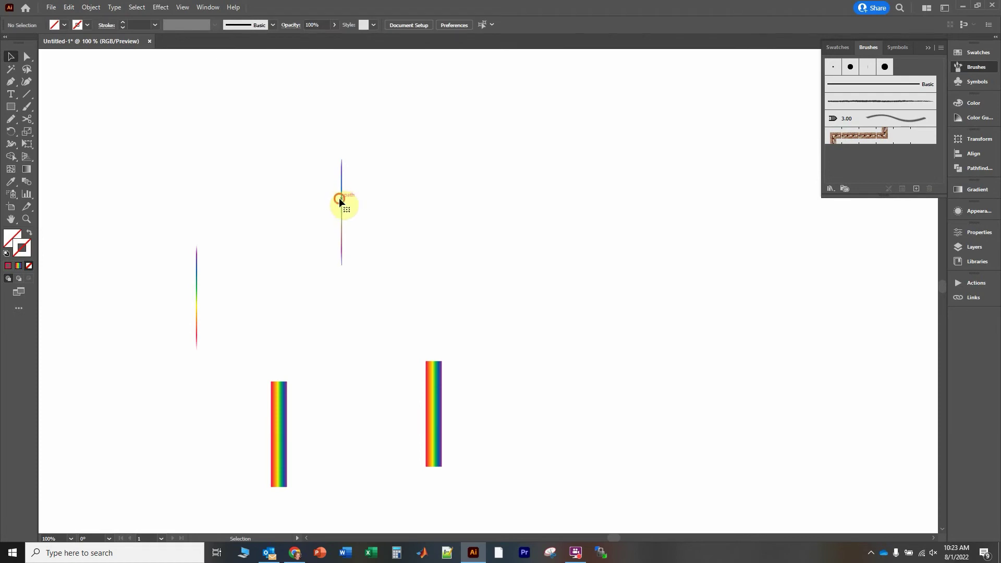
# Step: Rasterize the copied faded line in RGB at High (300 ppi) with a transparent background
pyautogui.click(340, 198)
pyautogui.click(91, 6)
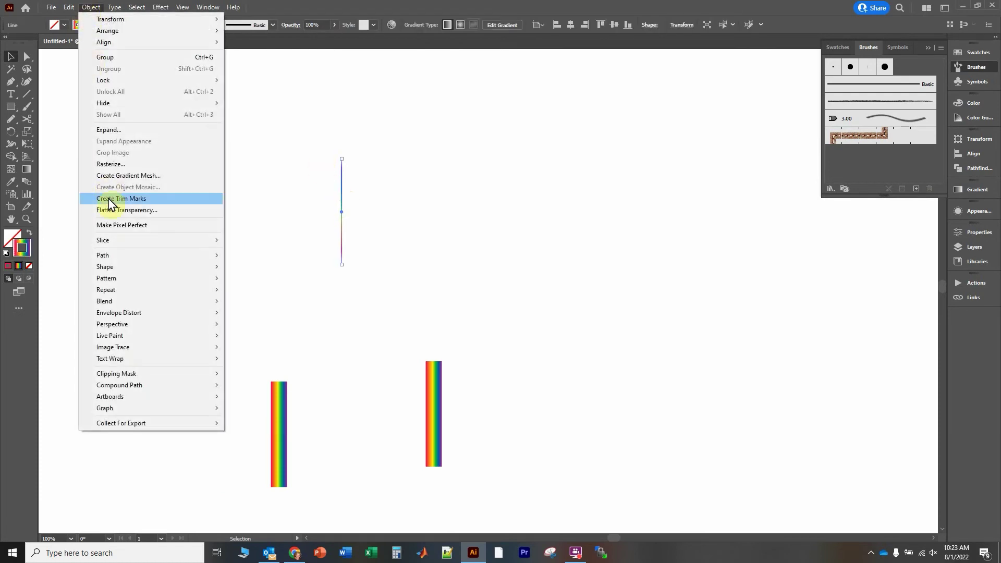
pyautogui.click(116, 164)
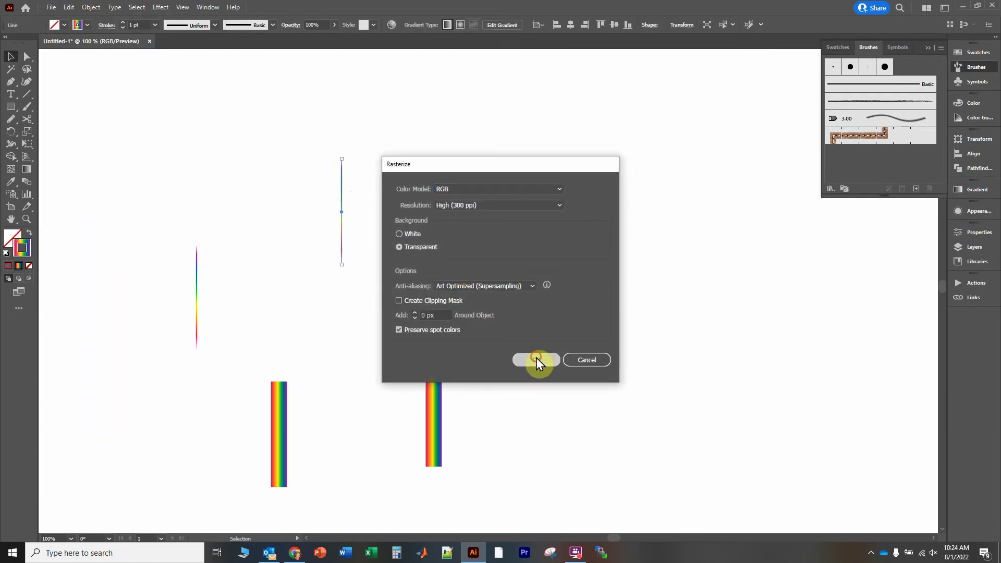
pyautogui.click(536, 358)
# Step: Create an art brush from the rasterized line with a left-to-right direction, stretched to fit stroke length
pyautogui.moveTo(340, 193)
pyautogui.mouseDown()
pyautogui.moveTo(807, 158)
pyautogui.moveTo(868, 184)
pyautogui.mouseUp()
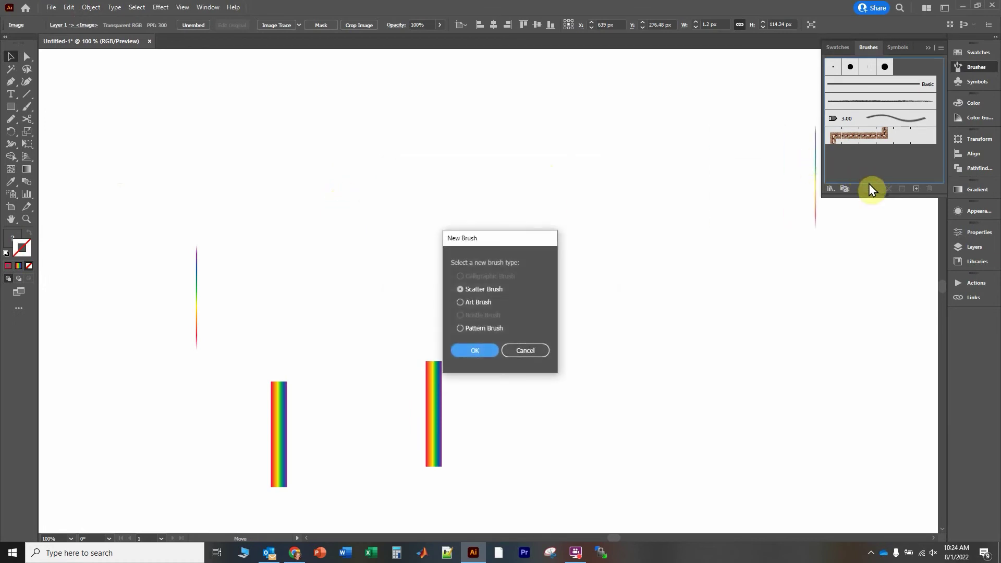
pyautogui.click(472, 304)
pyautogui.click(469, 350)
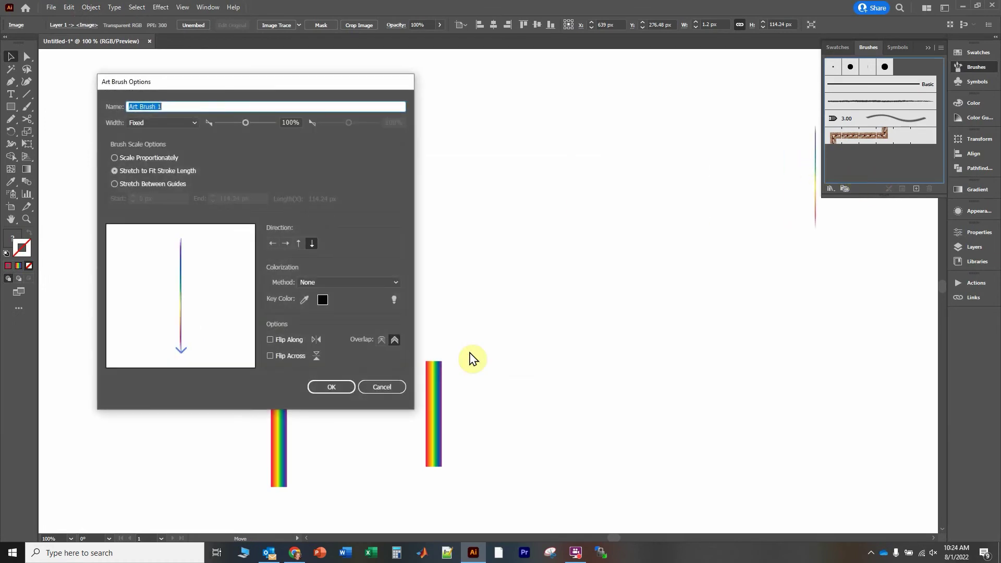
pyautogui.click(286, 243)
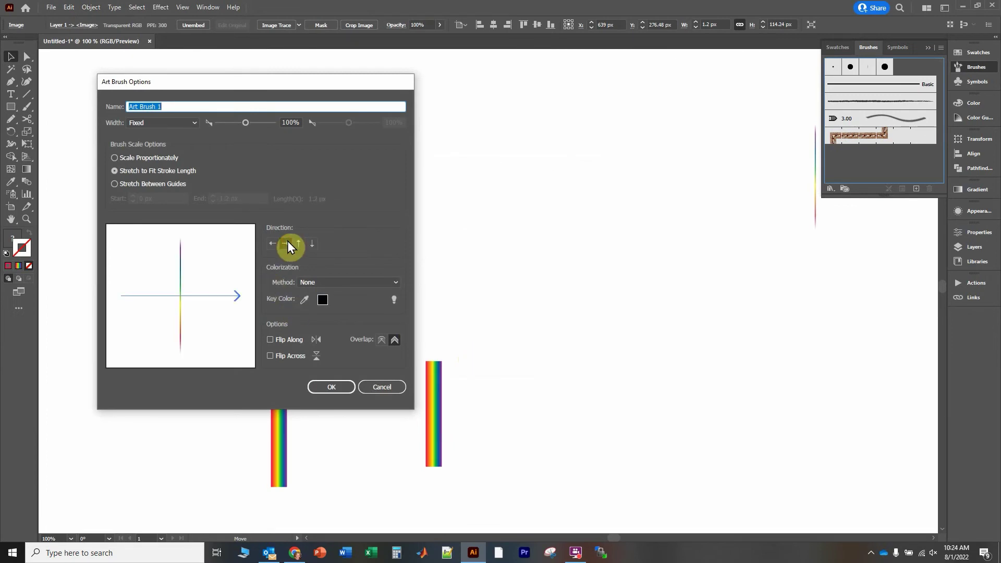
pyautogui.click(330, 390)
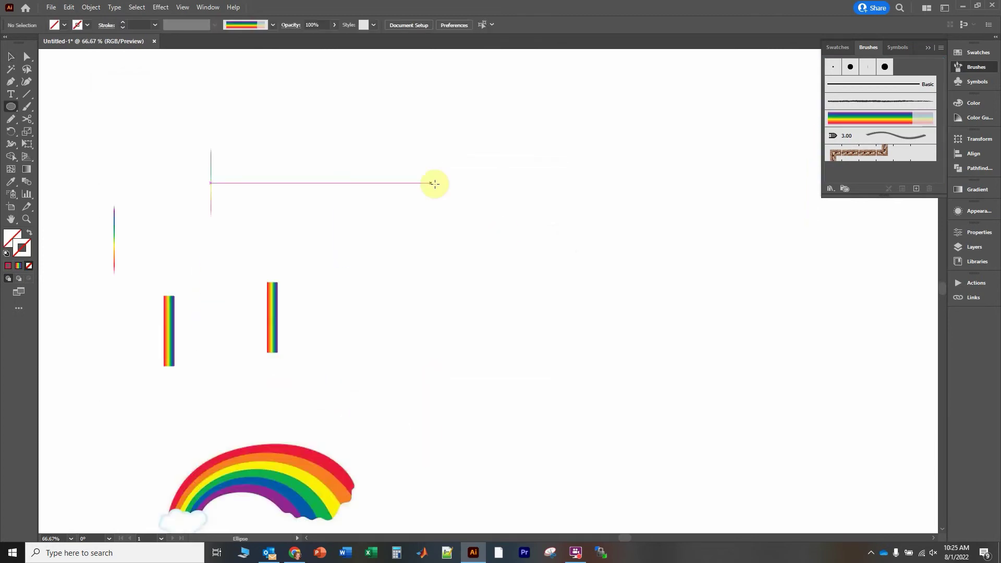
# Step: Draw a circle about 553.5 px wide with the new rainbow brush as its stroke and rotate it 90° clockwise
pyautogui.moveTo(432, 176); pyautogui.dragTo(773, 437)
pyautogui.click(868, 118)
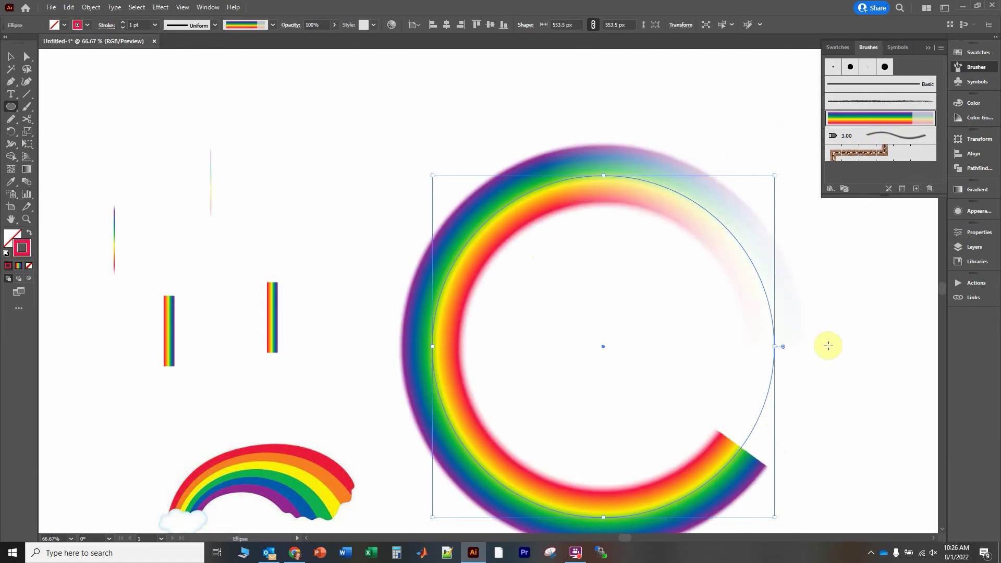
pyautogui.click(11, 55)
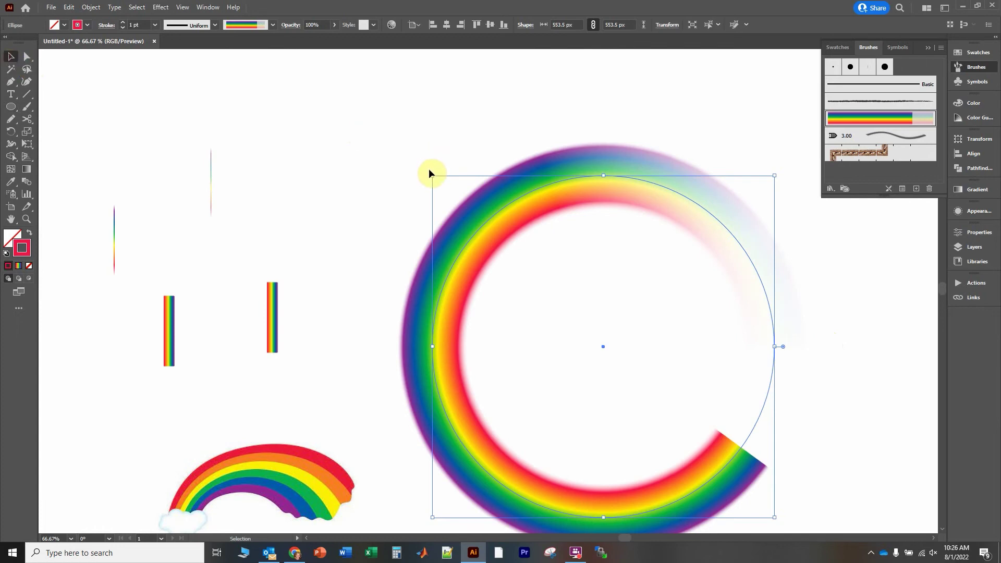
pyautogui.moveTo(429, 172); pyautogui.dragTo(699, 215)
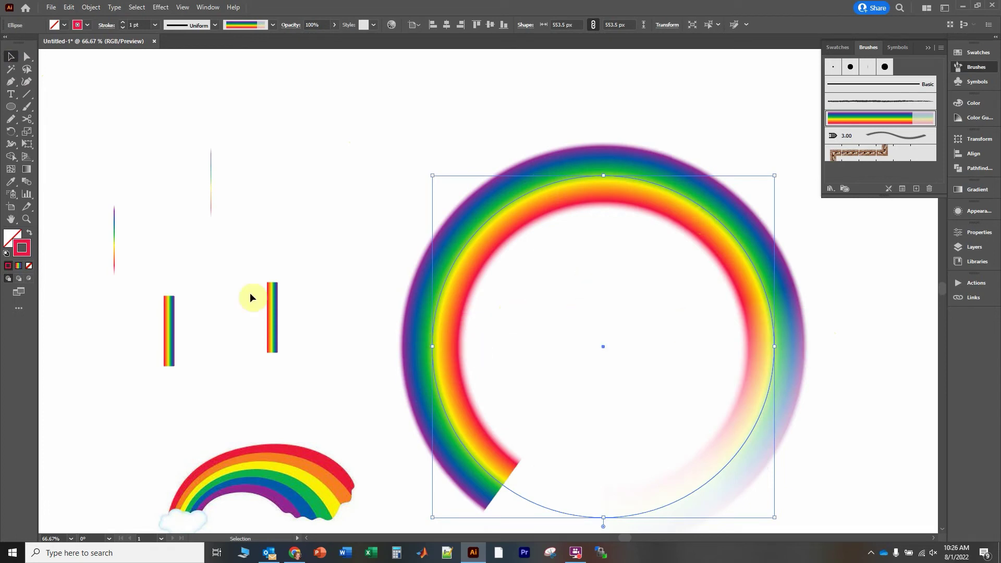
# Step: Draw a rectangle about 693 × 337 px over the circle's upper half and make it the rainbow circle's clipping mask
pyautogui.moveTo(13, 115); pyautogui.dragTo(41, 108)
pyautogui.moveTo(388, 139); pyautogui.dragTo(817, 347)
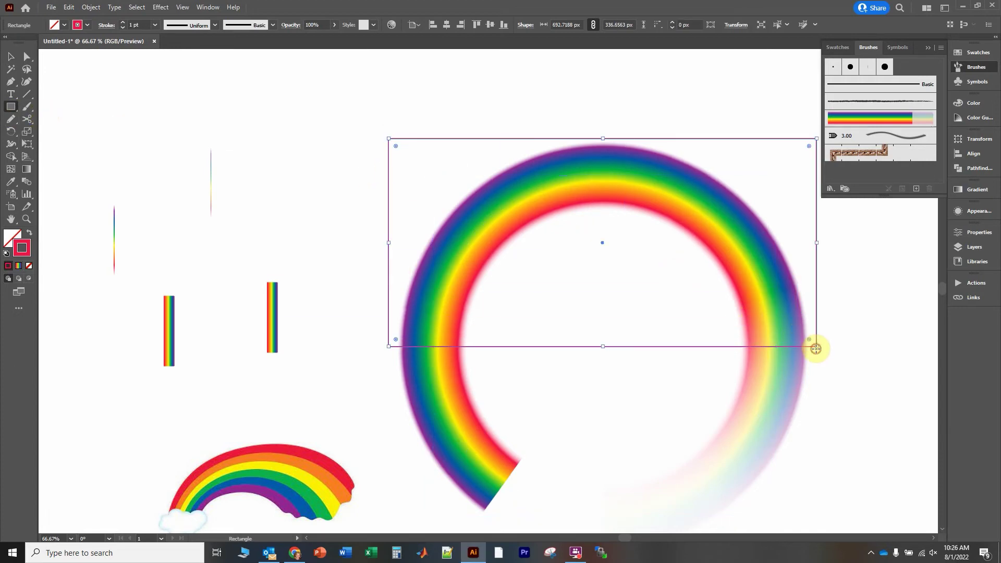
pyautogui.click(11, 59)
pyautogui.moveTo(335, 90); pyautogui.dragTo(760, 420)
pyautogui.rightClick(477, 141)
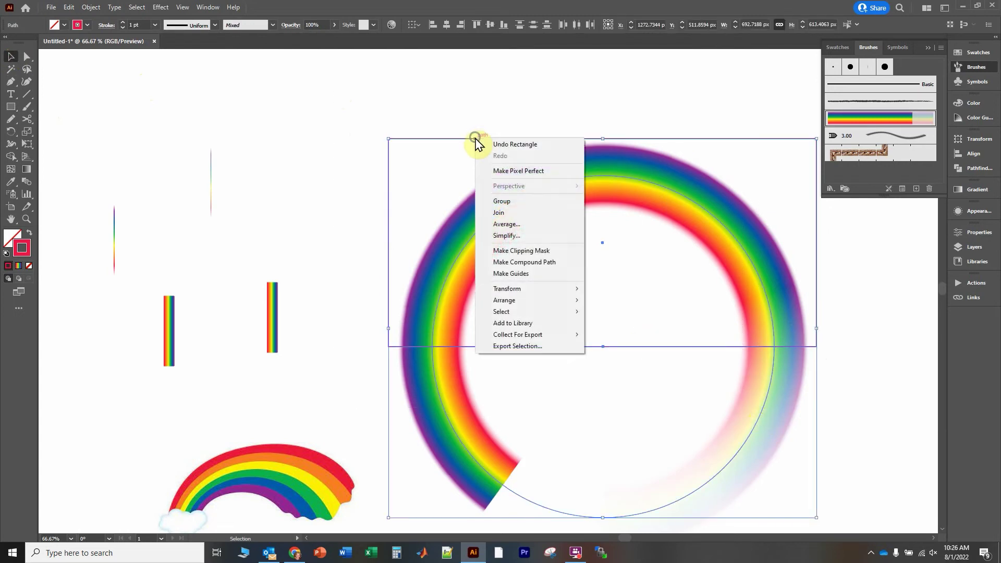
pyautogui.click(503, 251)
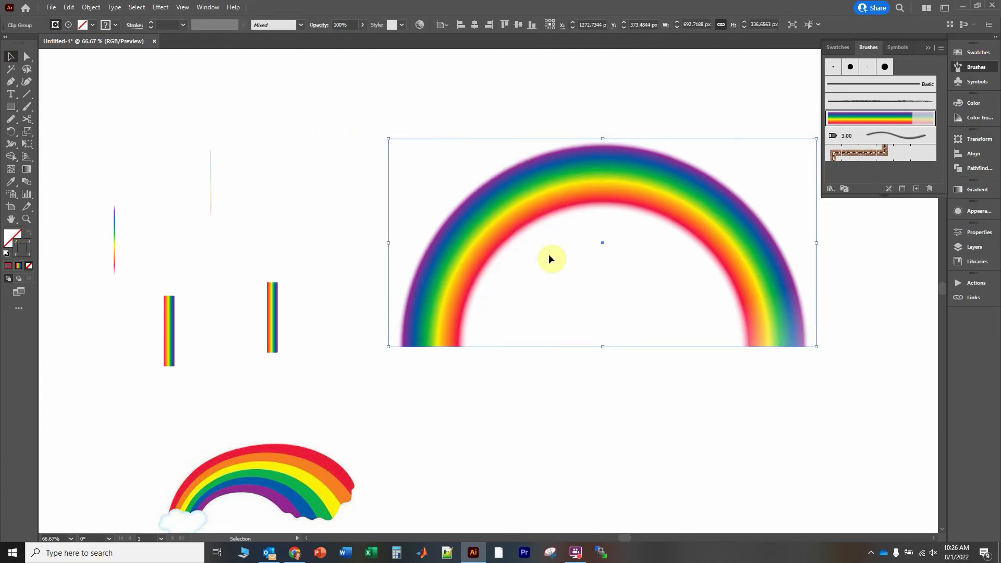
pyautogui.click(645, 356)
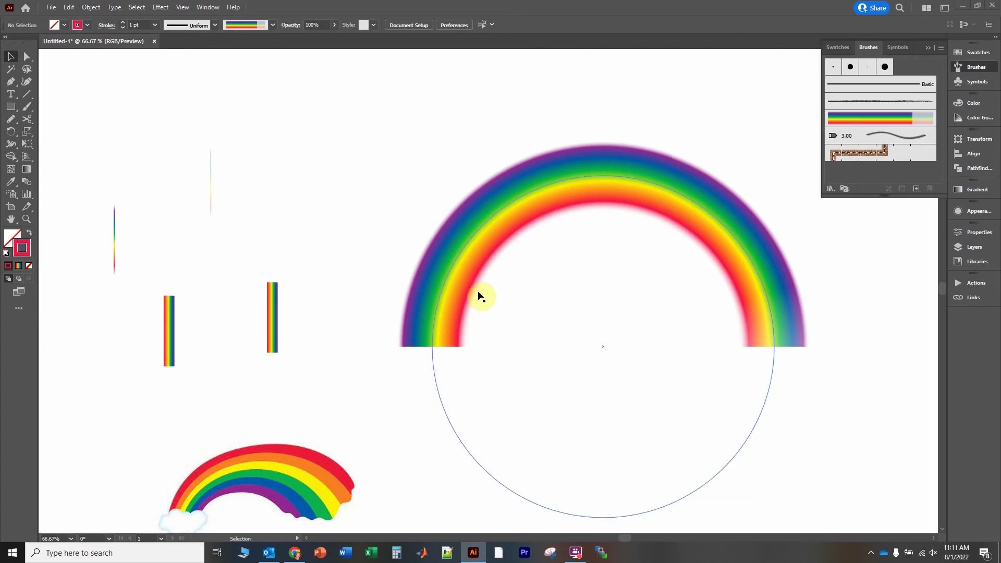
# Step: Reverse the stroke gradient of the leftmost faded rainbow line and deselect it
pyautogui.click(114, 246)
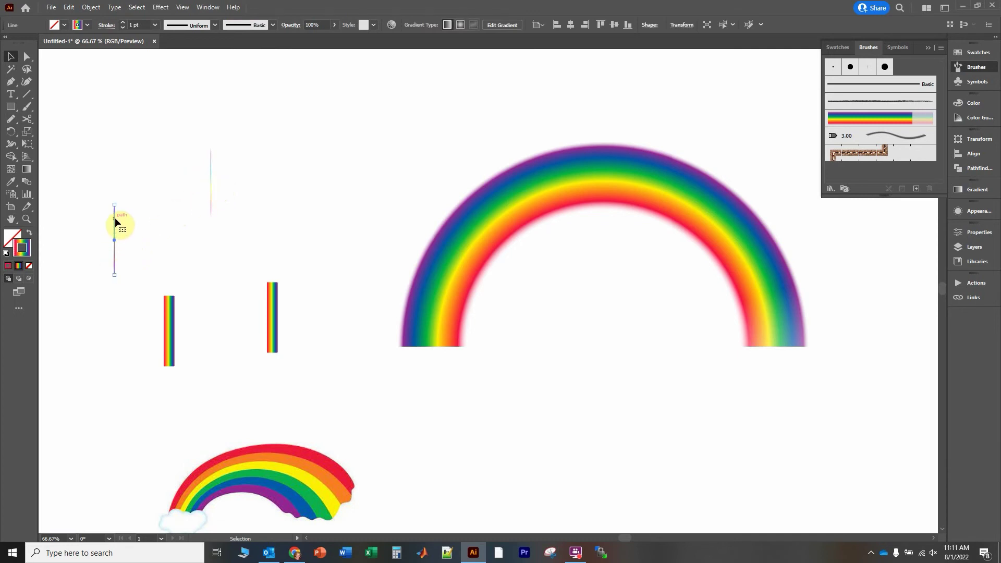
pyautogui.click(976, 190)
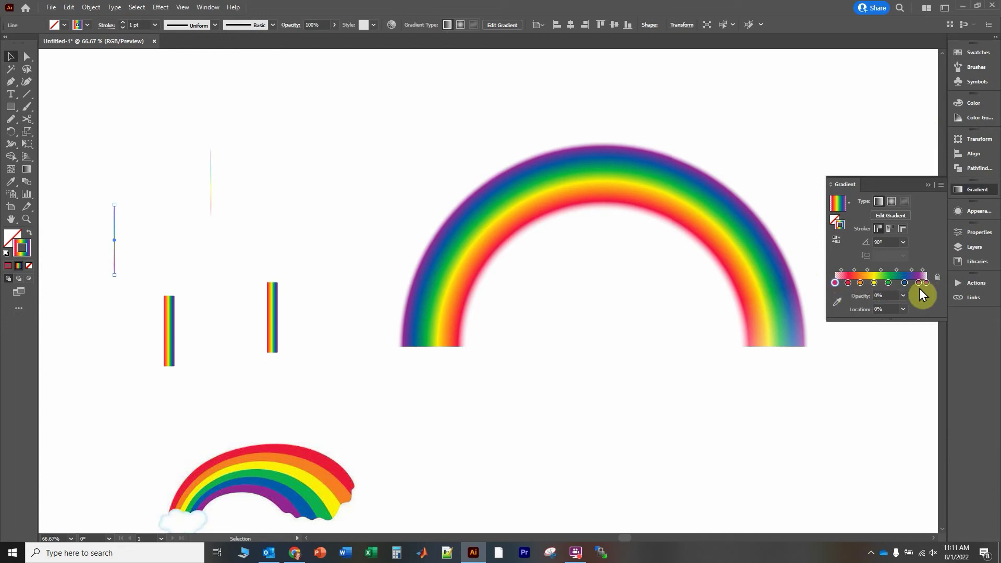
pyautogui.click(836, 241)
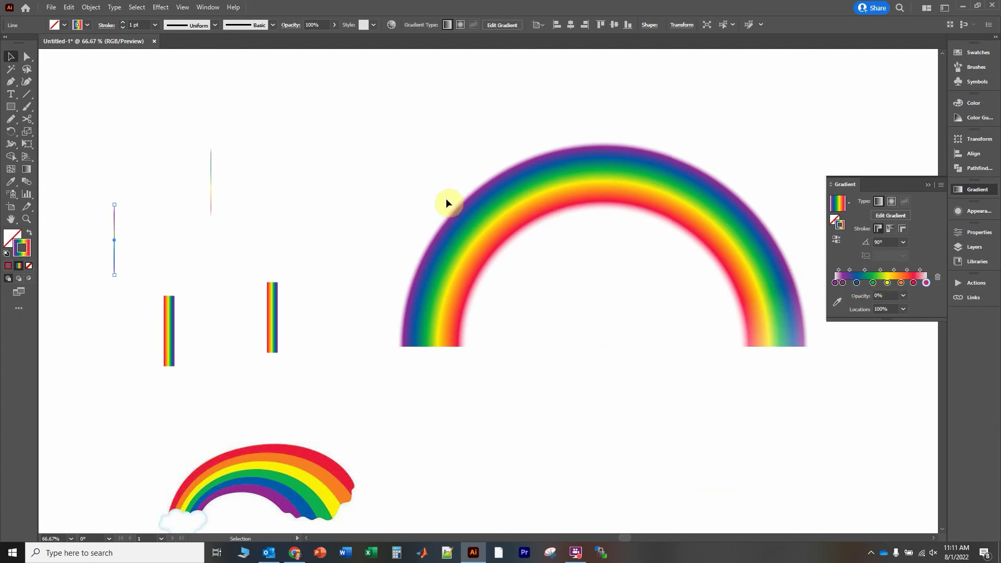
pyautogui.click(260, 201)
# Step: Duplicate the reversed line next to the rasterized faded line and rasterize the copy at 300 ppi with transparency
pyautogui.click(115, 240)
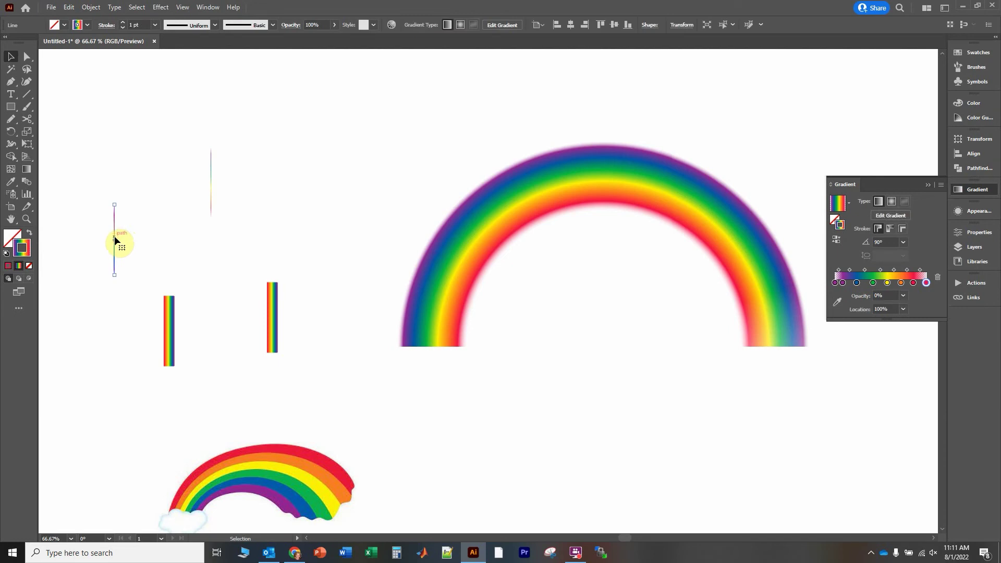
pyautogui.moveTo(116, 240); pyautogui.dragTo(183, 183)
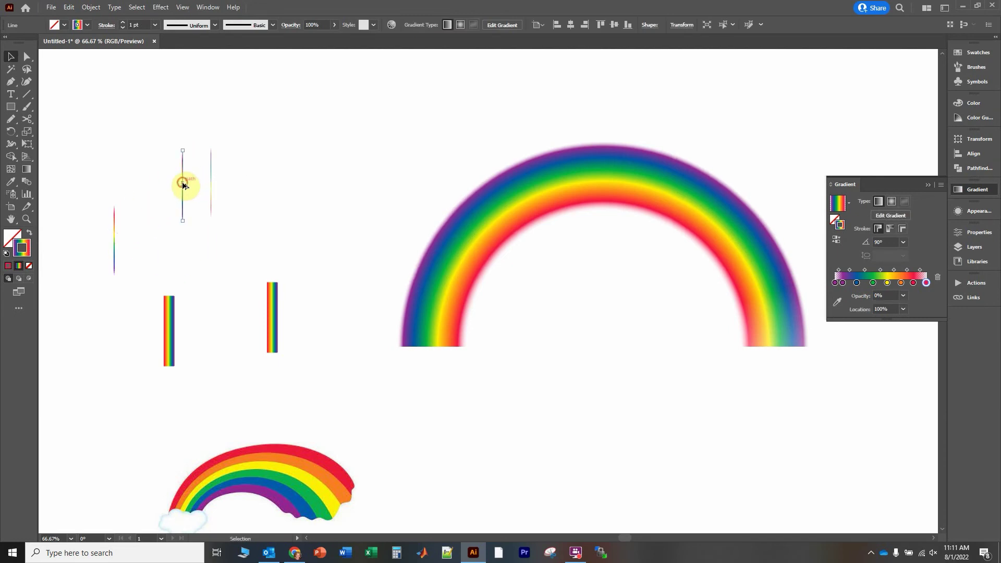
pyautogui.click(93, 8)
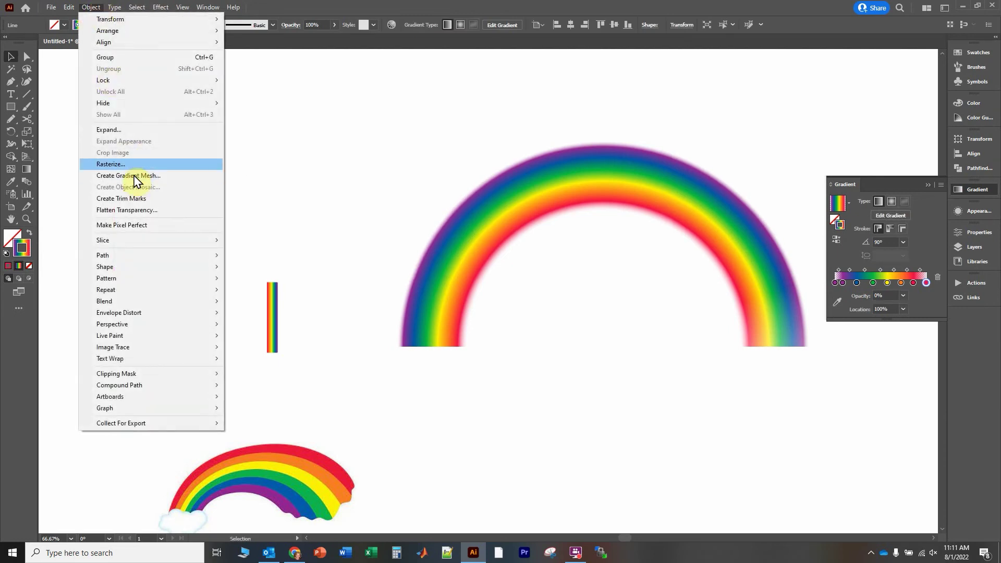
pyautogui.click(128, 163)
pyautogui.click(536, 358)
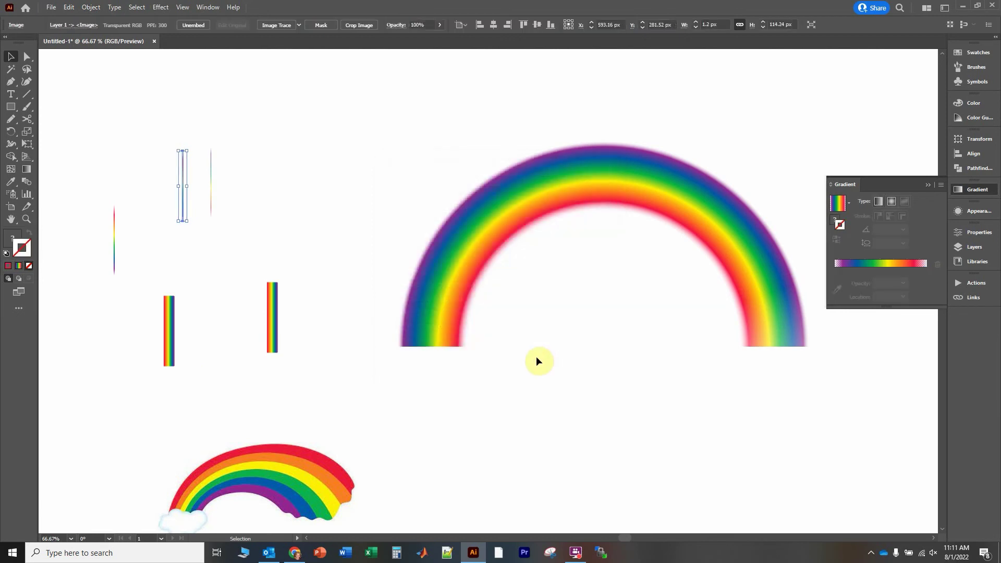
# Step: Delete the existing rainbow art brush from the document and remove its strokes from the artwork
pyautogui.click(974, 73)
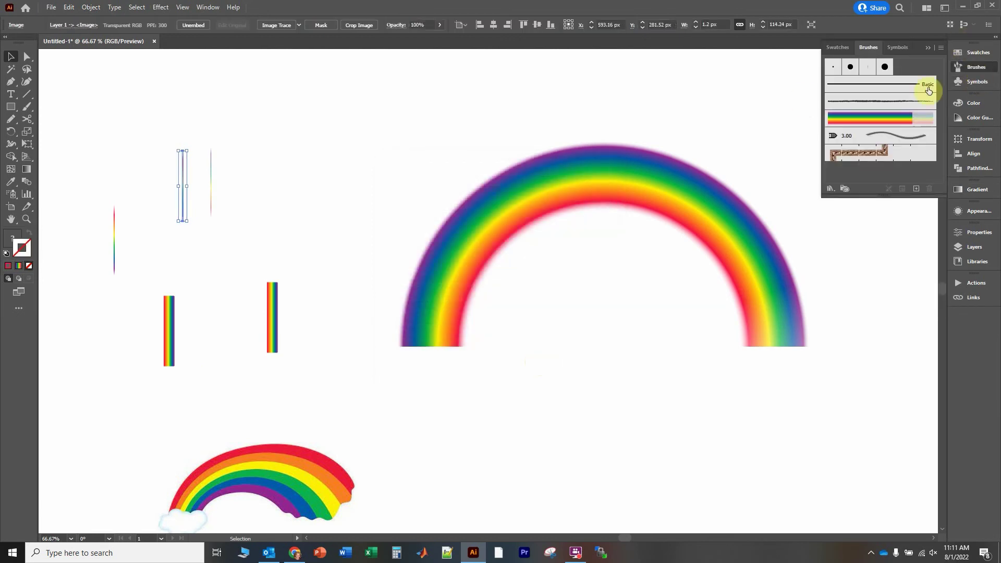
pyautogui.click(261, 212)
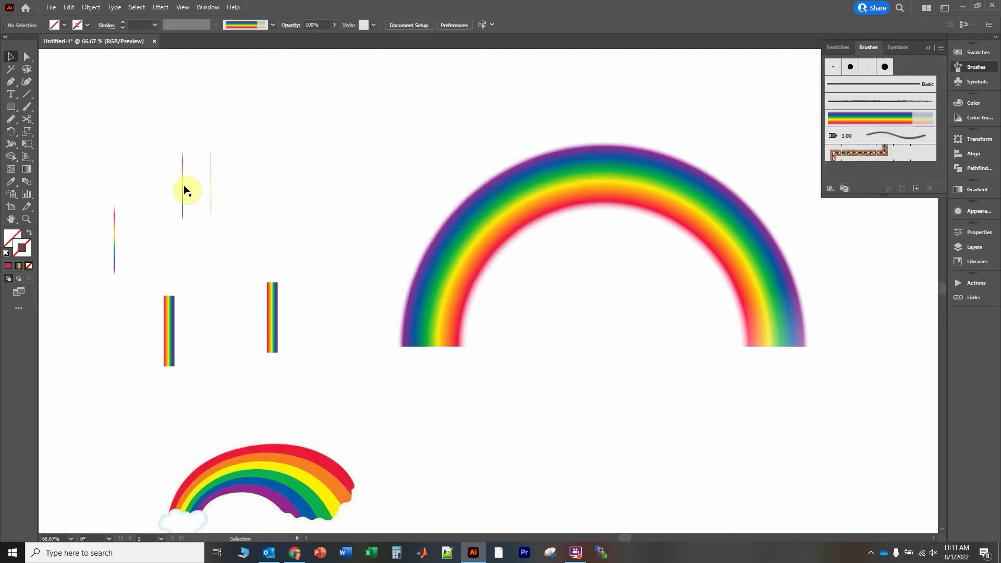
pyautogui.click(875, 125)
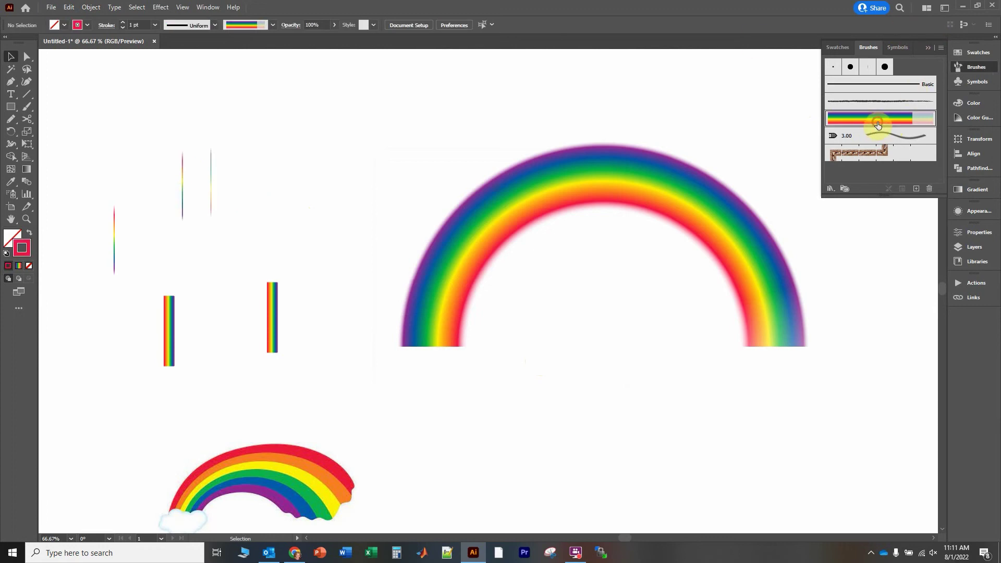
pyautogui.click(928, 188)
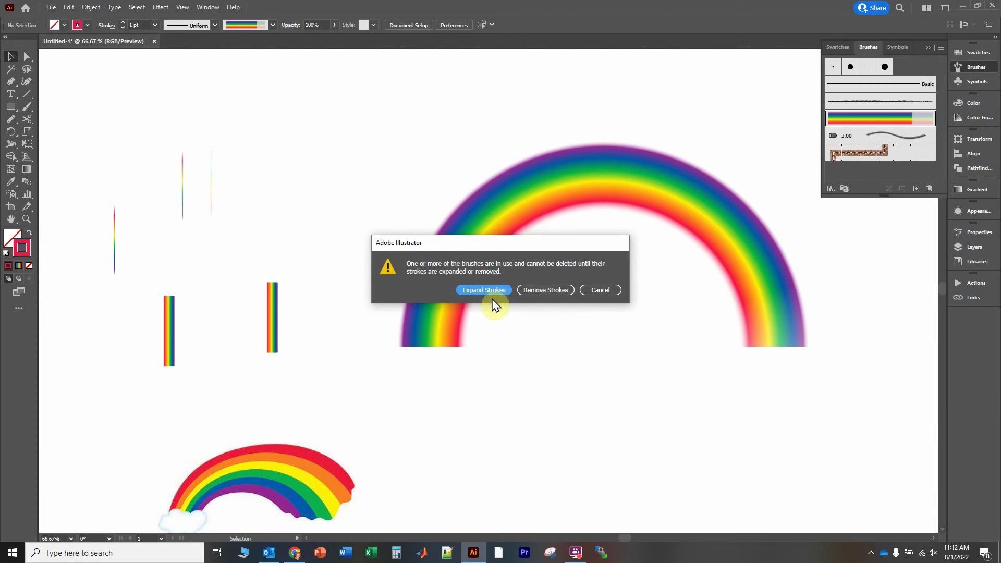
pyautogui.click(548, 293)
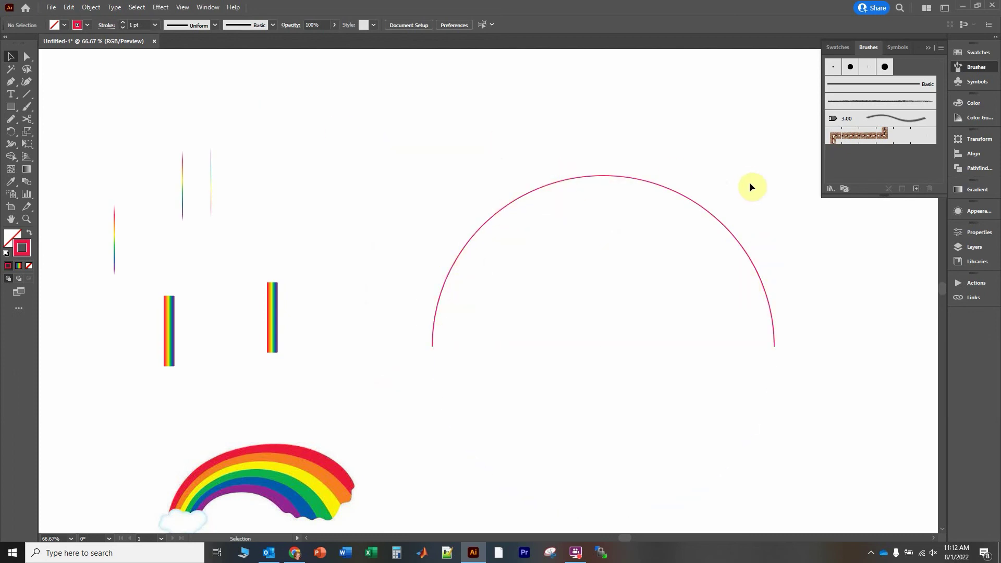
# Step: Create an art brush from the rasterized reversed rainbow line, with its direction running left to right and no colorization
pyautogui.click(183, 177)
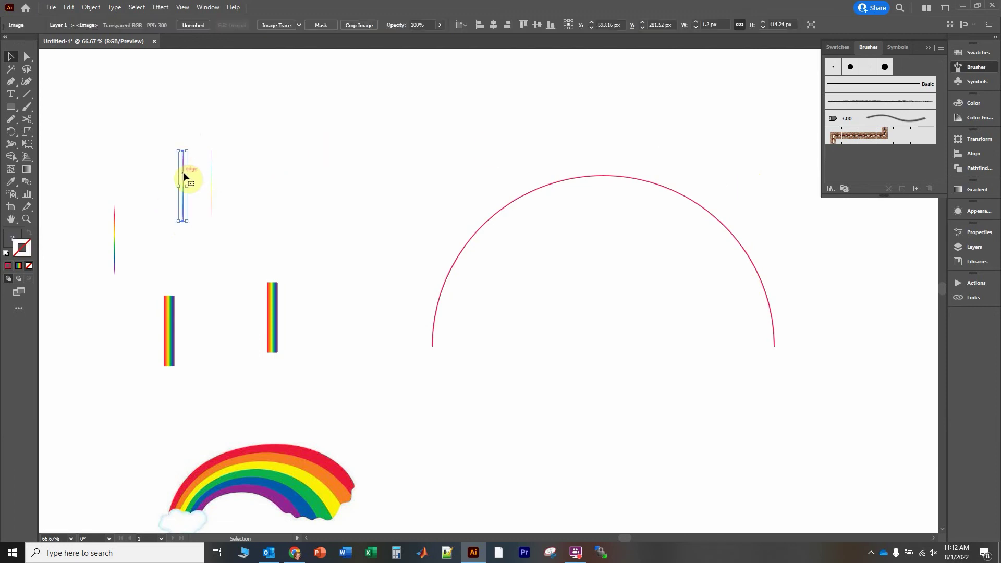
pyautogui.moveTo(183, 171)
pyautogui.mouseDown()
pyautogui.moveTo(398, 148)
pyautogui.moveTo(792, 155)
pyautogui.mouseUp()
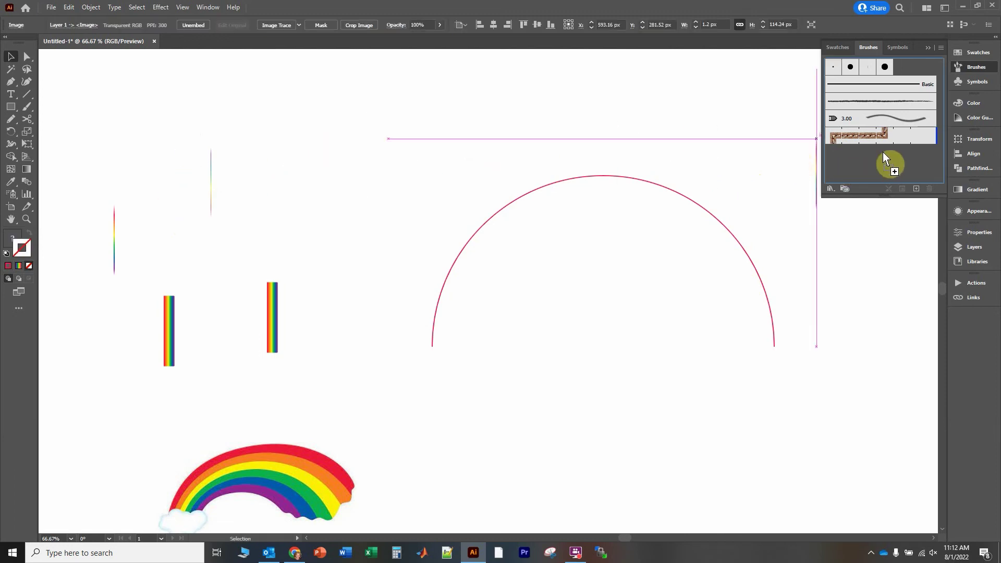
pyautogui.moveTo(883, 152); pyautogui.dragTo(883, 152)
pyautogui.click(461, 302)
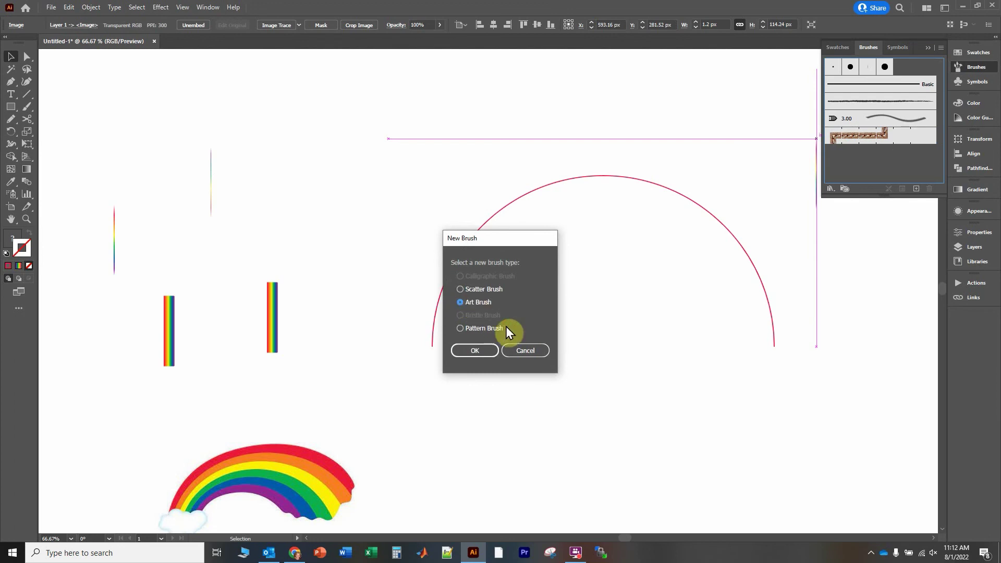
pyautogui.click(472, 350)
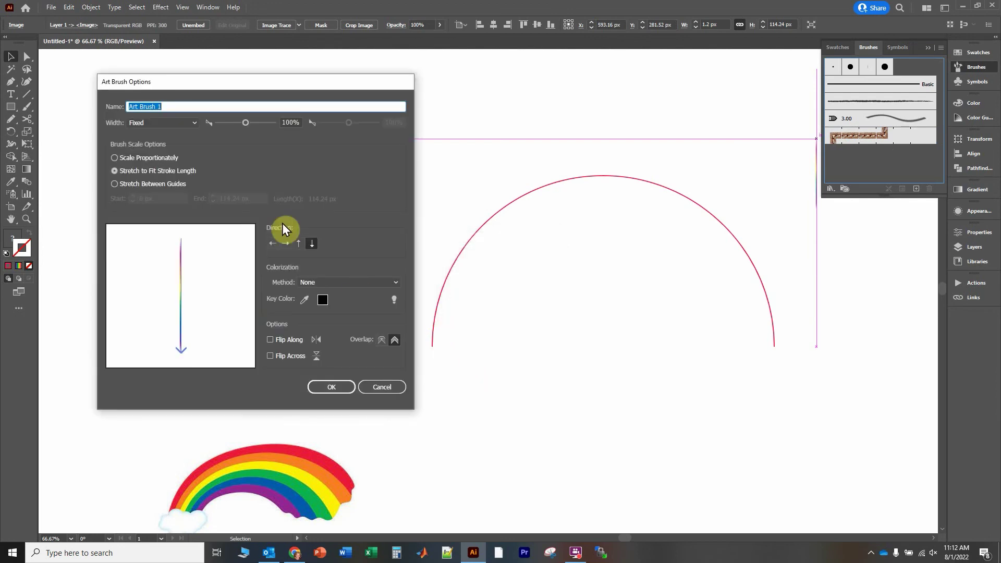
pyautogui.click(283, 247)
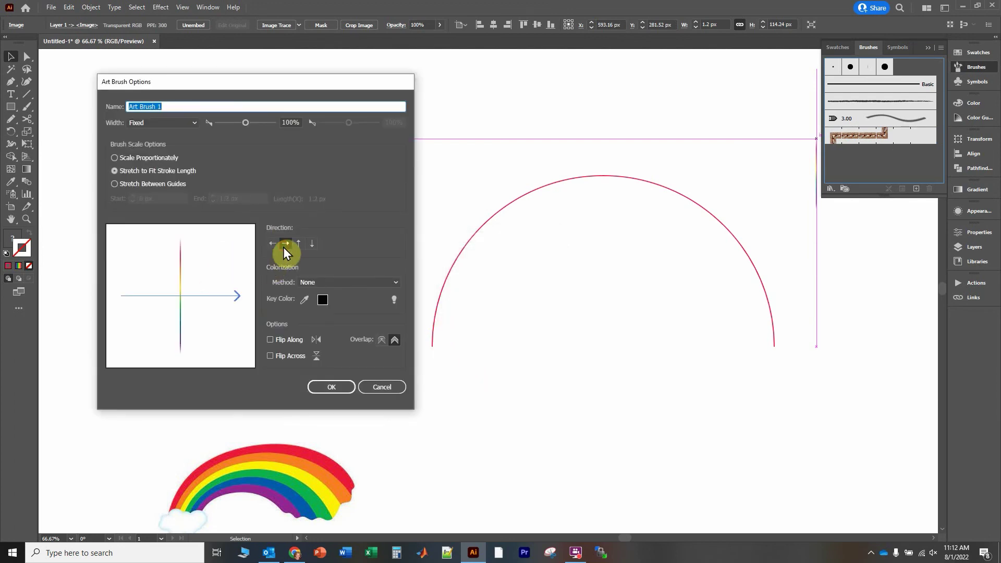
pyautogui.click(310, 386)
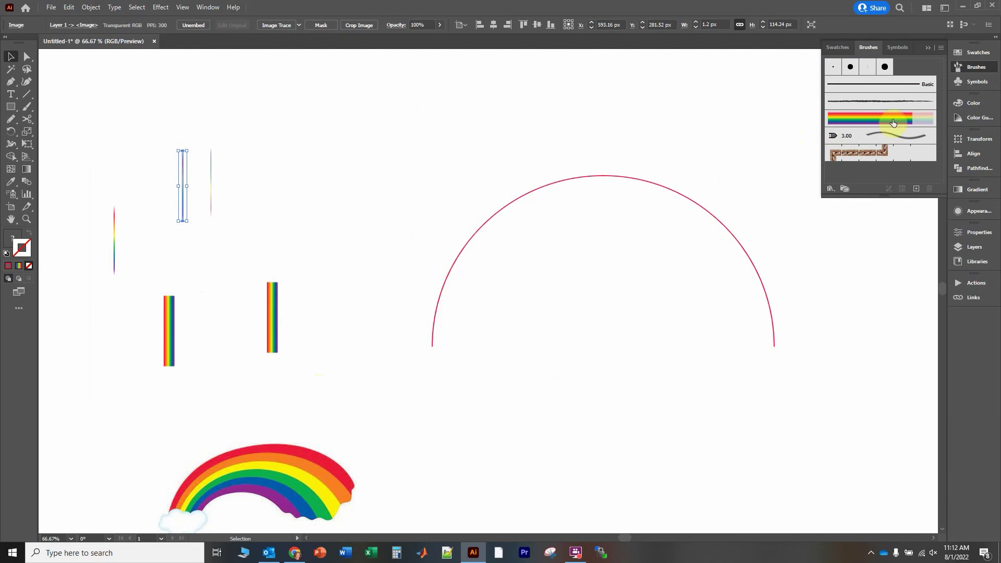
# Step: Apply the new rainbow art brush to the circle inside the clipping group and exit isolation mode
pyautogui.click(492, 217)
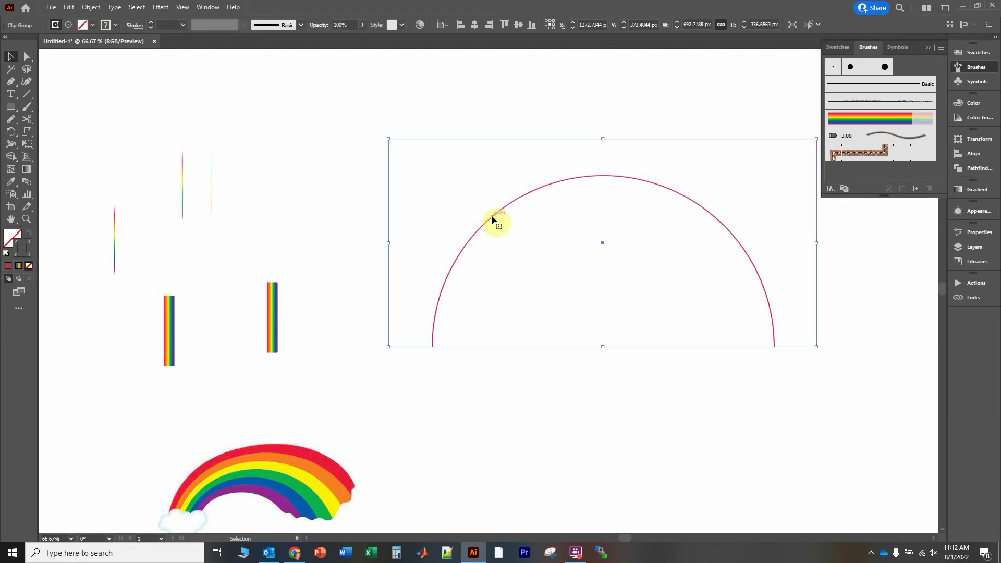
pyautogui.doubleClick(491, 215)
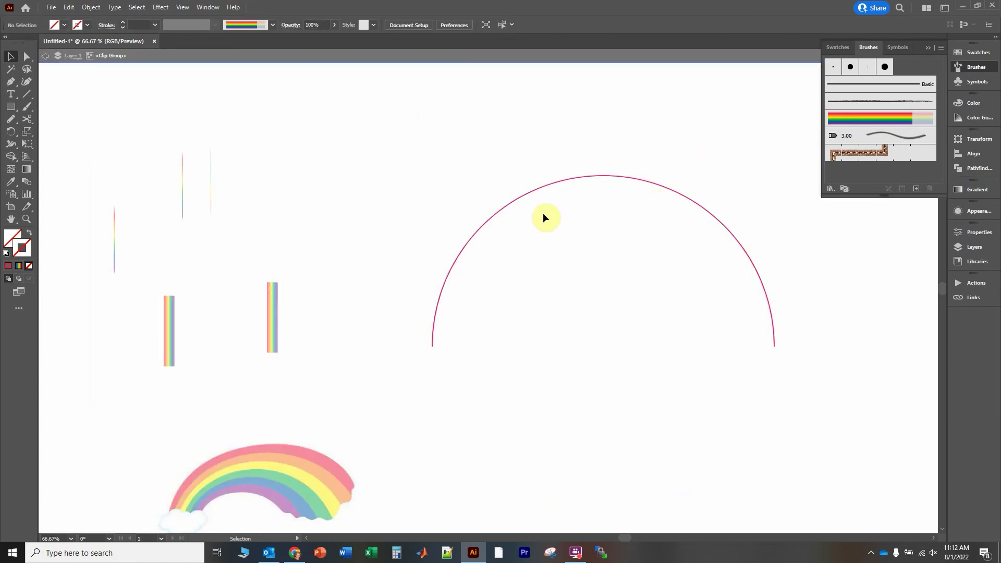
pyautogui.click(493, 217)
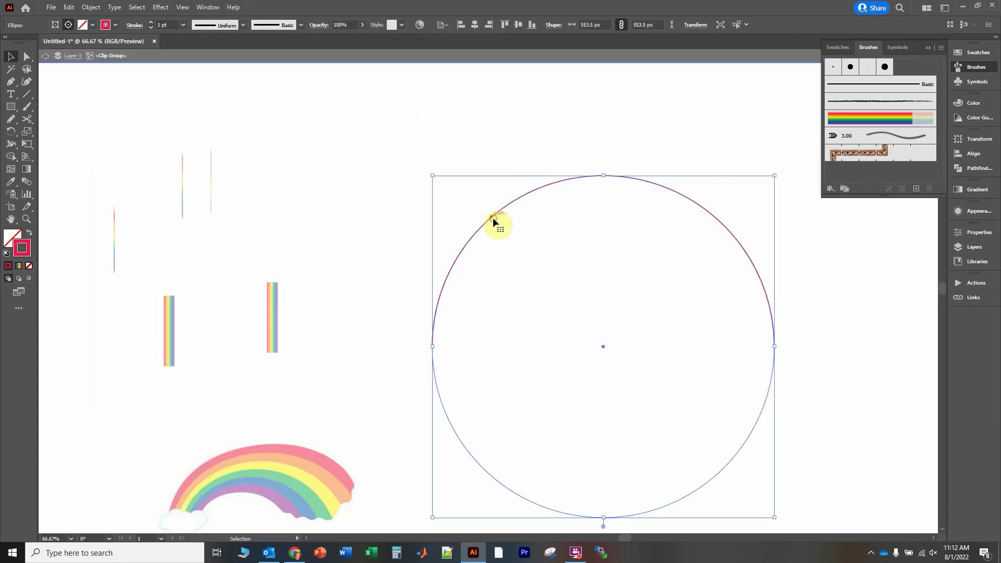
pyautogui.click(895, 123)
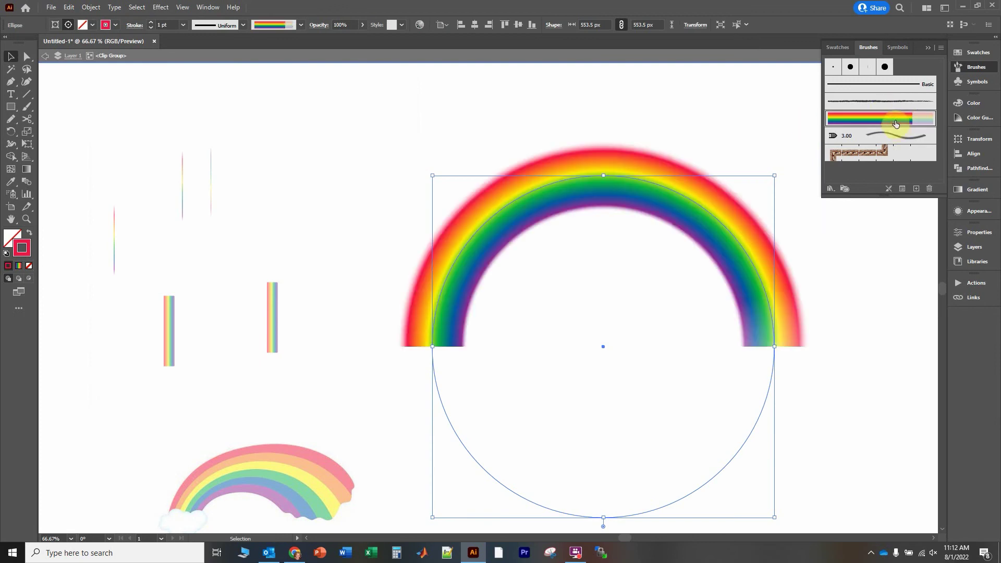
pyautogui.doubleClick(875, 417)
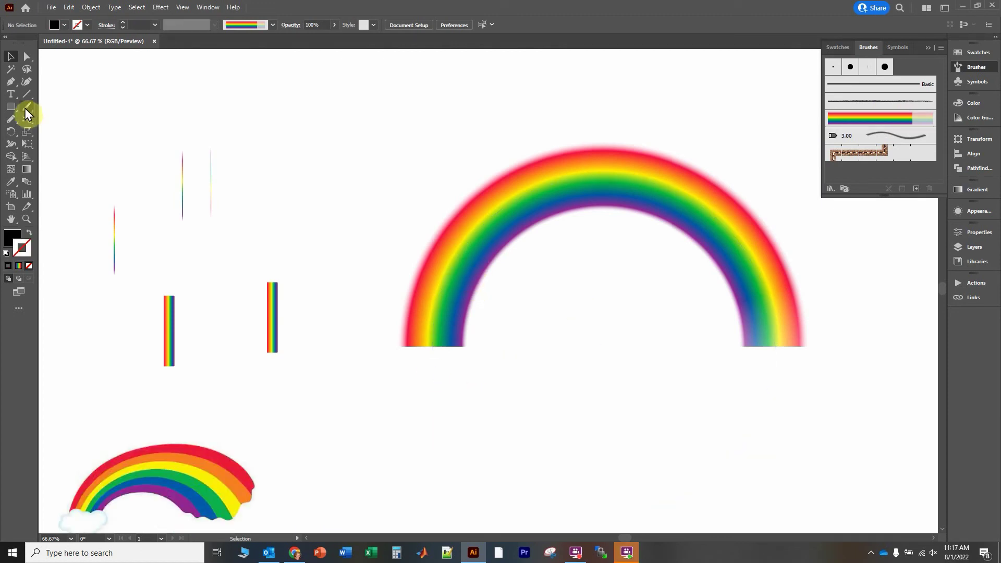
# Step: Add the text "Rainbow in Adobe Illustrator" below the arch, enlarge it to about 64.7 pt and deselect it
pyautogui.click(10, 96)
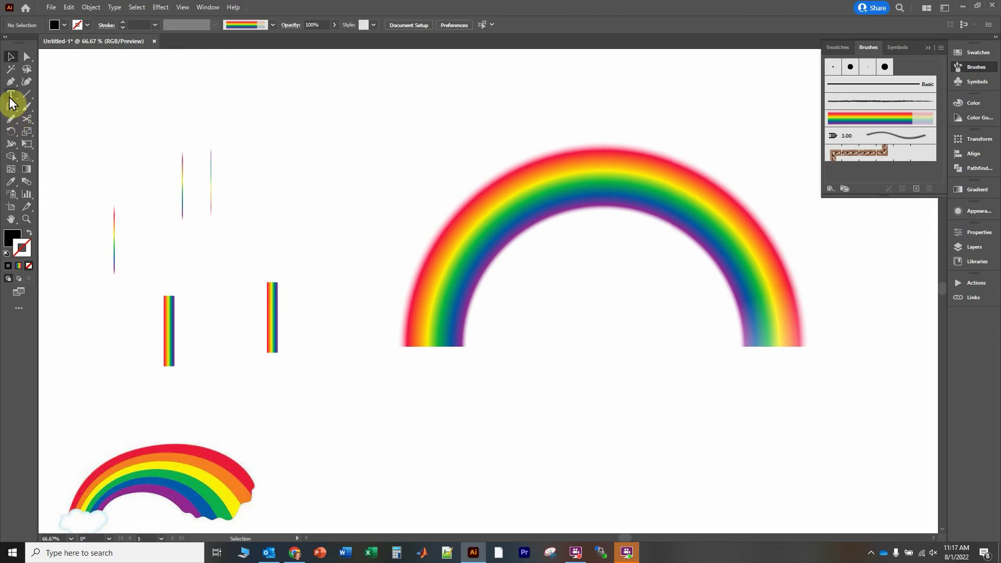
pyautogui.click(368, 412)
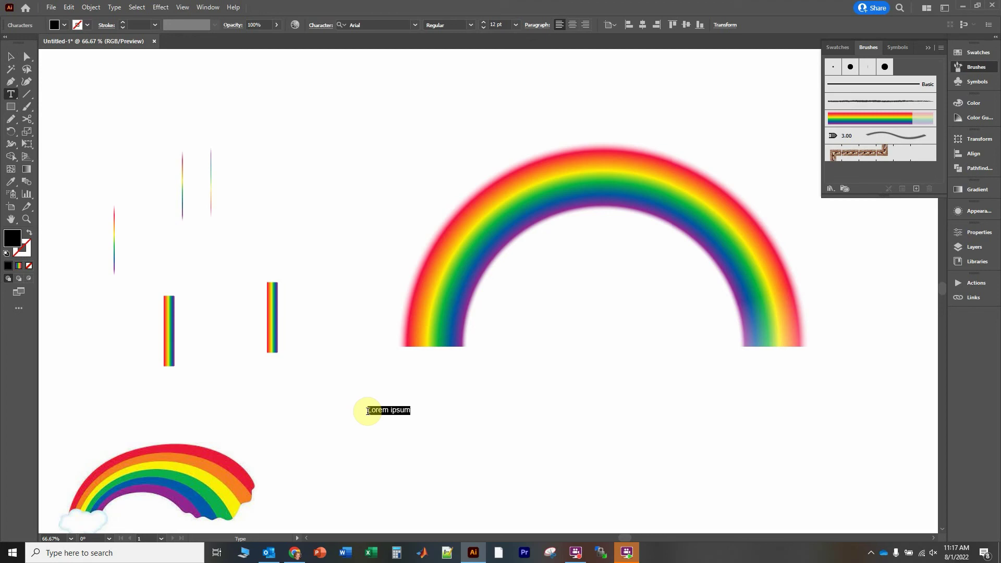
pyautogui.write('Rainbow in Adobe Illustrator')
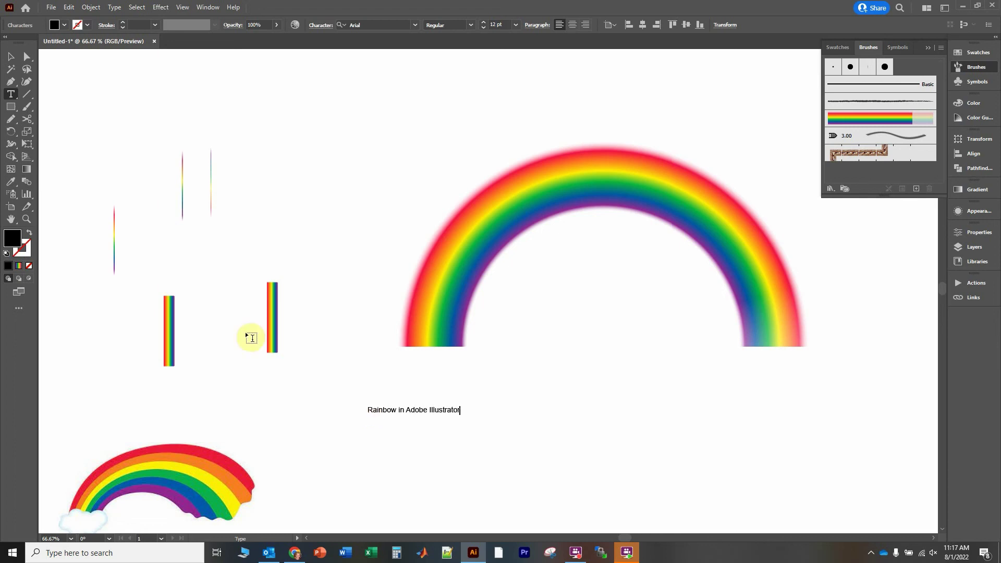
pyautogui.click(10, 55)
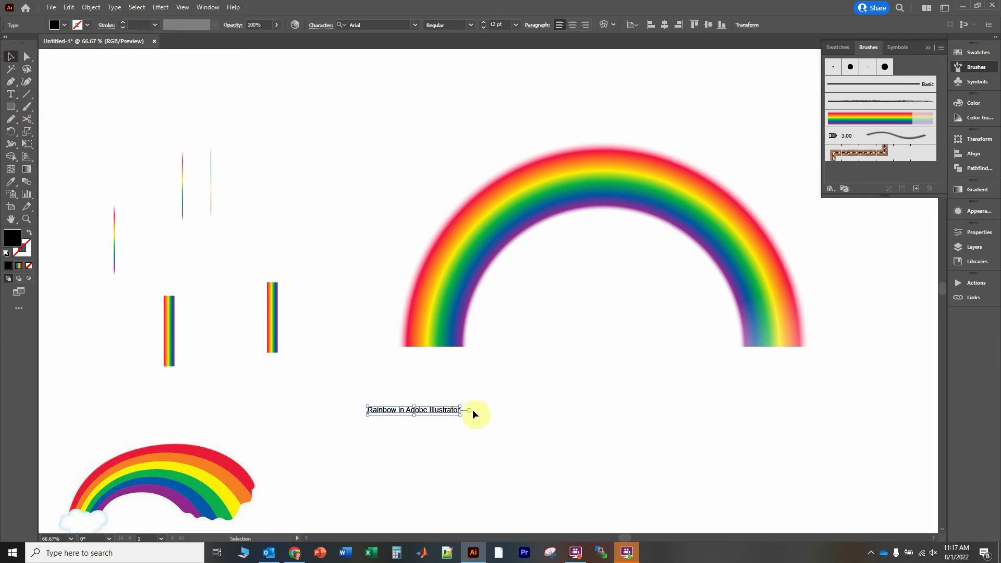
pyautogui.moveTo(459, 409); pyautogui.dragTo(865, 349)
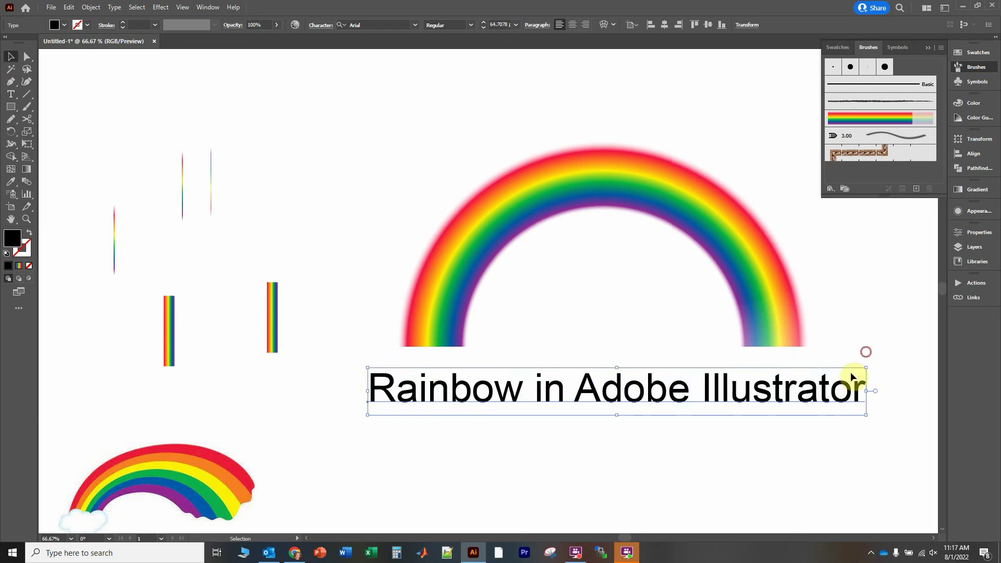
pyautogui.click(545, 513)
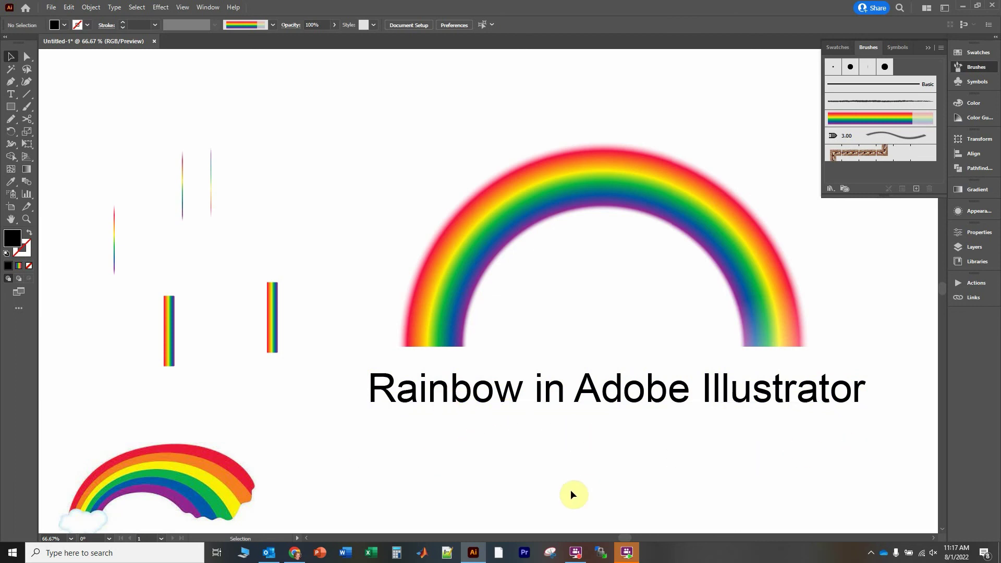
# Step: Draw a horizontal line with a black stroke and no fill below the text, extending its left end for a total length of about 1007 px
pyautogui.click(27, 94)
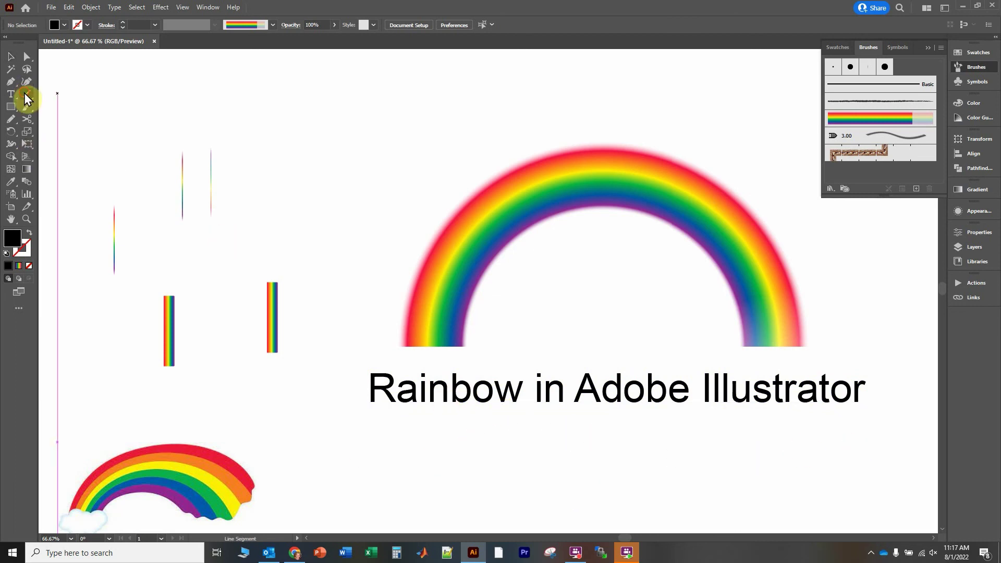
pyautogui.click(29, 235)
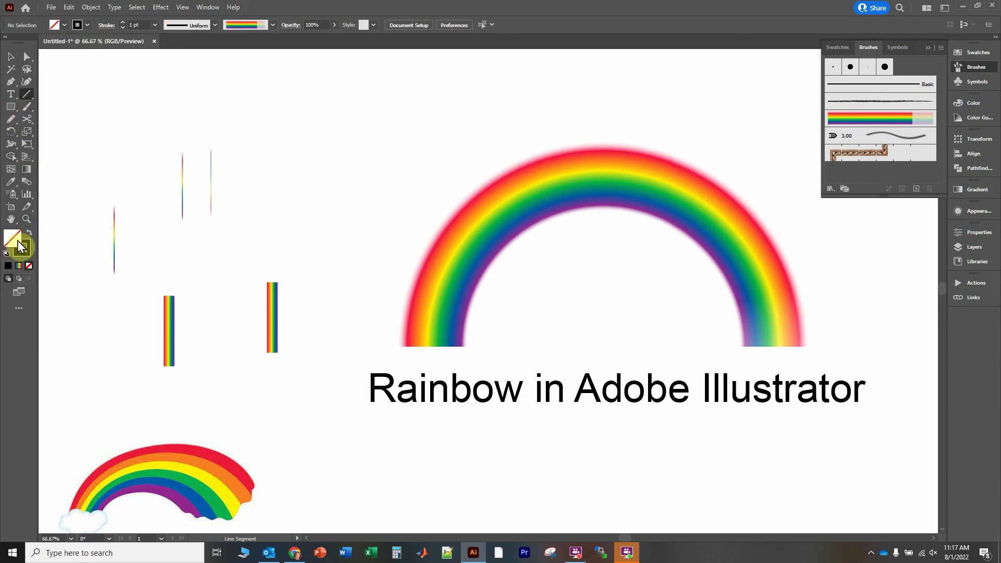
pyautogui.click(23, 253)
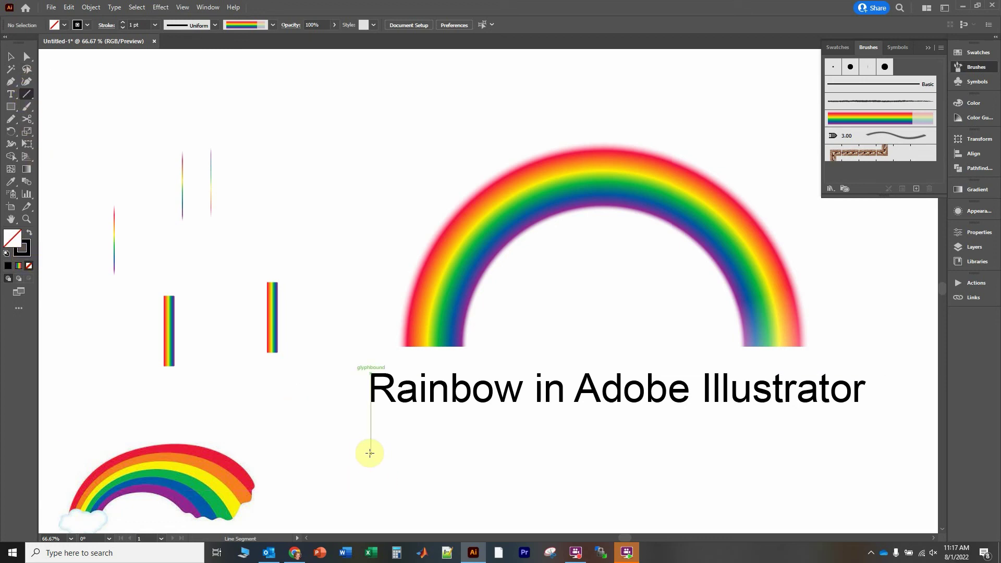
pyautogui.moveTo(369, 453); pyautogui.dragTo(906, 453)
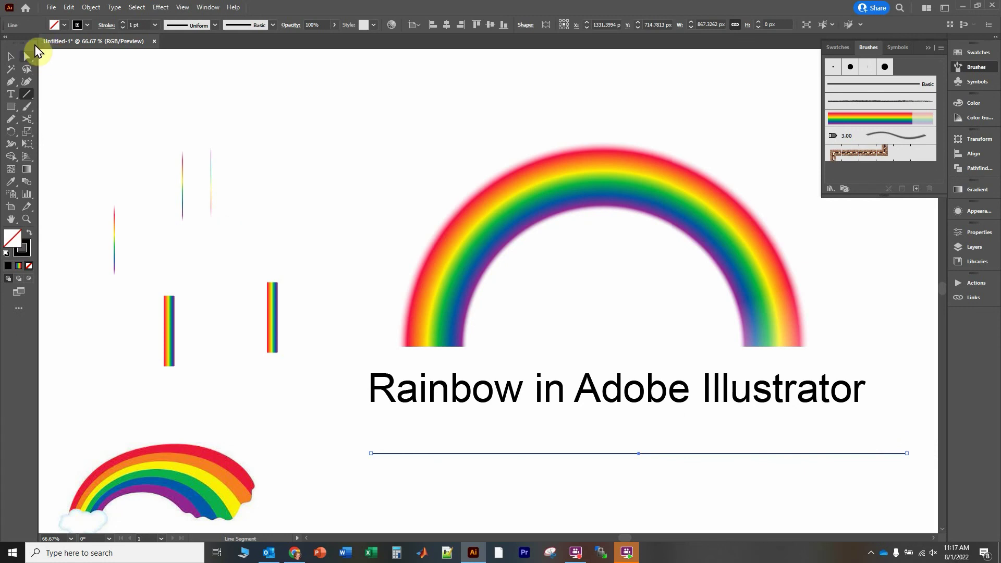
pyautogui.click(10, 56)
pyautogui.moveTo(371, 452); pyautogui.dragTo(284, 453)
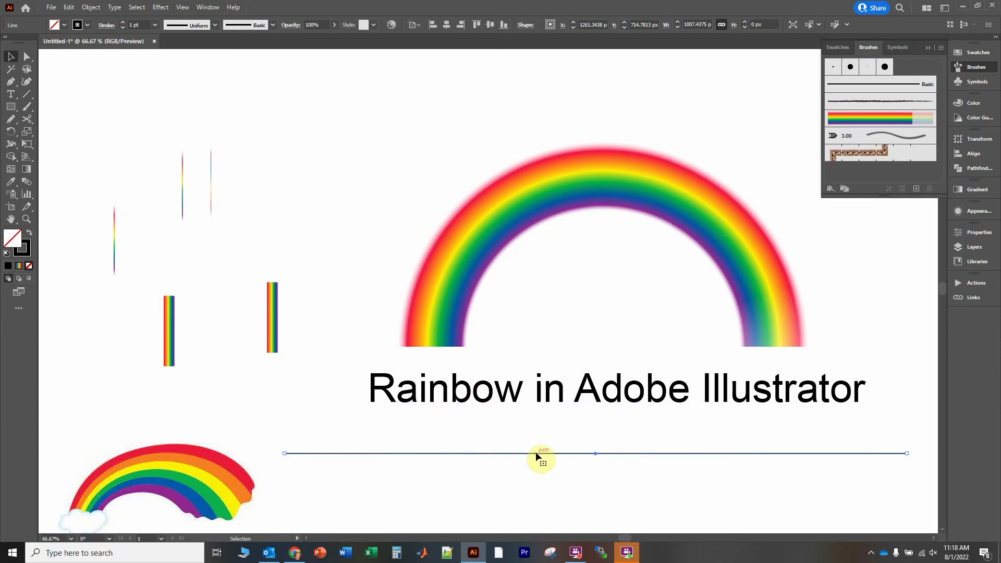
# Step: Apply a Zig Zag effect to the line with an absolute size of 25 px, 4 ridges per segment and smooth points
pyautogui.click(164, 8)
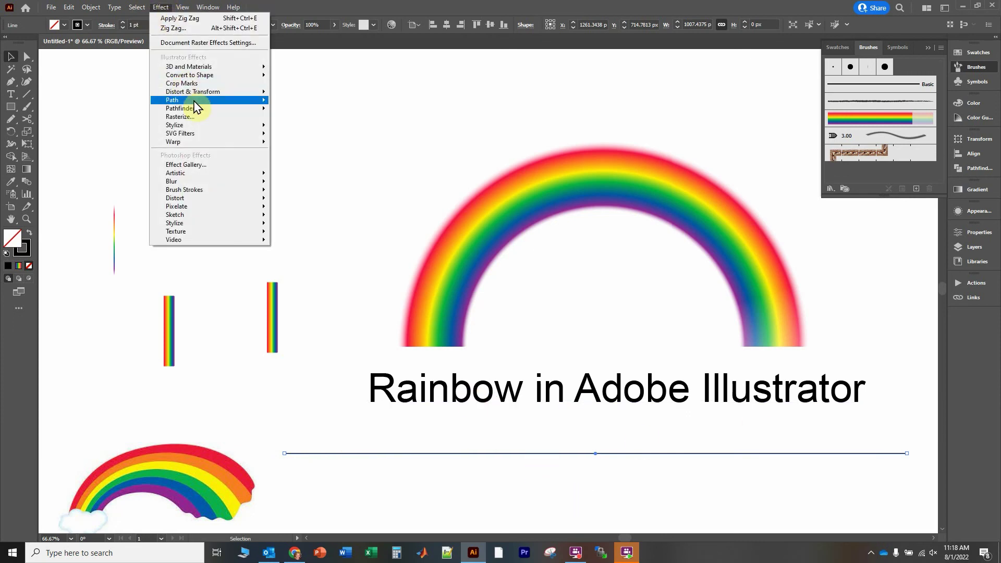
pyautogui.moveTo(192, 93)
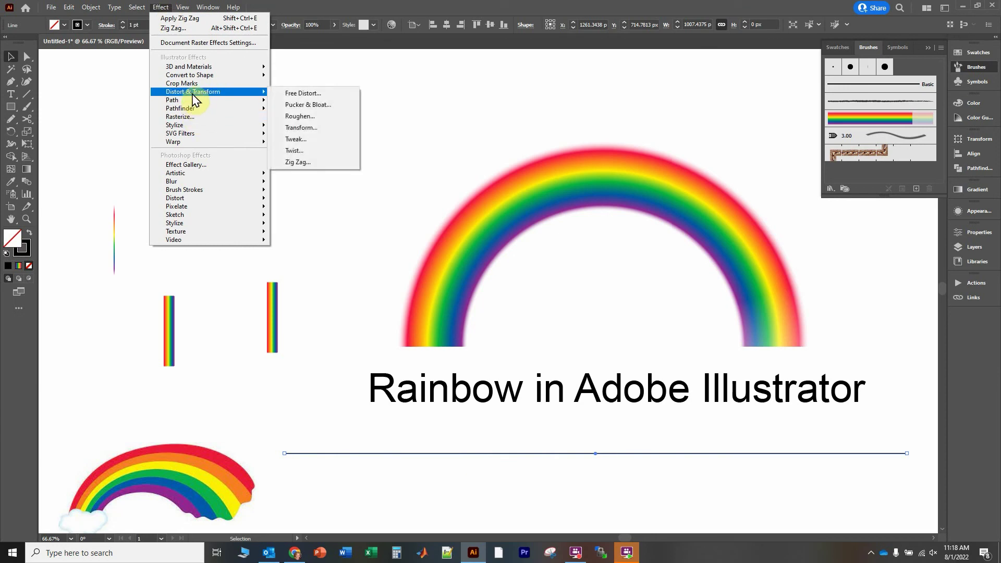
pyautogui.click(295, 163)
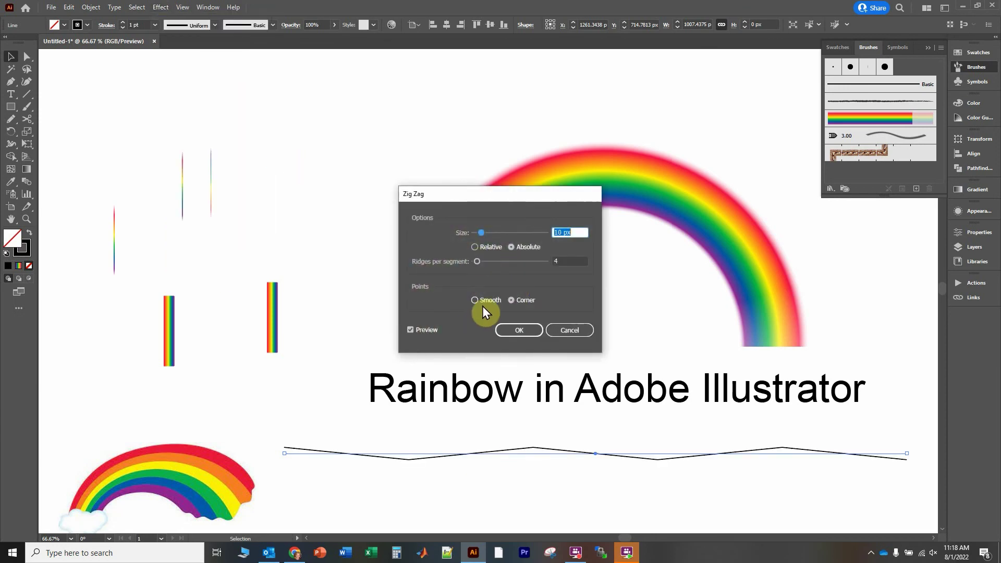
pyautogui.click(475, 301)
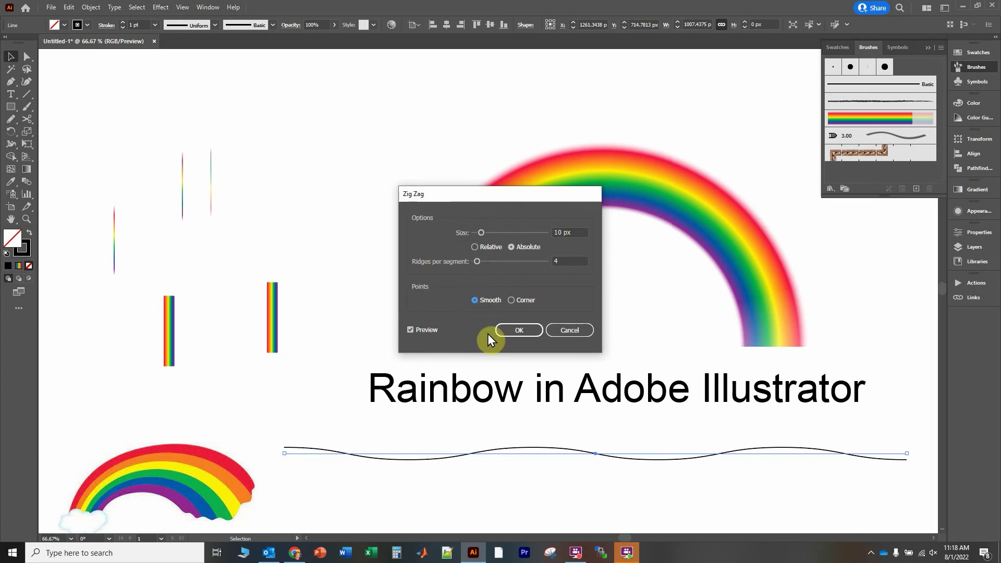
pyautogui.moveTo(483, 236); pyautogui.dragTo(492, 233)
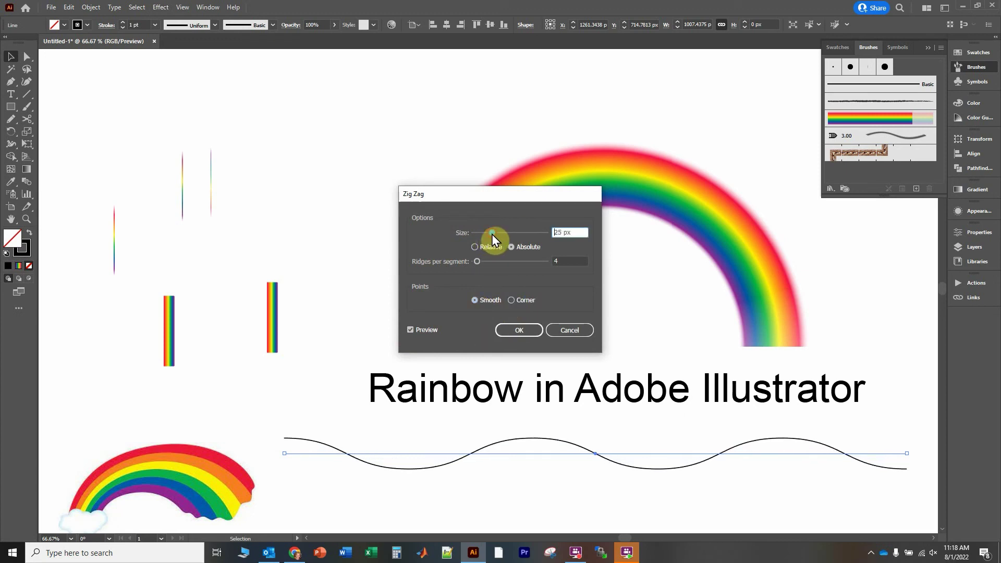
pyautogui.click(515, 332)
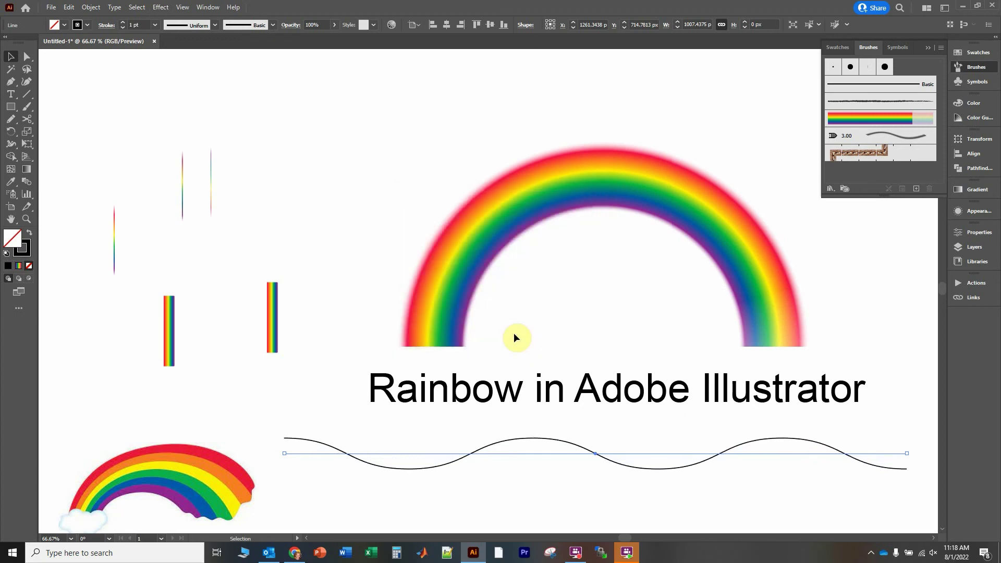
# Step: Apply the rainbow art brush to the wavy line and set its stroke weight to 0.5 pt
pyautogui.click(860, 117)
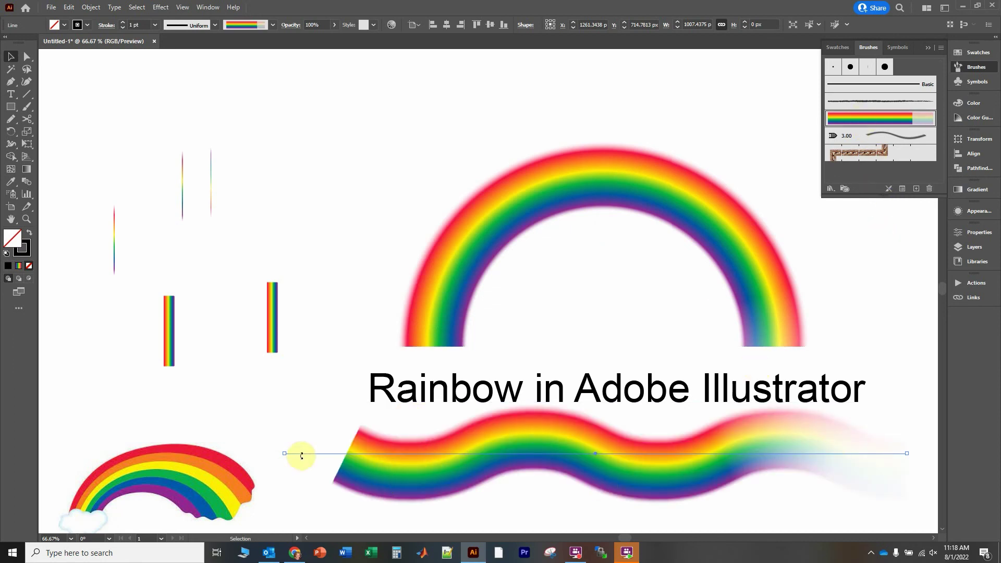
pyautogui.click(155, 25)
pyautogui.click(158, 46)
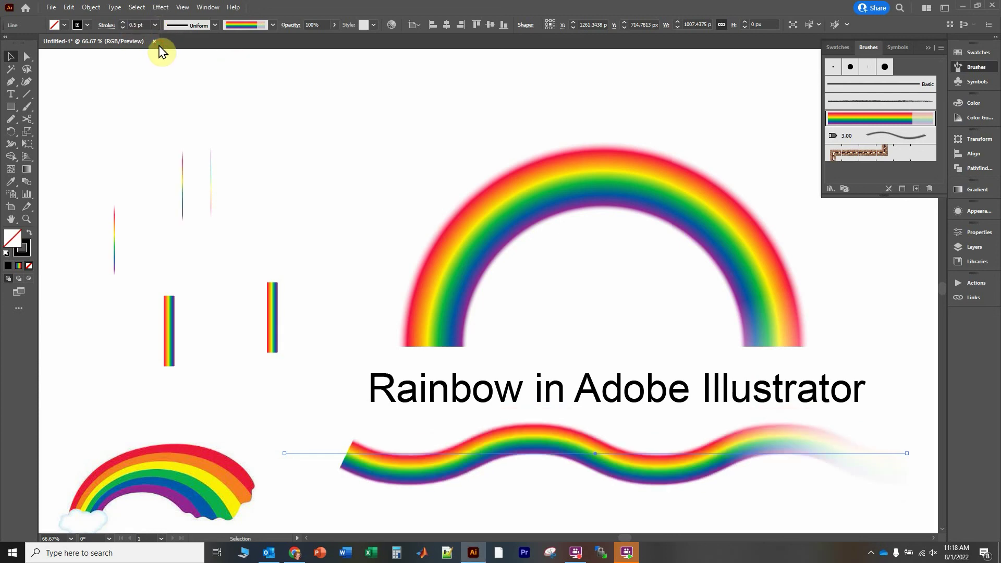
# Step: Try a 0.25 pt stroke weight on the wavy rainbow line, set it to 1 pt instead and deselect the line
pyautogui.click(154, 24)
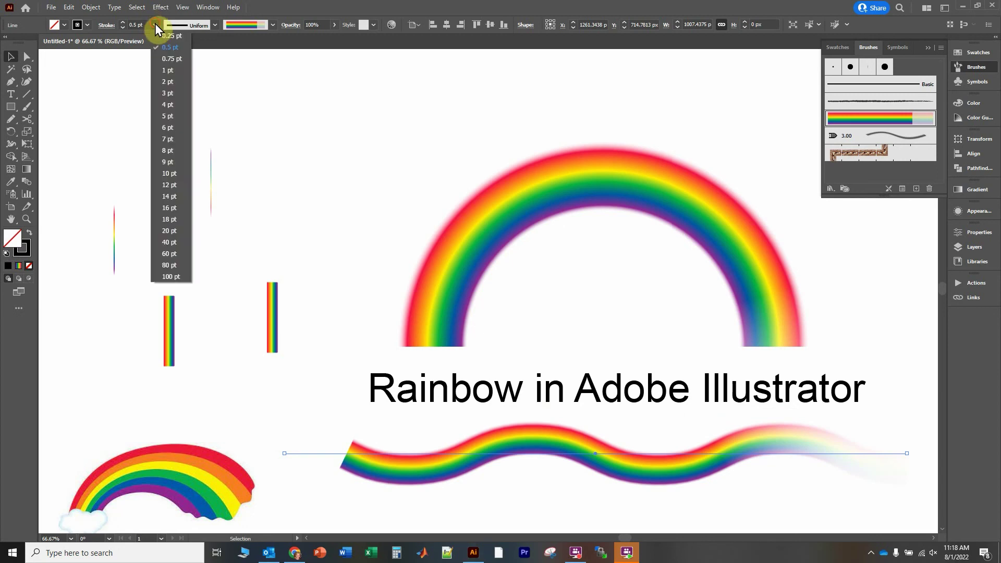
pyautogui.click(157, 40)
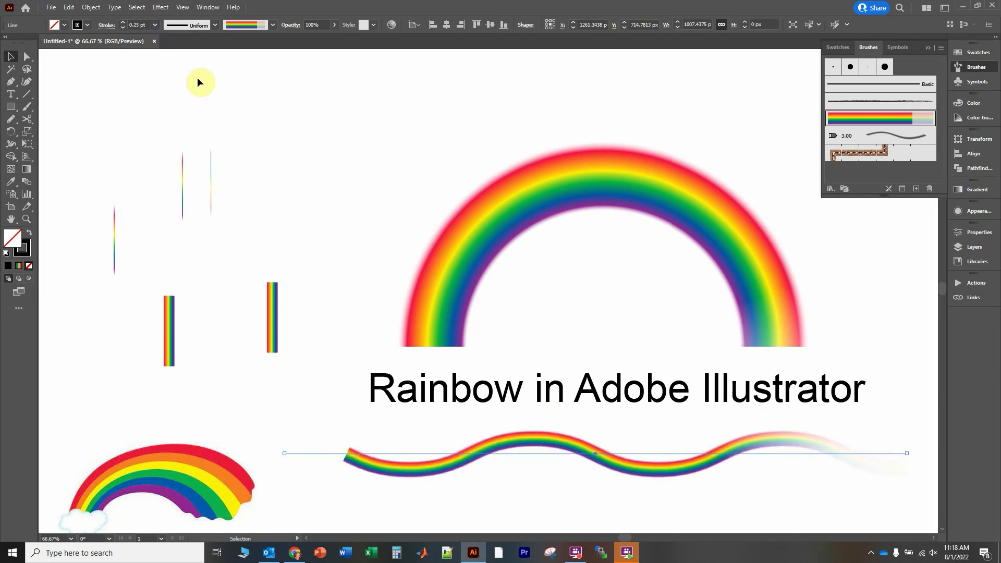
pyautogui.click(156, 26)
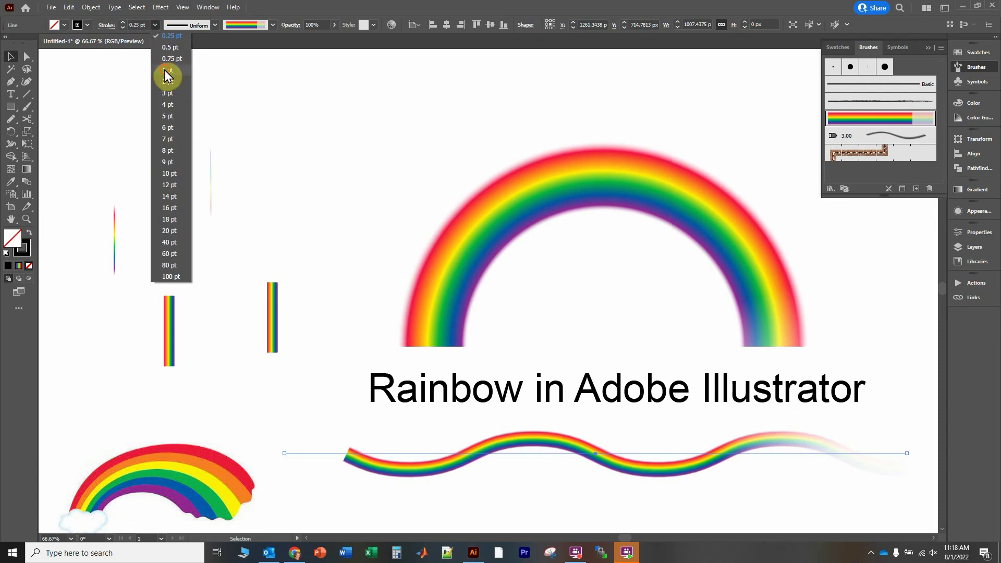
pyautogui.click(163, 69)
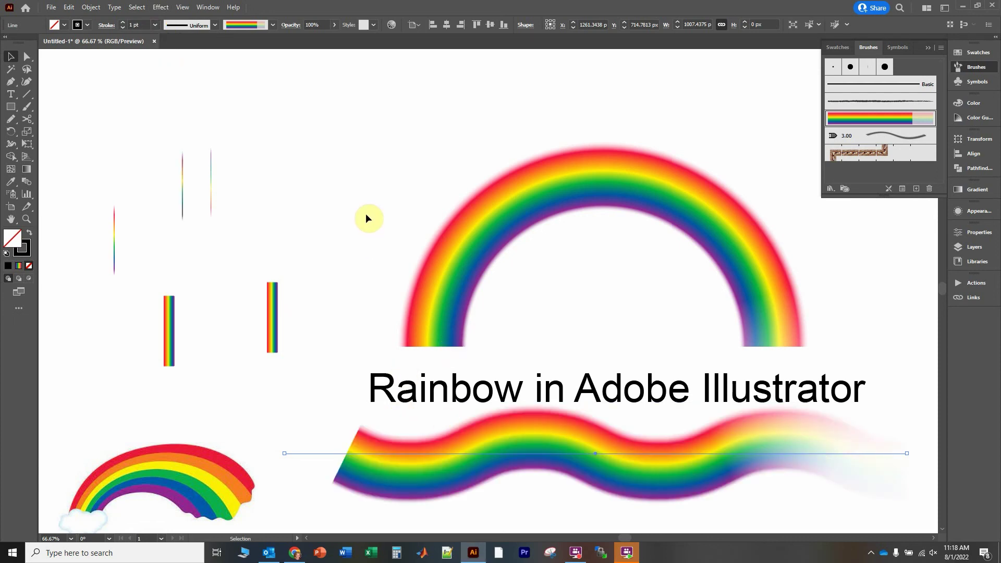
pyautogui.click(861, 268)
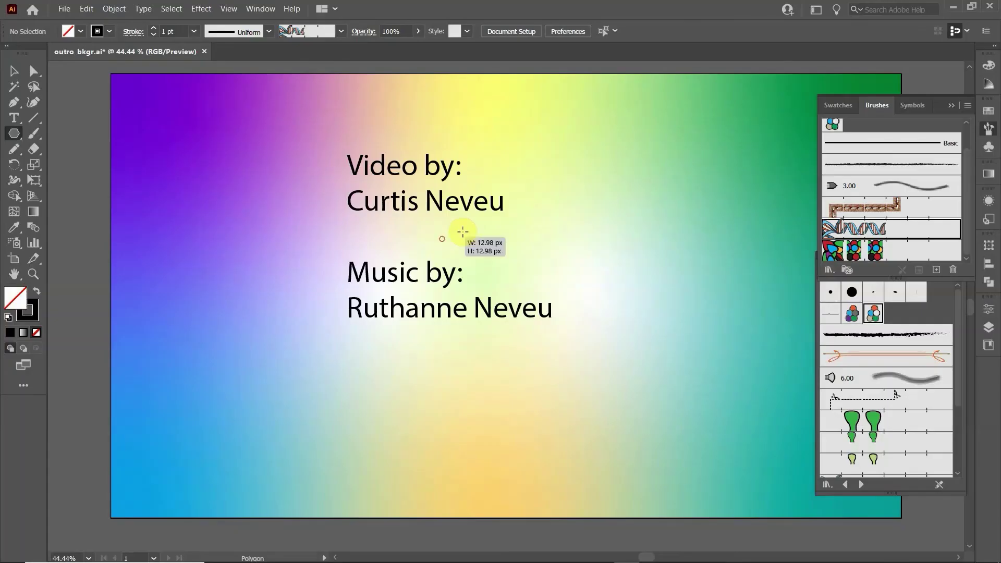
# Step: Draw a large octagon around the credits text in outro_bkgr.ai and apply the DNA helix pattern brush to its outline
pyautogui.moveTo(458, 229); pyautogui.dragTo(592, 179)
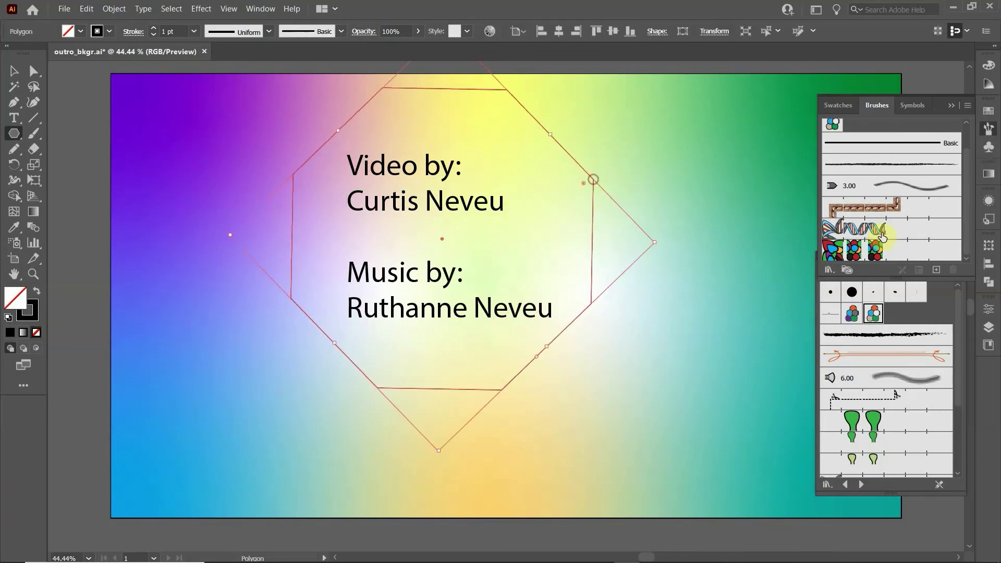
pyautogui.click(897, 231)
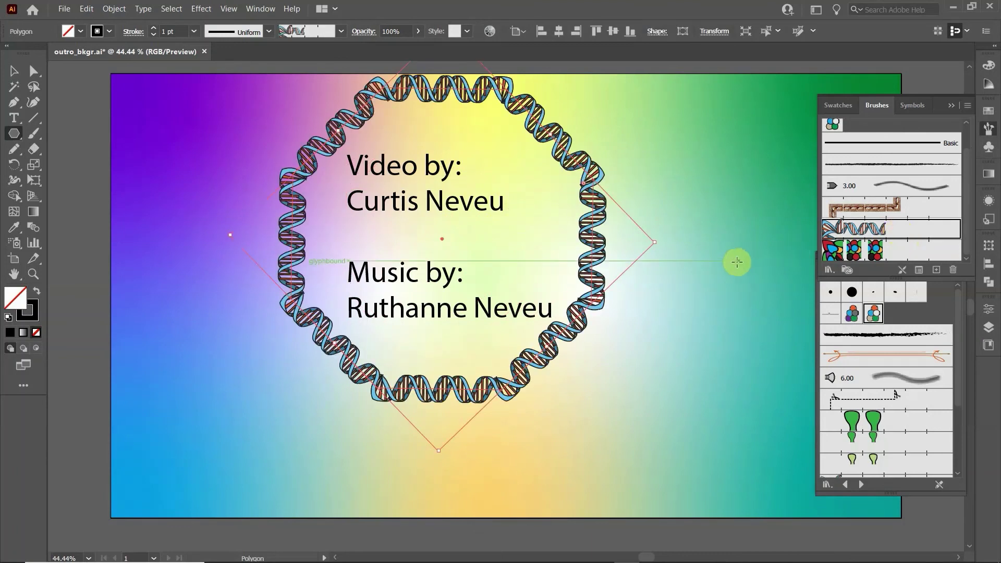